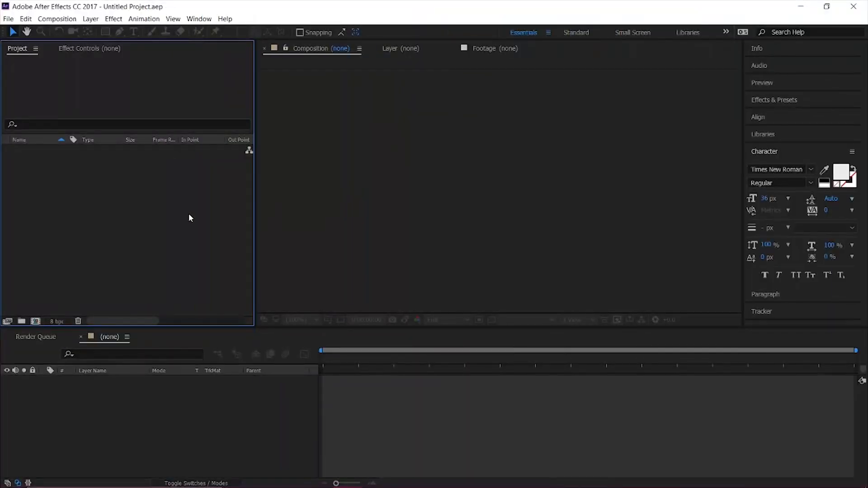
Create a 1920 x 1080 composition named Farcry at 30 frames per second with a duration of 10 seconds.
right_click(180, 199)
click(192, 205)
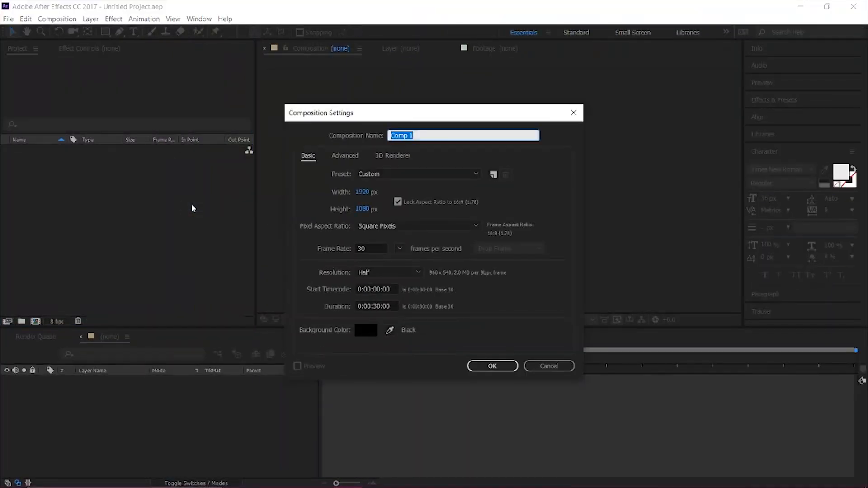
text(Fa)
click(400, 248)
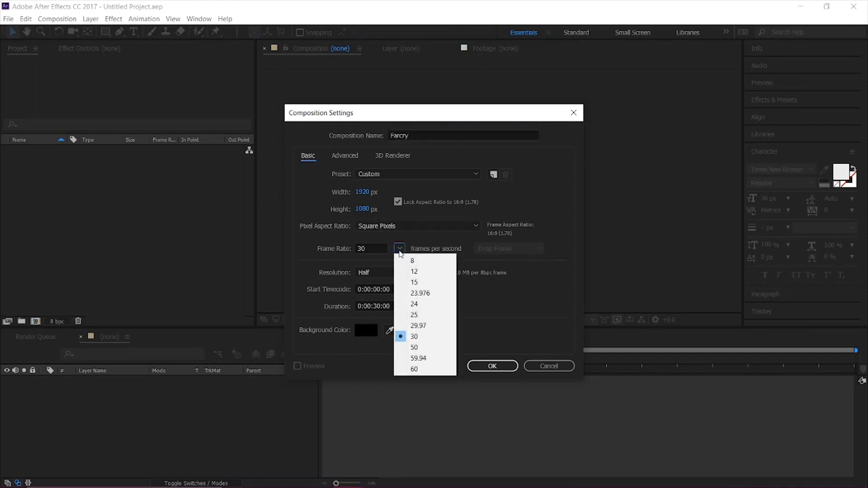
click(407, 337)
click(379, 306)
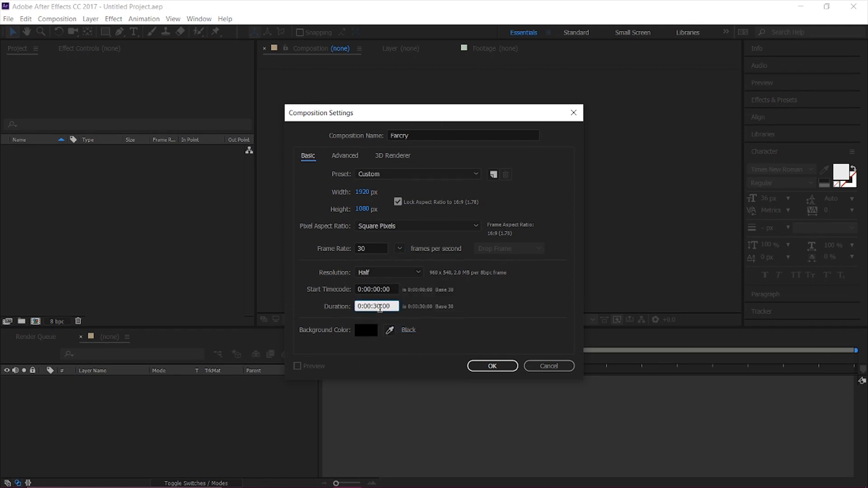
key(Return)
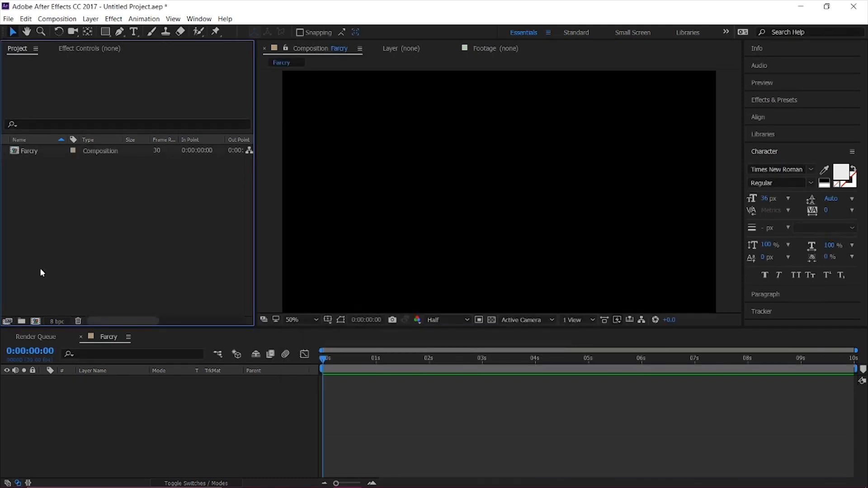
Import the whole Assets folder from the Tutorial folder of Far Cry Primal title Sequence into the project.
right_click(73, 222)
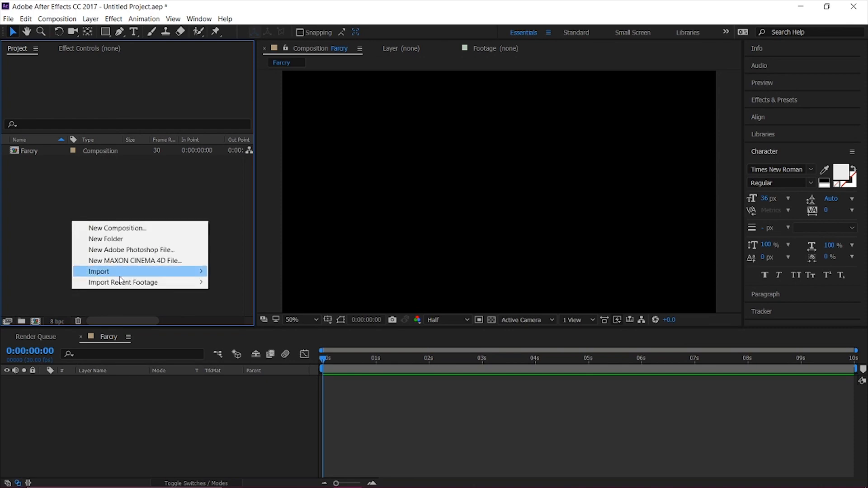
mouse_move(123, 272)
click(244, 273)
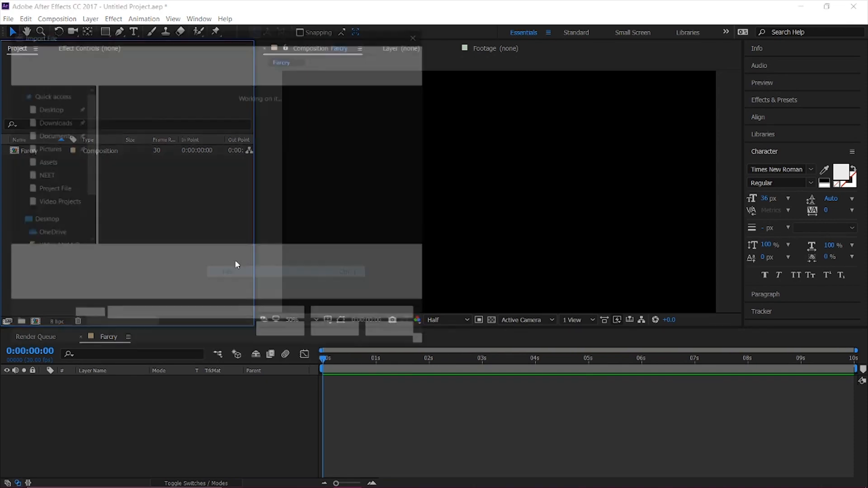
click(107, 59)
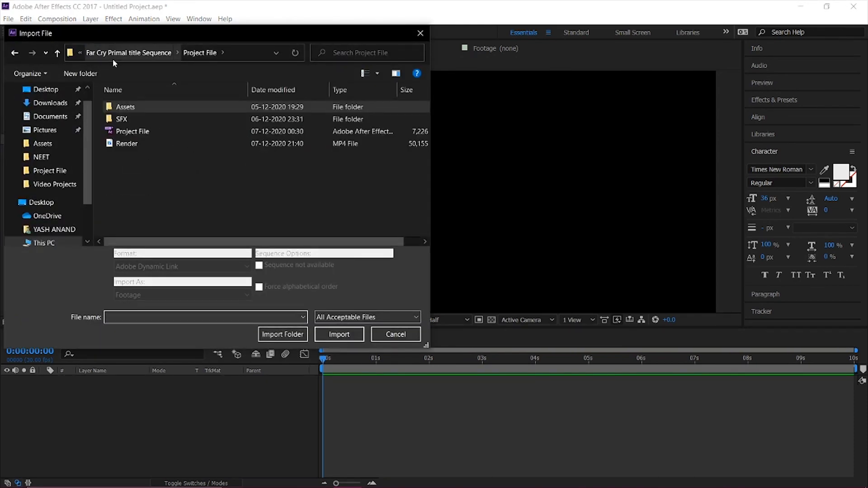
click(115, 59)
double_click(141, 119)
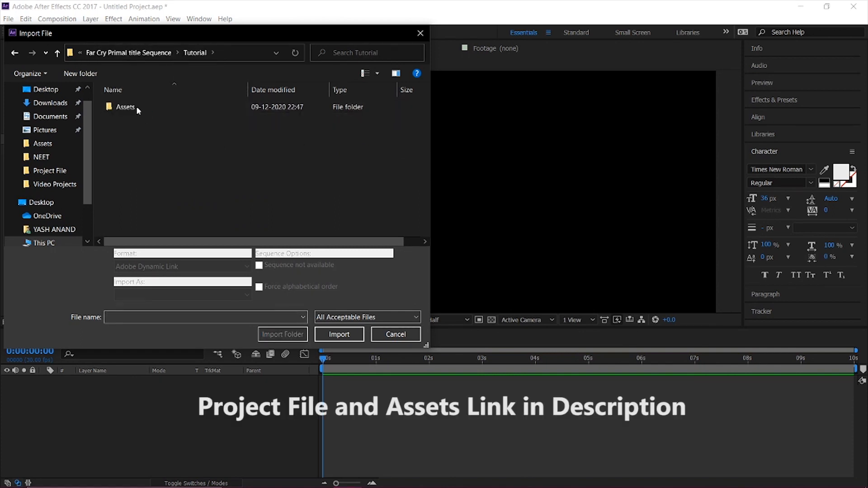
click(283, 334)
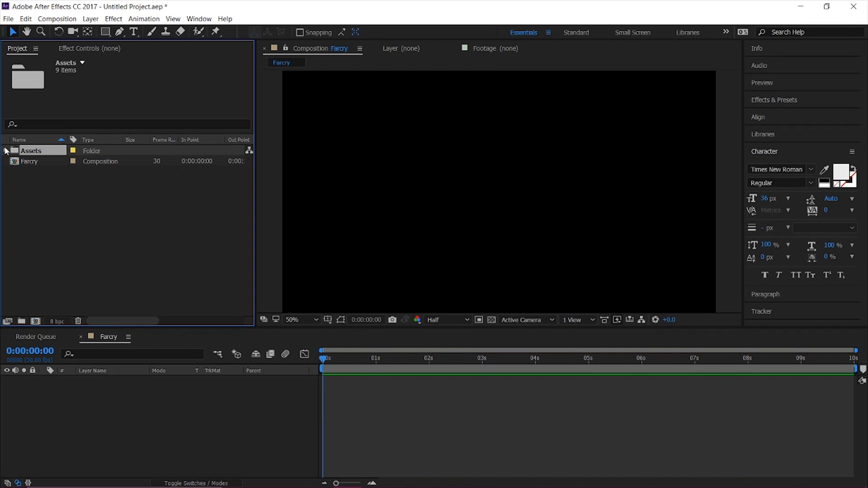
Start a text layer in the upper part of the composition using the FarCry ExtraBold font at 215 px.
click(145, 432)
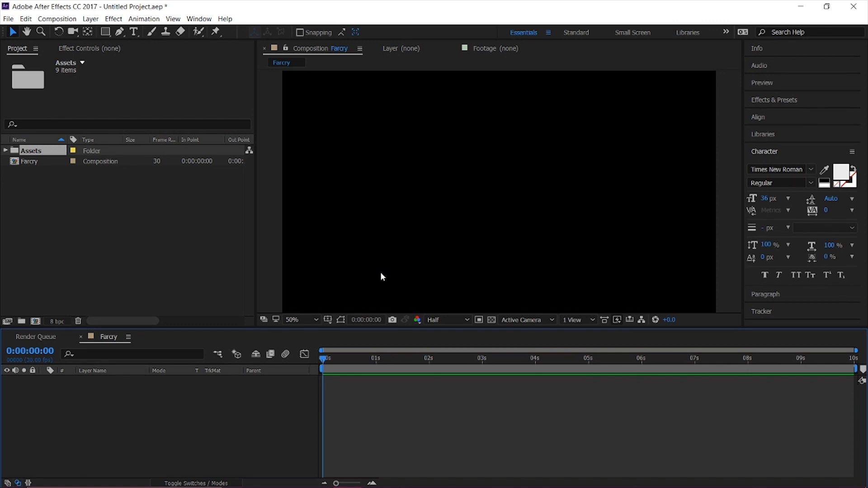
key(ctrl+t)
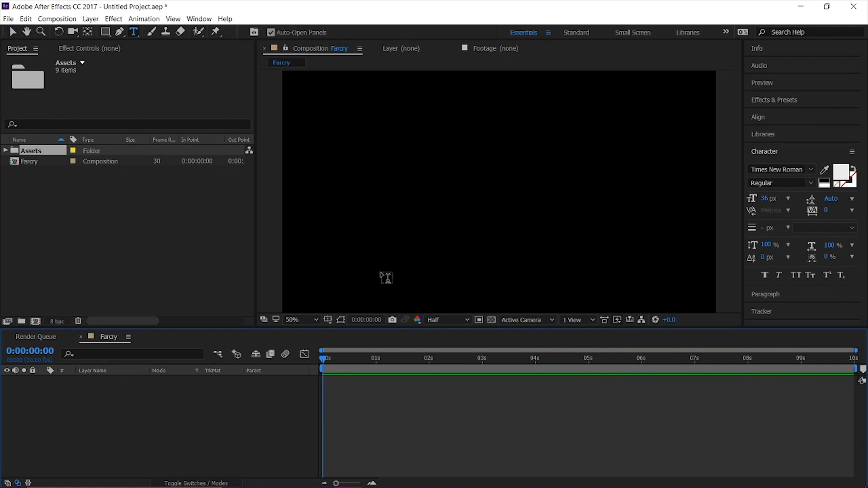
click(794, 170)
click(794, 169)
text(FarCry)
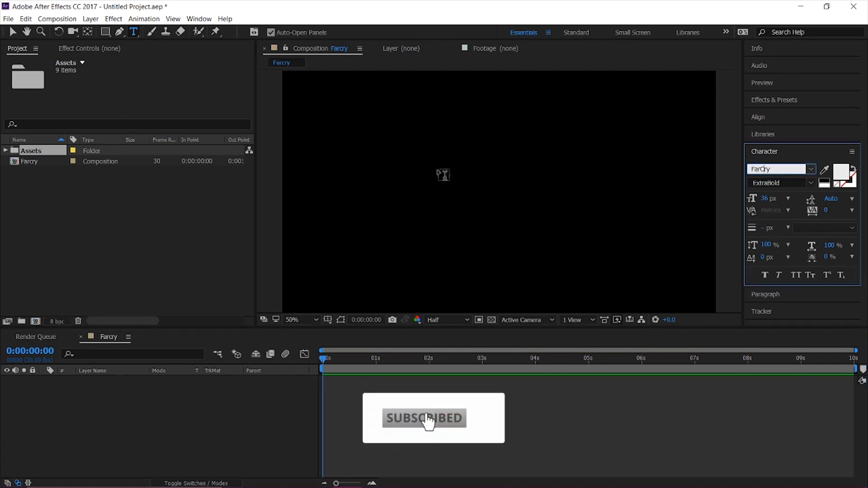
click(422, 169)
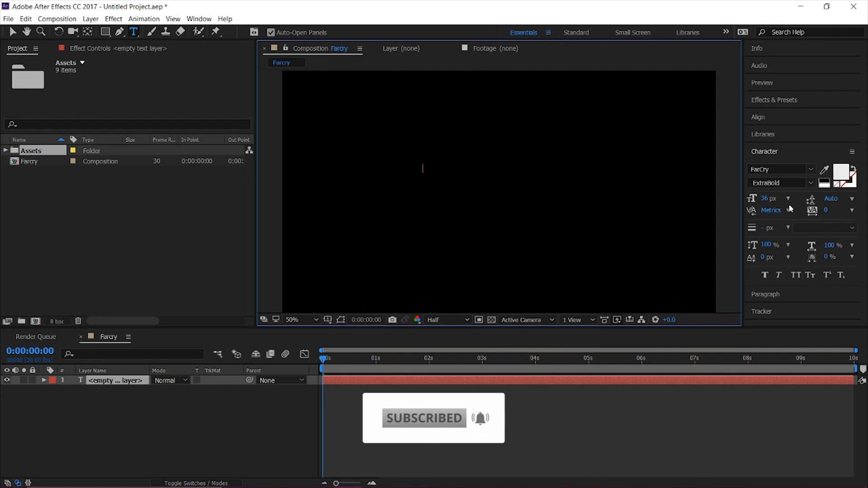
drag(769, 198, 843, 204)
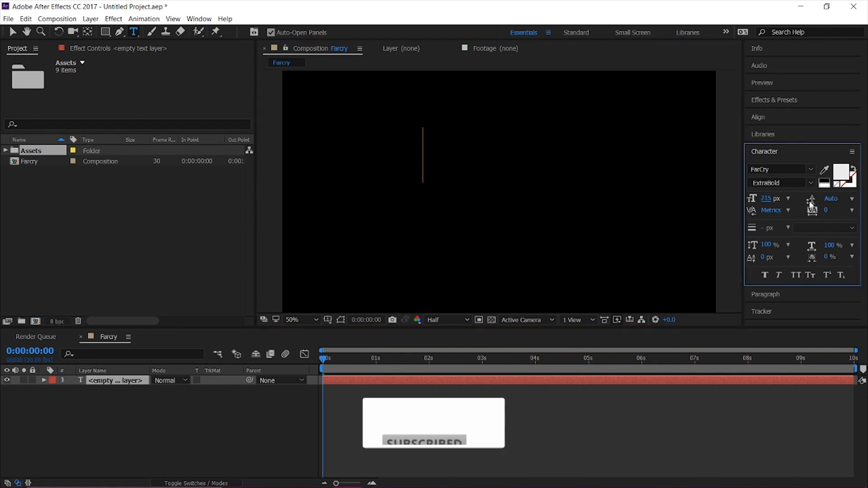
Enter FARCRY as the title text, with every letter in capitals, and finish editing the layer.
text(Fa)
key(BackSpace)
text(a)
key(BackSpace)
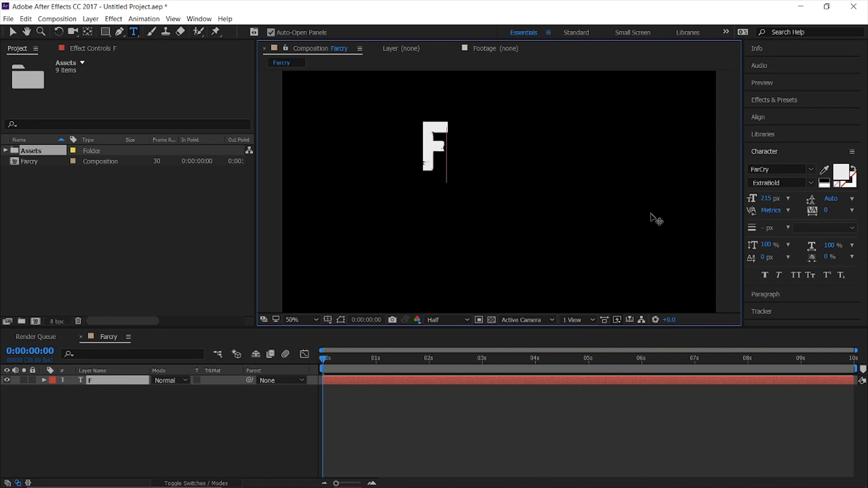
text(AR)
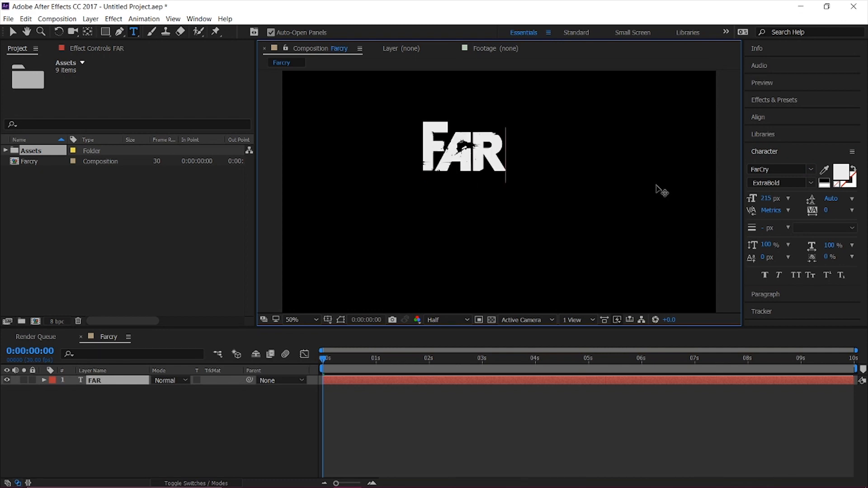
text(CRY)
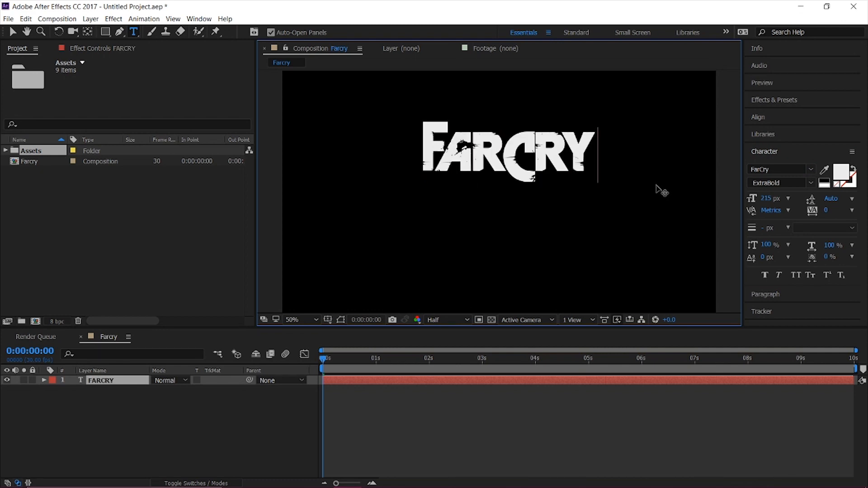
click(151, 435)
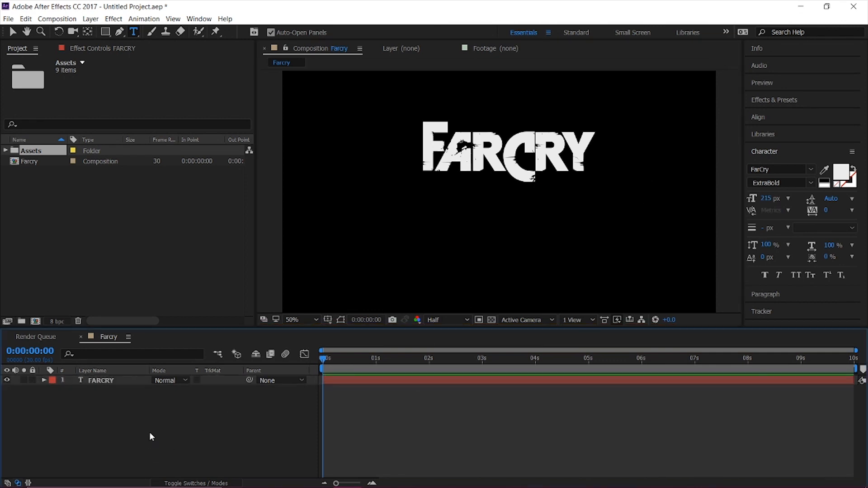
Start a second text layer below the FARCRY title and set its font to FC__PRIMAL.
click(392, 250)
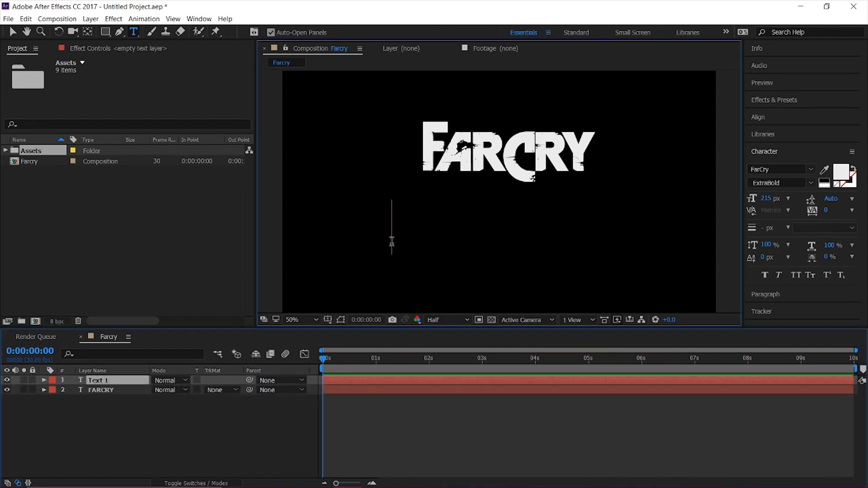
click(783, 170)
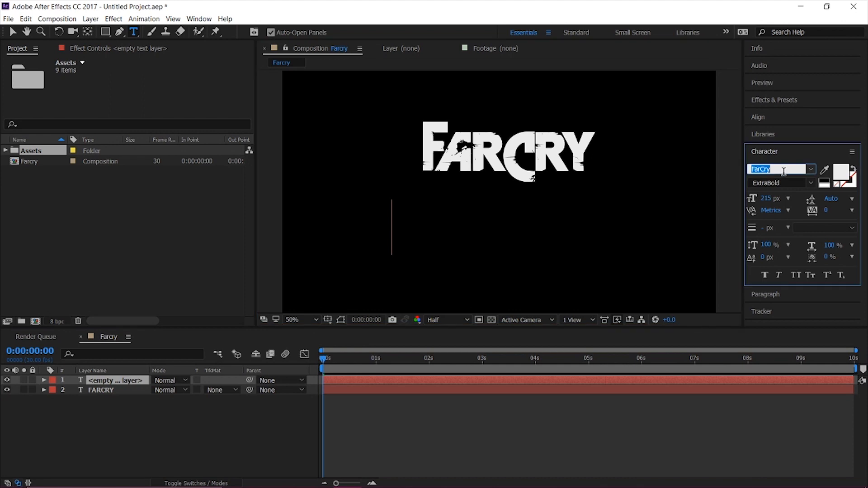
text(Pristina)
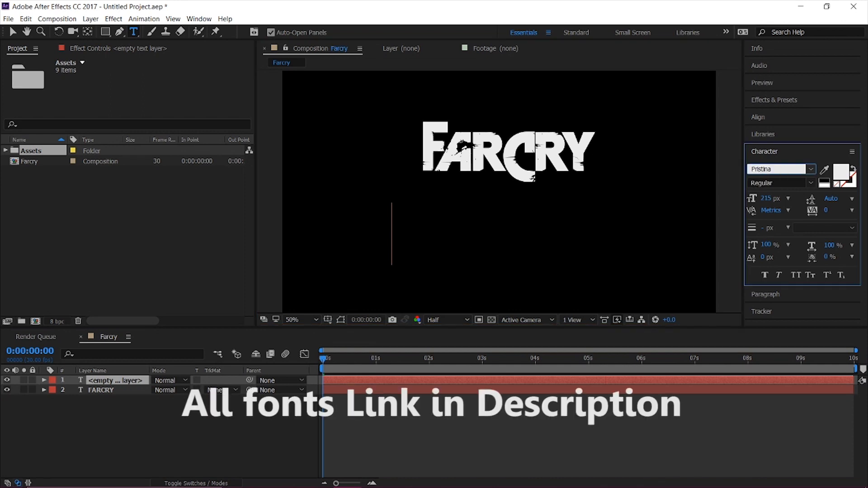
key(Return)
text(FC__PRIMAL)
Enter PRIMAL in capitals as the subtitle text in the second text layer.
click(432, 236)
text(primal)
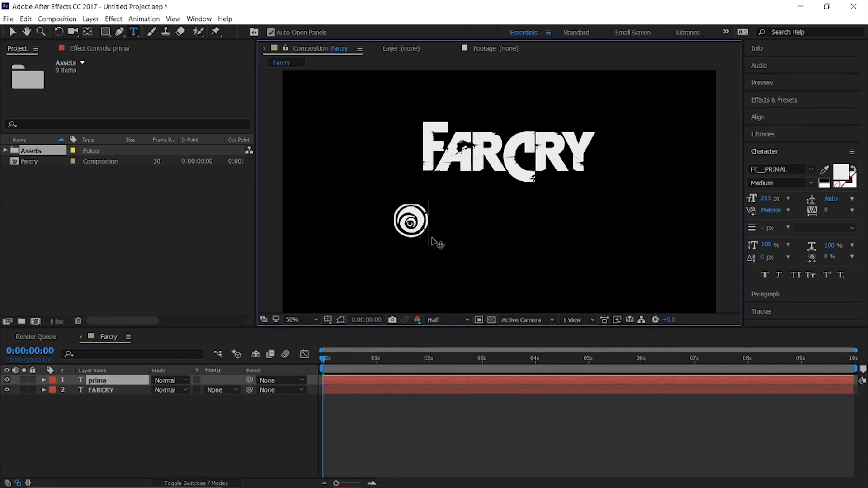
key(BackSpace)
key(BackSpace)
text(PRIMAL)
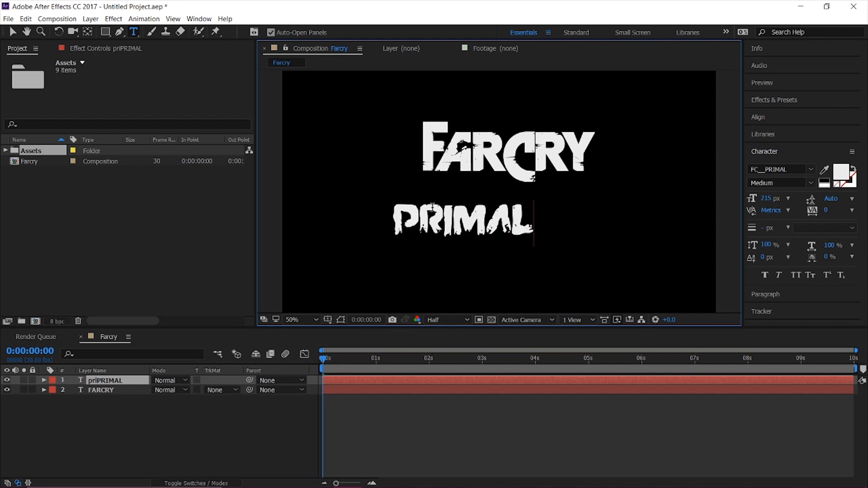
click(135, 447)
Center the FARCRY text layer horizontally and vertically in the composition.
click(111, 390)
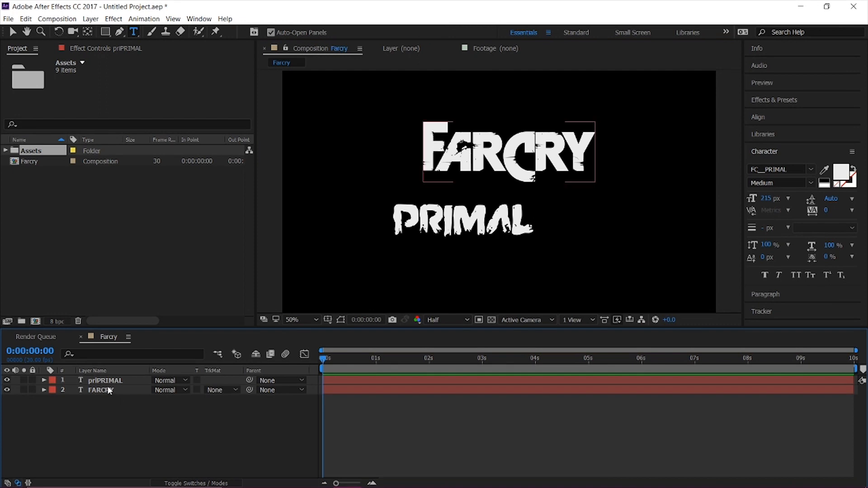
click(780, 120)
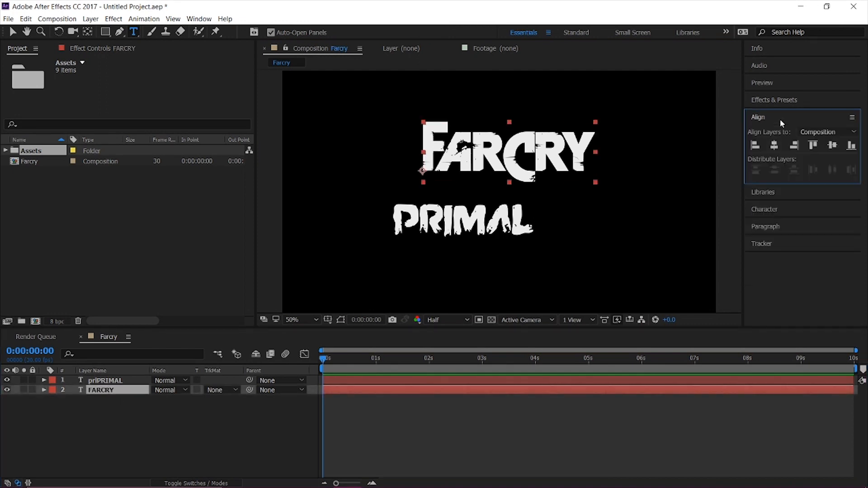
click(775, 148)
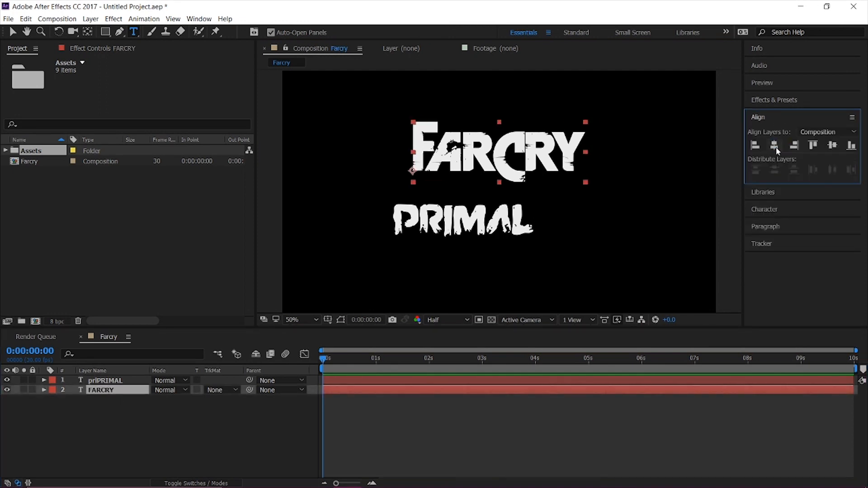
click(836, 145)
Center the PRIMAL text horizontally in the composition and move it down to sit just below FARCRY.
click(105, 381)
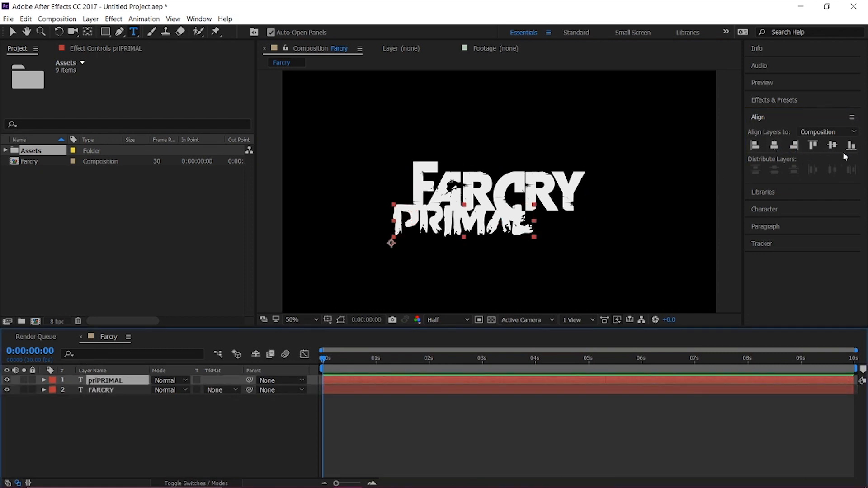
click(776, 145)
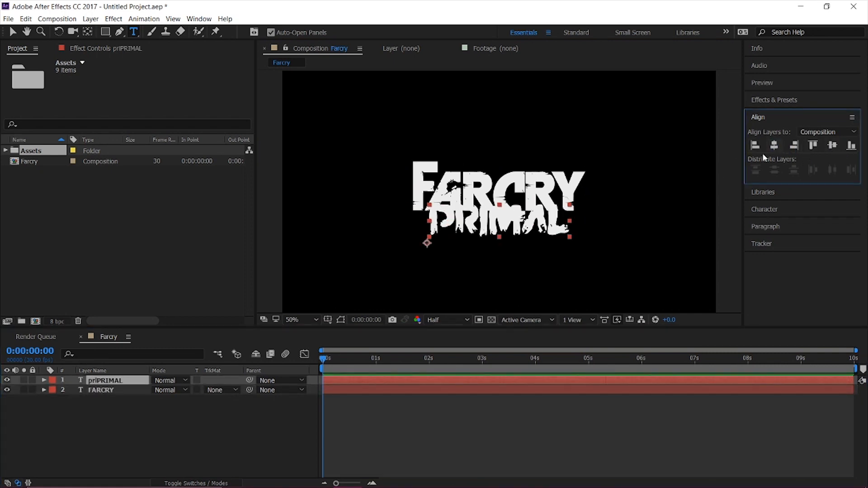
key(v)
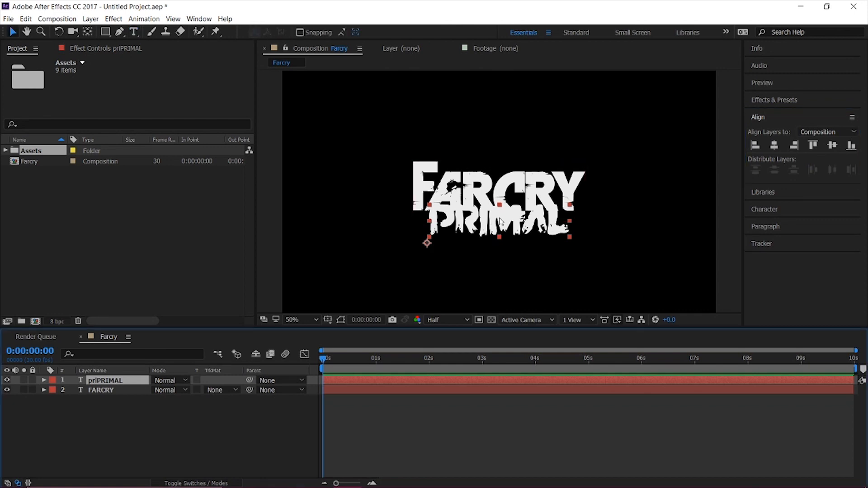
click(530, 242)
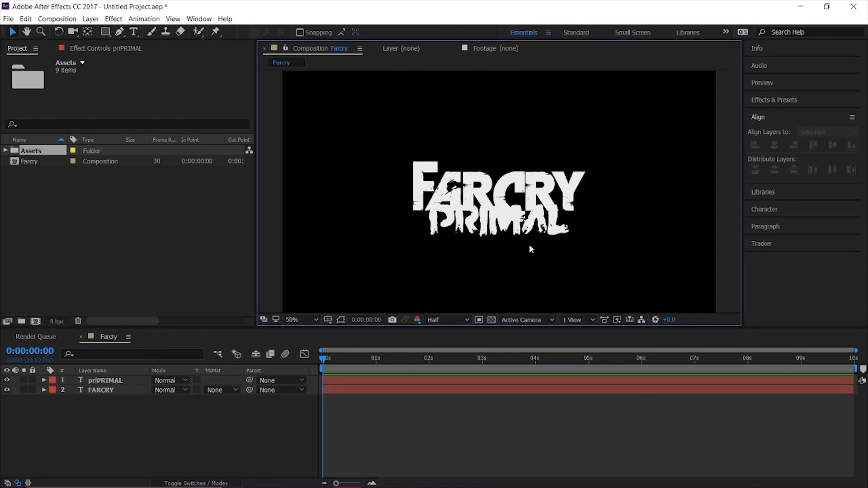
drag(532, 229, 534, 248)
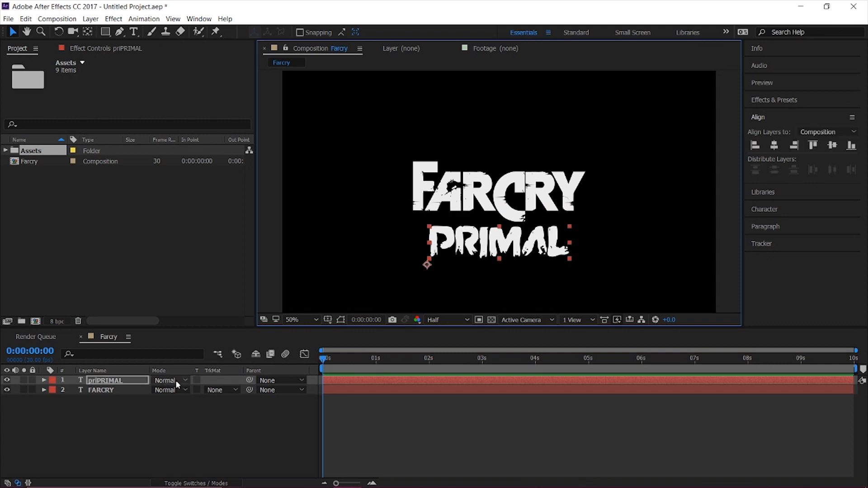
Reduce the PRIMAL text's font size to 179 px and delete the stray lowercase "pri" before the word.
double_click(137, 381)
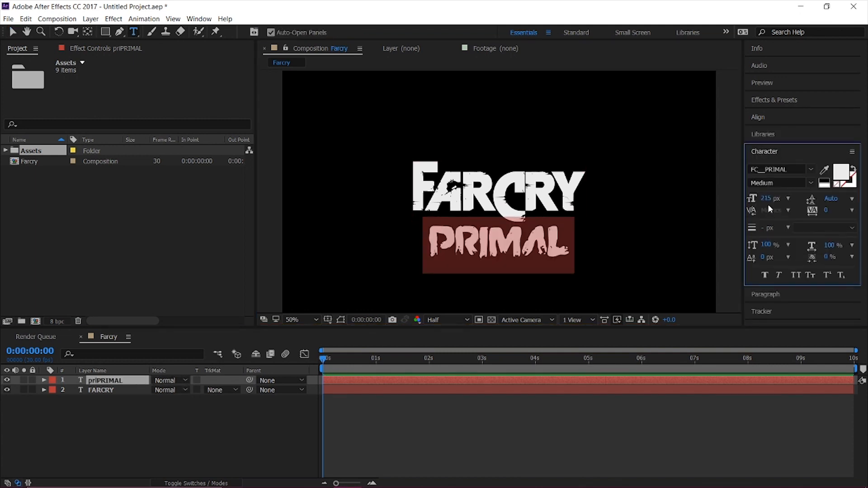
drag(768, 199, 742, 202)
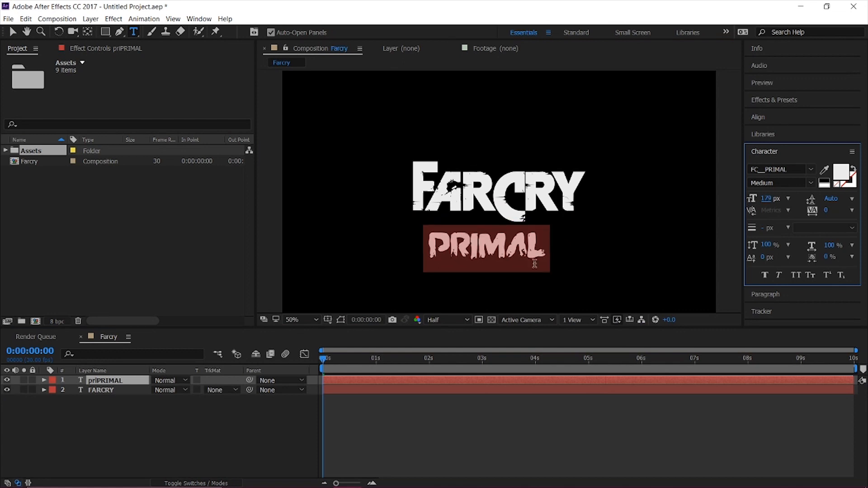
click(429, 251)
key(BackSpace)
key(BackSpace)
key(BackSpace)
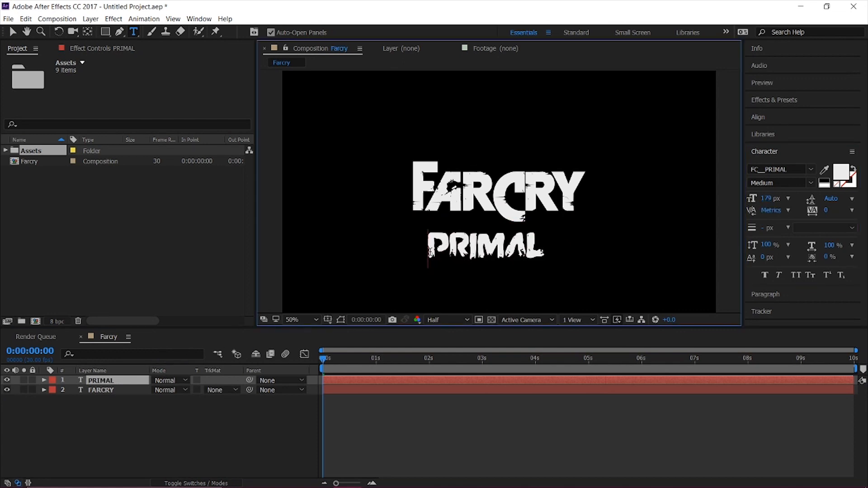
Center the resized PRIMAL text horizontally in the composition.
click(758, 120)
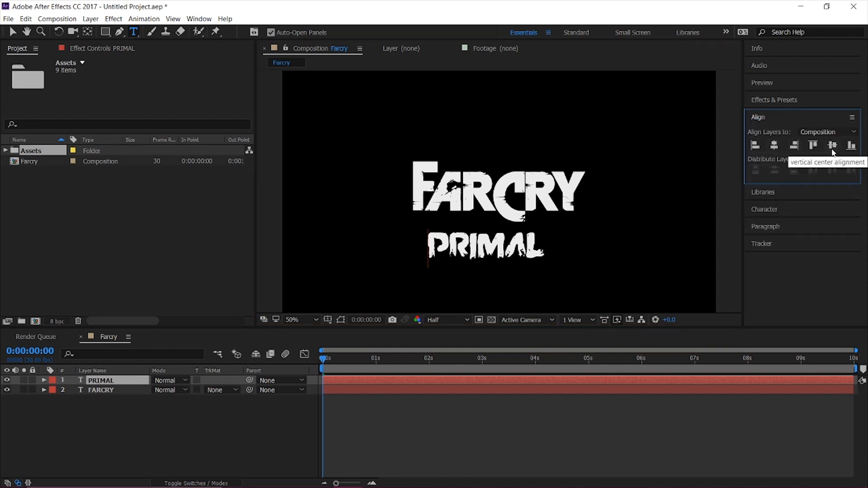
click(773, 146)
click(100, 446)
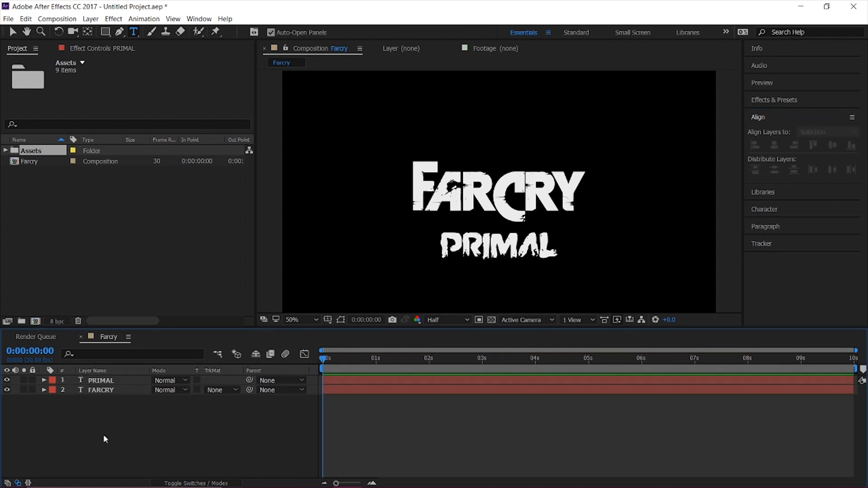
Pre-compose the PRIMAL and FARCRY text layers together into a new composition named Title.
drag(92, 420, 132, 379)
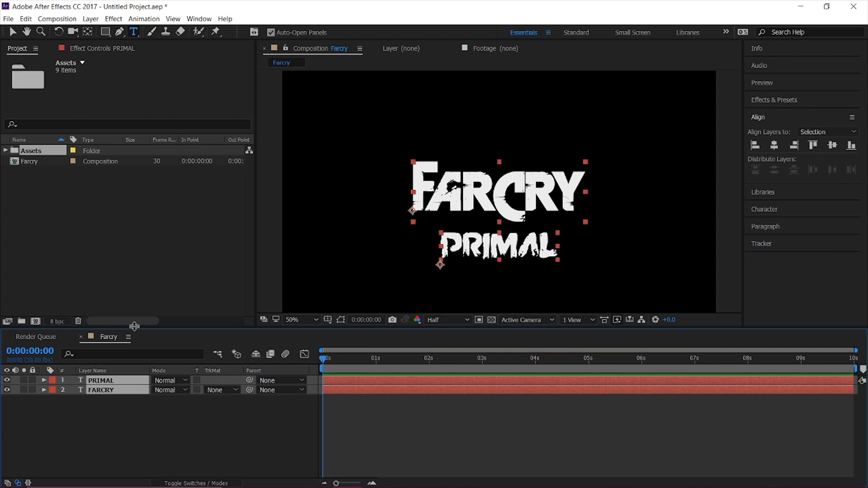
click(121, 405)
drag(121, 405, 100, 377)
click(91, 19)
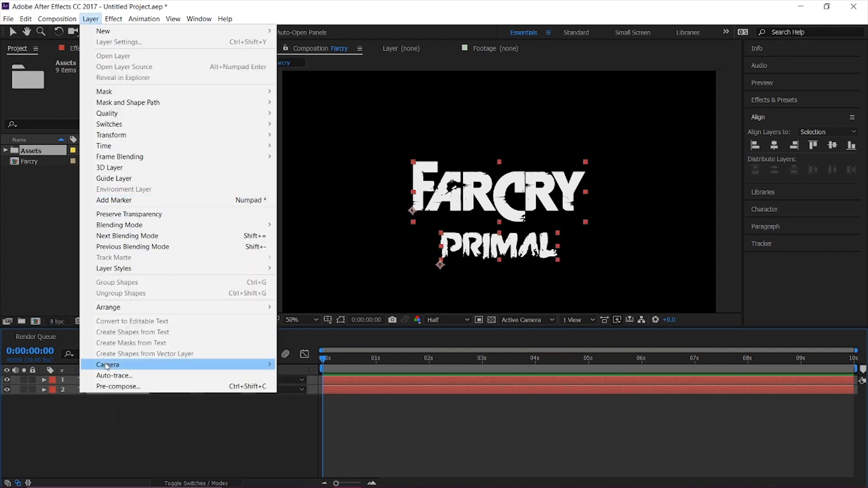
click(117, 386)
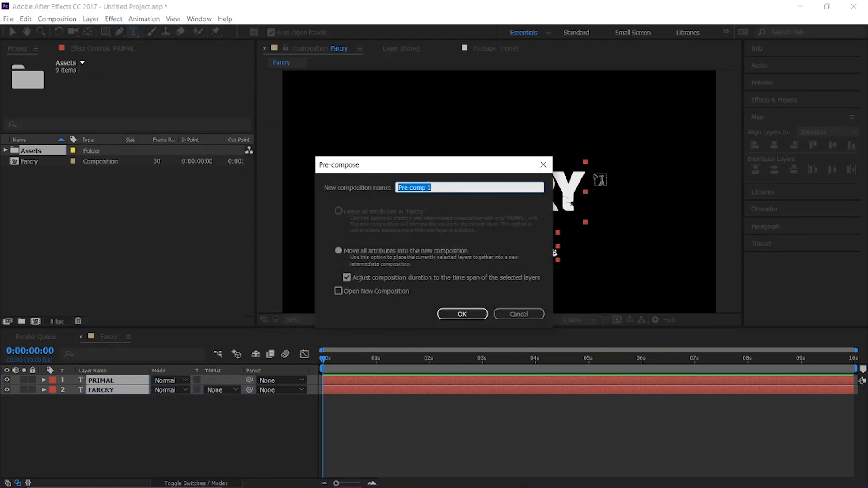
text(Title)
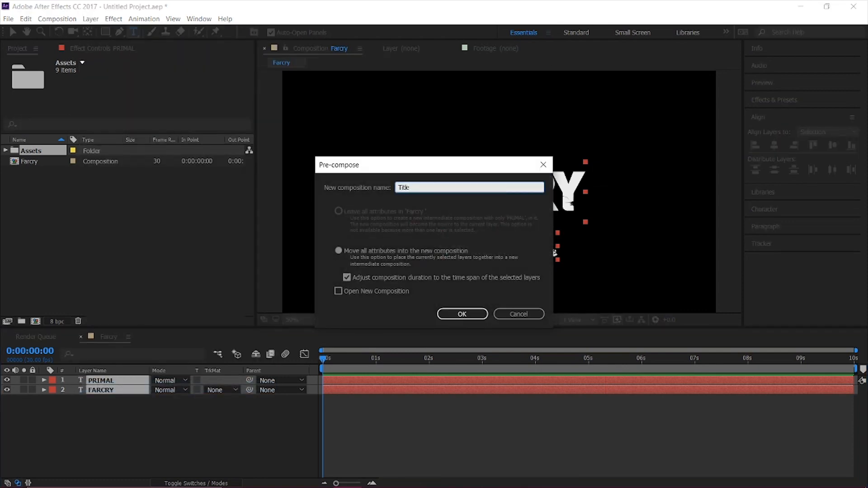
key(Return)
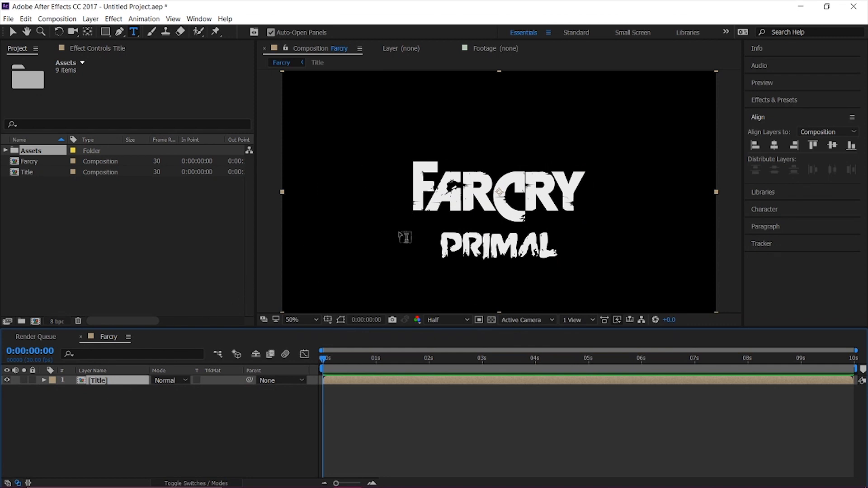
Move the Title layer slightly upward in the Farcry composition.
key(v)
key(comma)
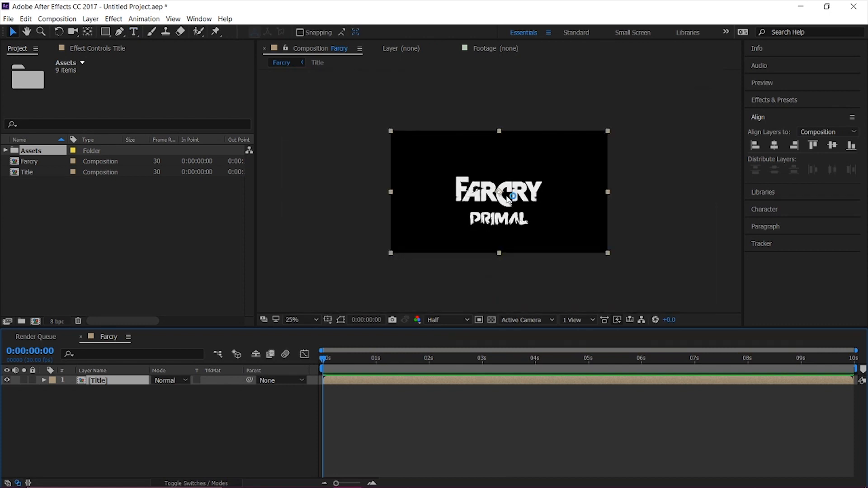
mouse_move(508, 200)
mouse_down()
mouse_move(500, 184)
mouse_move(507, 190)
mouse_up()
click(170, 410)
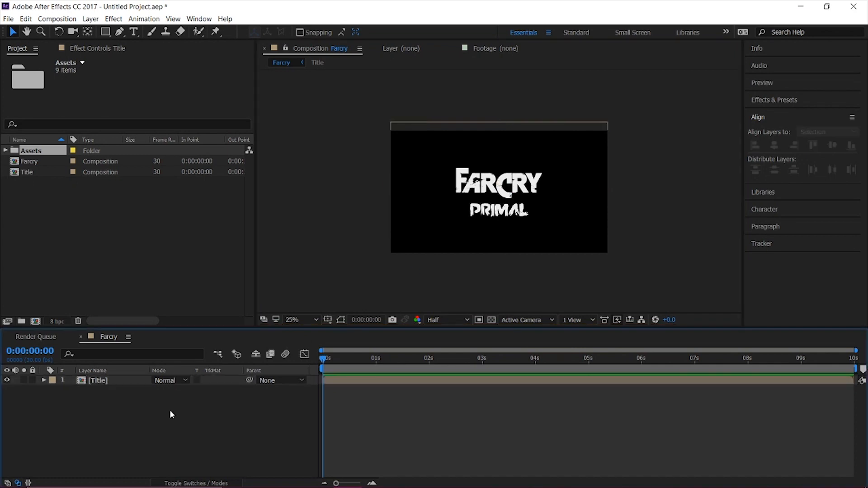
Add Texture 3.jpg from the Assets folder to the Farcry composition, beneath the Title layer.
click(5, 150)
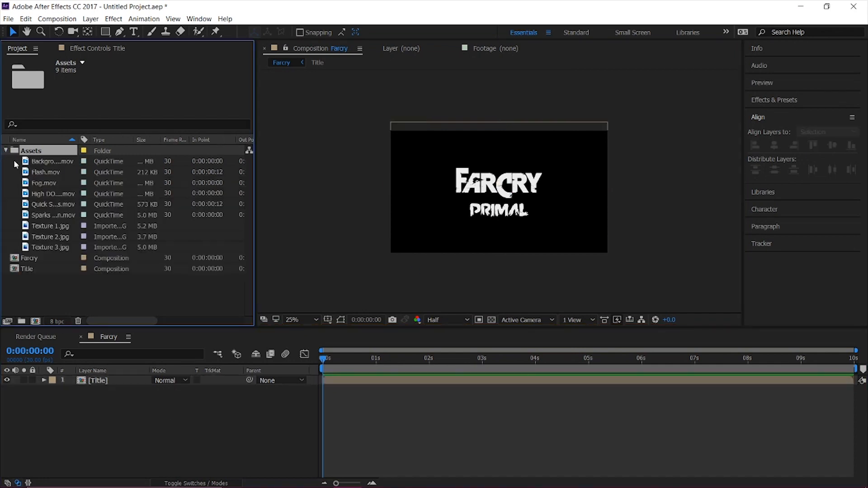
click(51, 227)
click(54, 247)
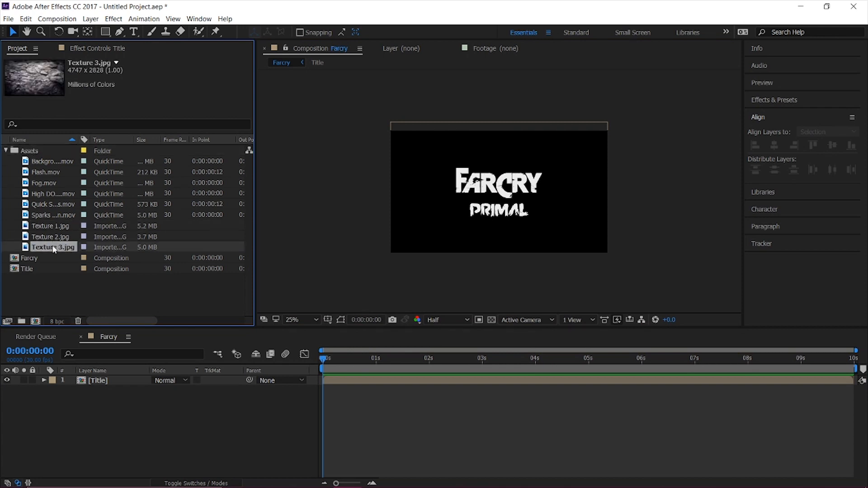
drag(65, 252, 349, 392)
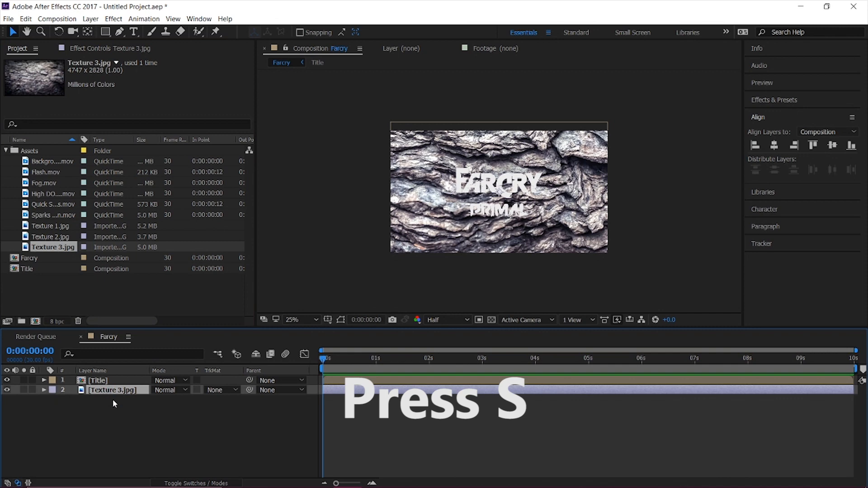
Scale the Texture 3.jpg layer down to 46% so it just covers the frame.
key(s)
drag(170, 400, 144, 404)
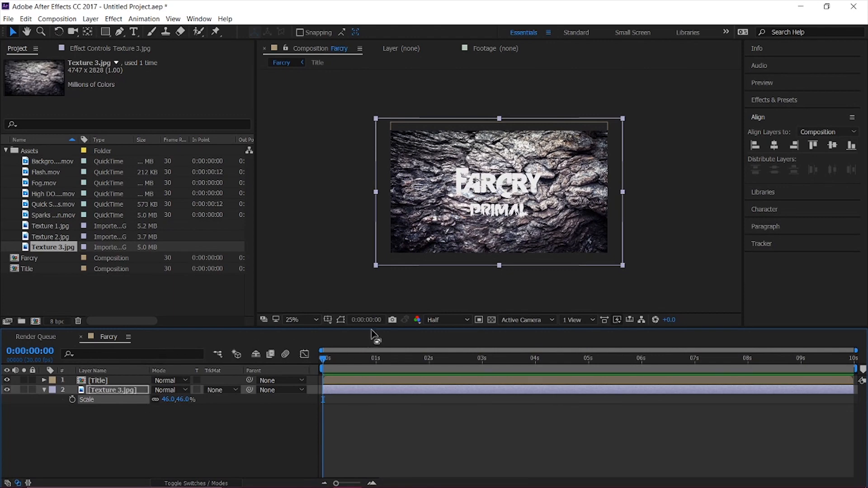
click(291, 319)
click(312, 141)
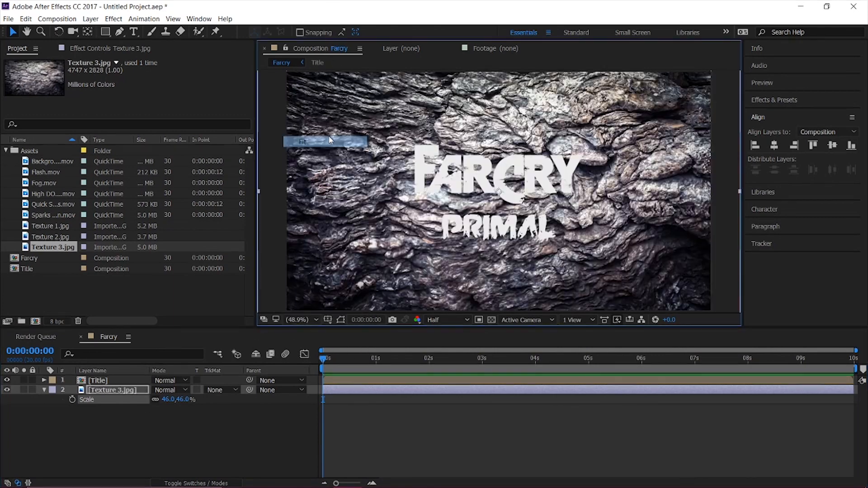
Pre-compose the Texture 3.jpg layer as BG, moving all attributes into the new composition.
click(124, 433)
click(122, 389)
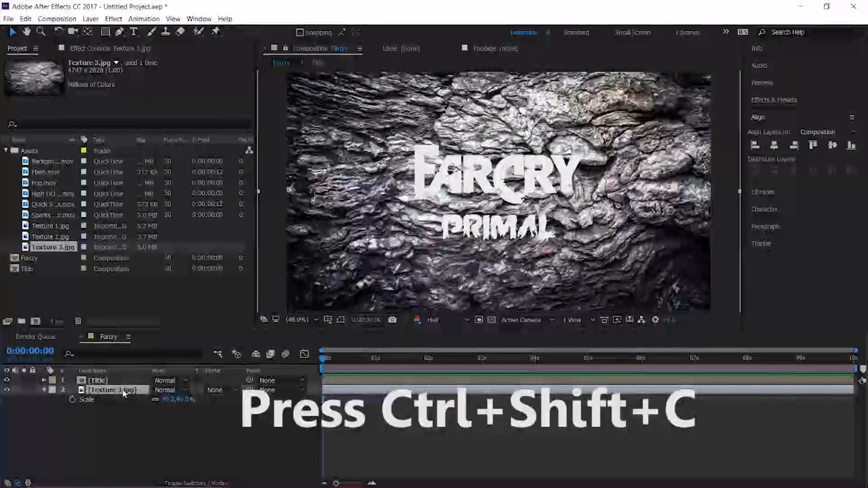
key(ctrl+shift+c)
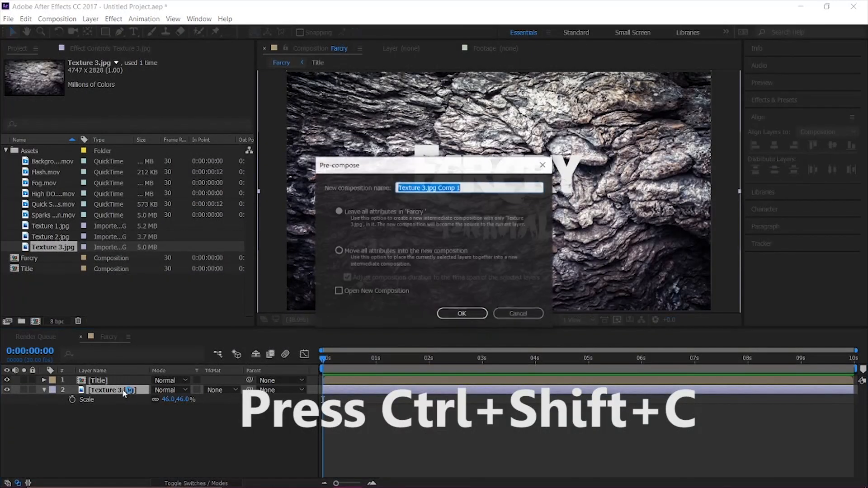
text(BG)
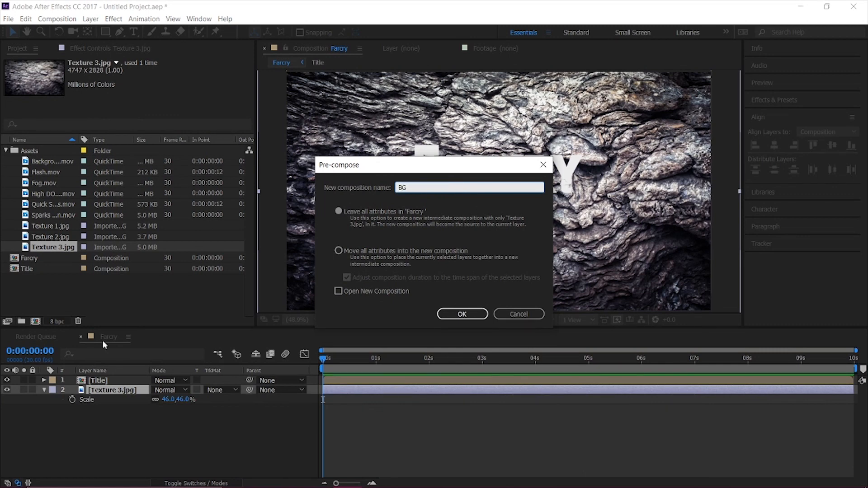
click(427, 254)
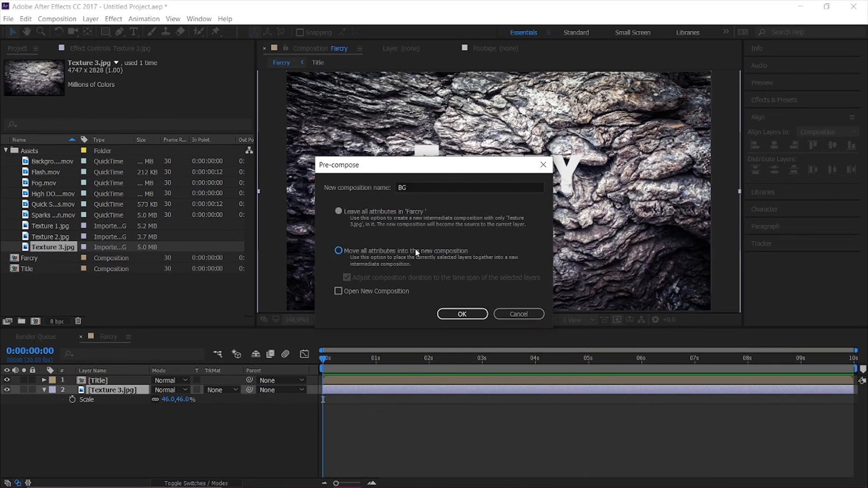
click(457, 312)
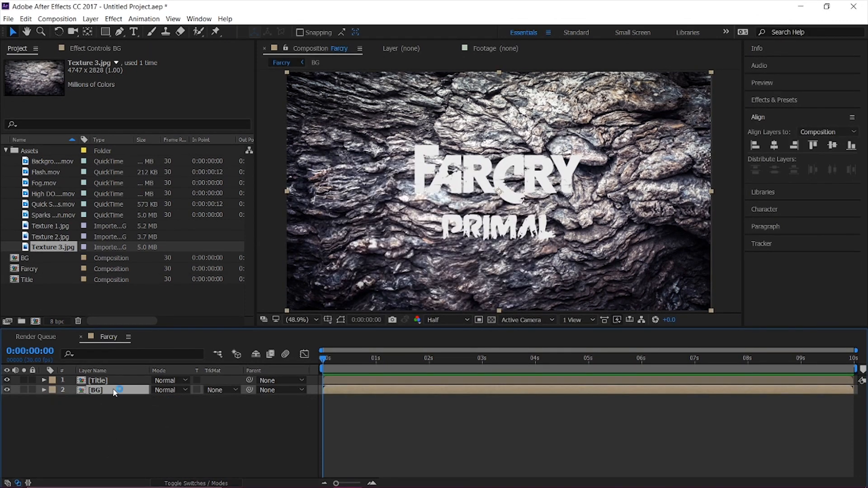
Find the Tint effect and apply it to the BG layer.
click(777, 95)
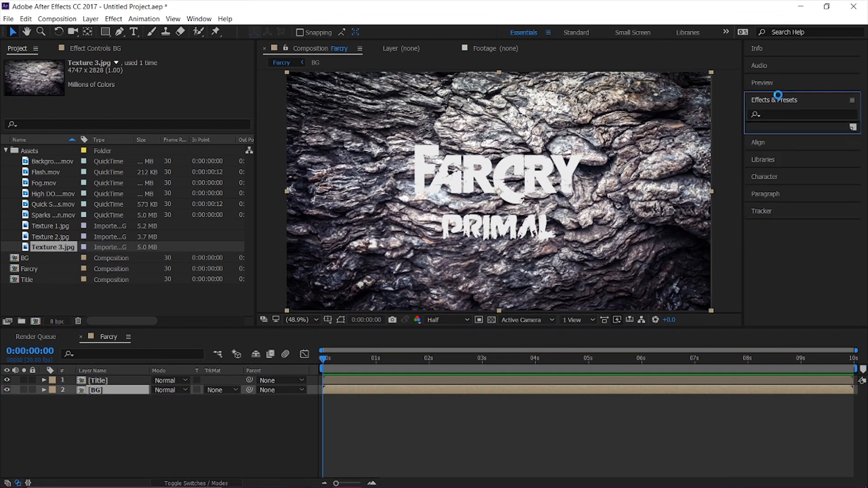
click(787, 113)
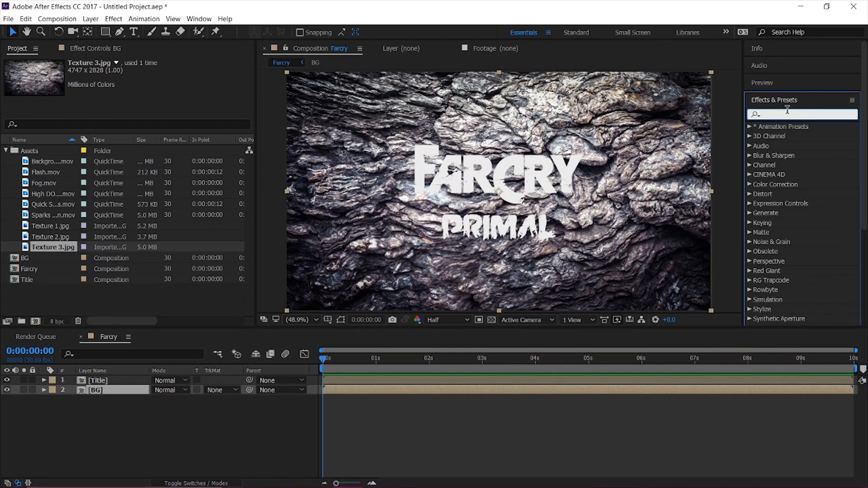
text(Tint)
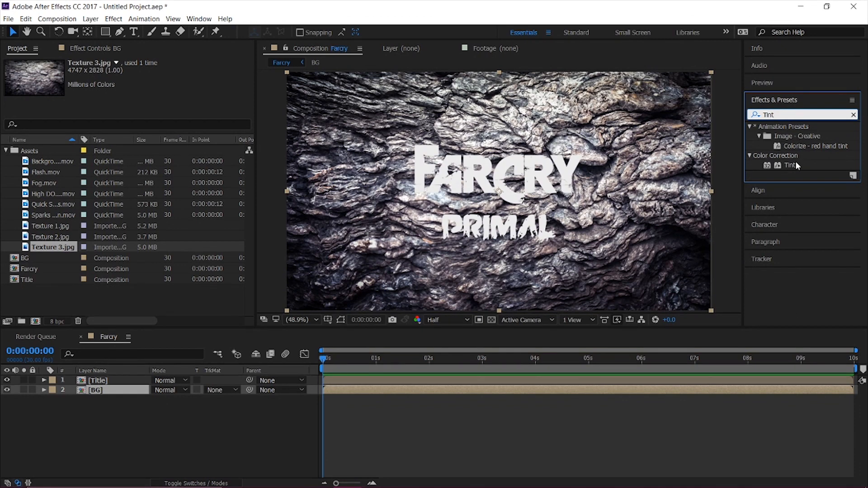
double_click(795, 165)
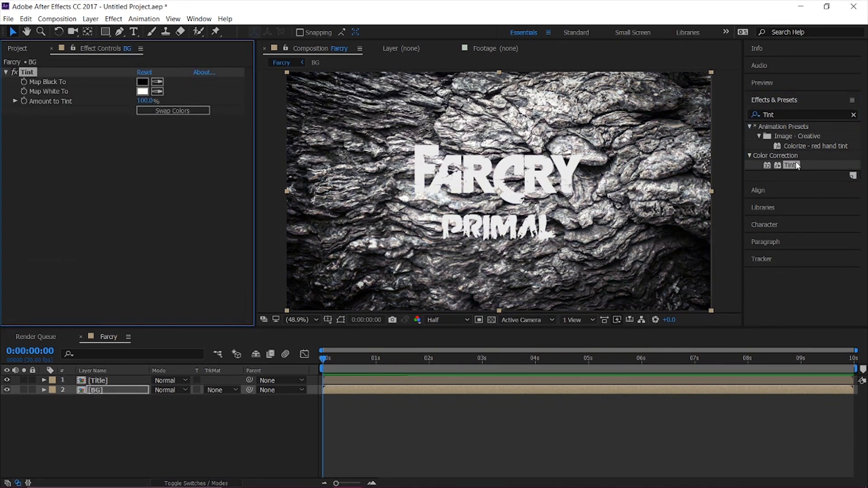
Find the Curves effect and apply it to the BG layer.
click(785, 112)
text(Cur)
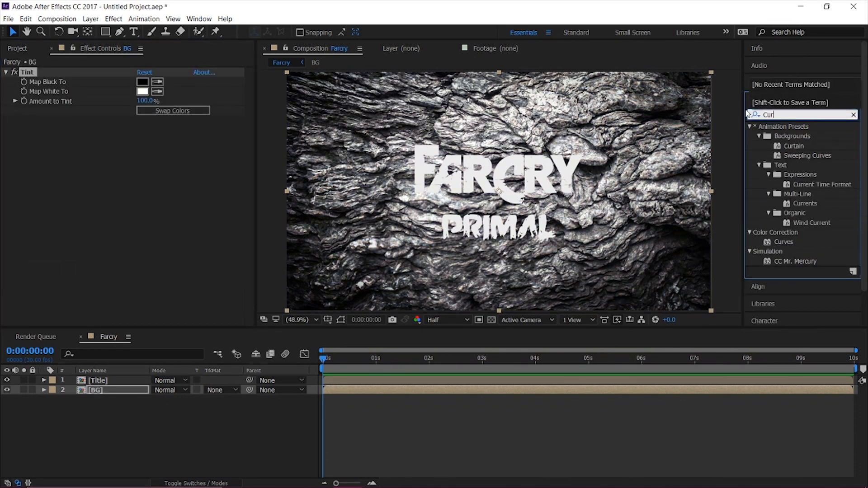
text(ves)
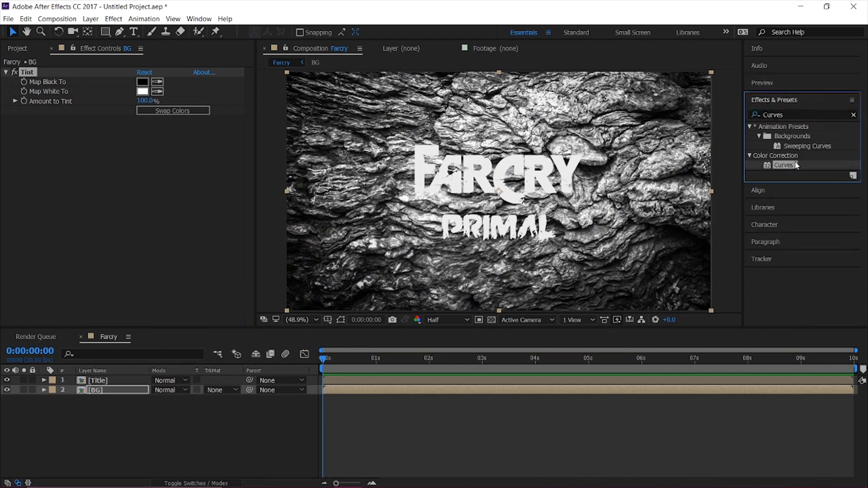
double_click(795, 165)
Darken BG by pulling the RGB curve's upper part down and raising its shadows slightly, and set Amount to Tint to 41%.
drag(127, 188, 130, 209)
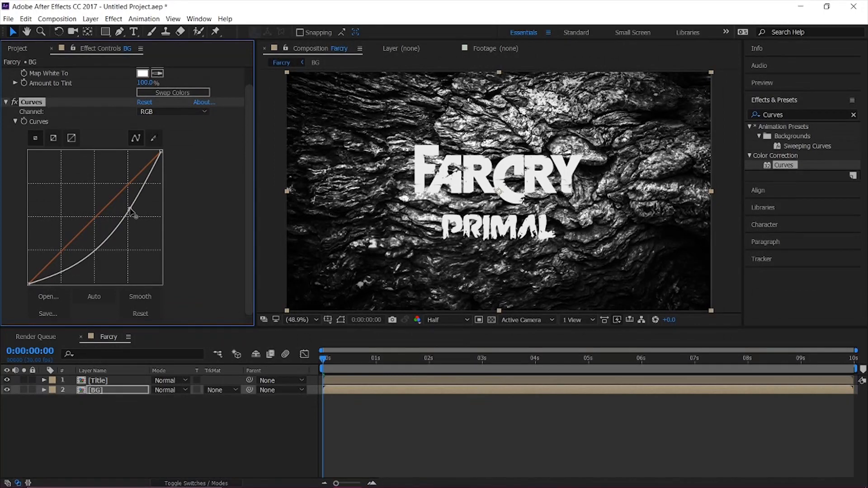
mouse_move(52, 274)
mouse_down()
mouse_move(49, 287)
mouse_move(53, 271)
mouse_up()
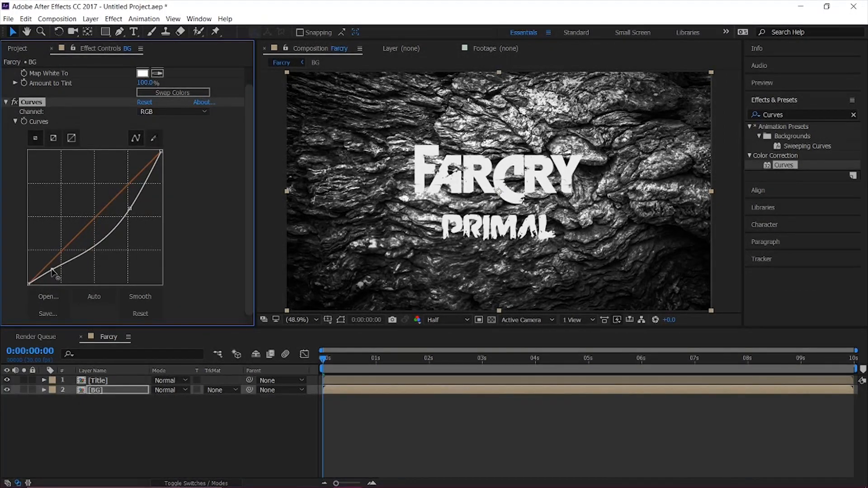
scroll(69, 96, up, 1)
drag(149, 103, 120, 102)
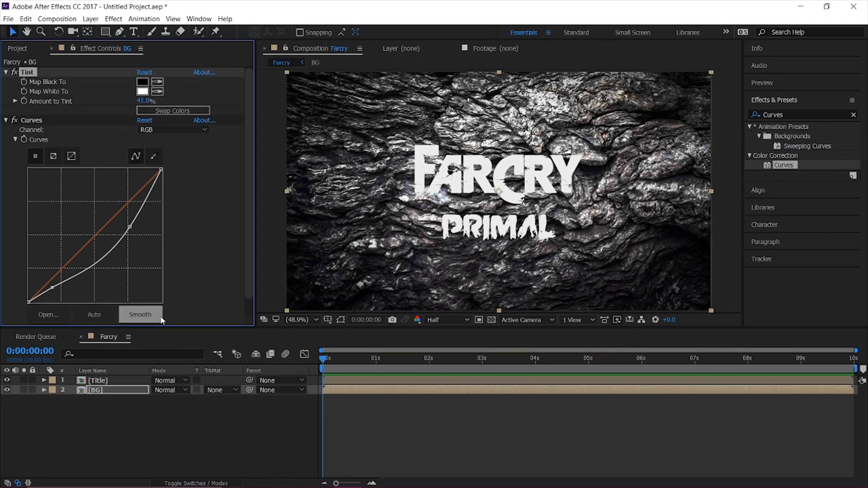
Open the Title composition and add Texture 3.jpg above the PRIMAL and FARCRY text layers.
click(104, 382)
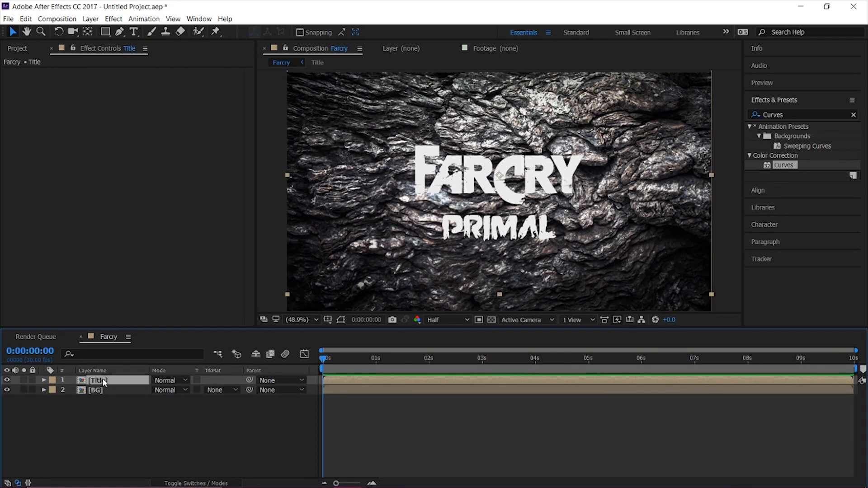
double_click(104, 383)
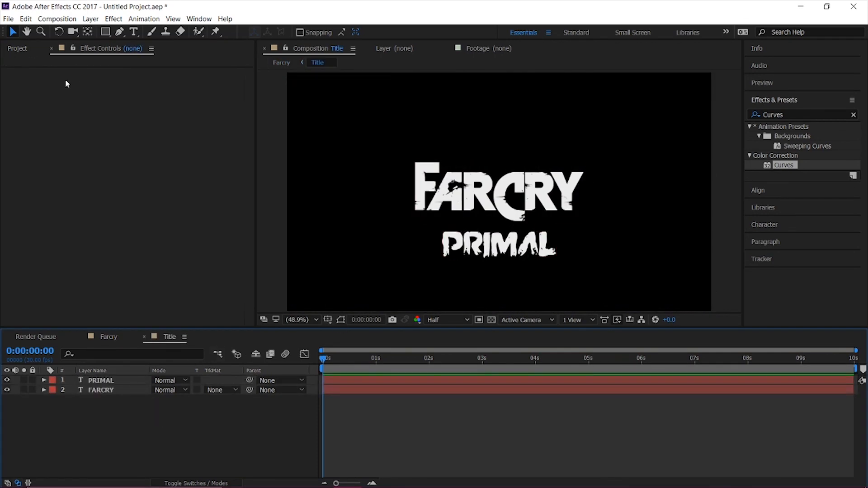
click(15, 47)
drag(41, 246, 121, 378)
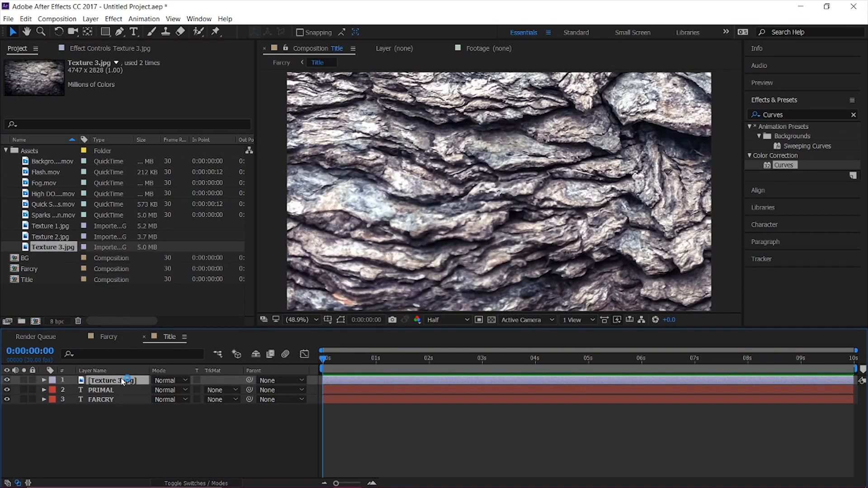
Scale the Texture 3.jpg layer in Title to 43% and set its blending mode to Soft Light.
key(s)
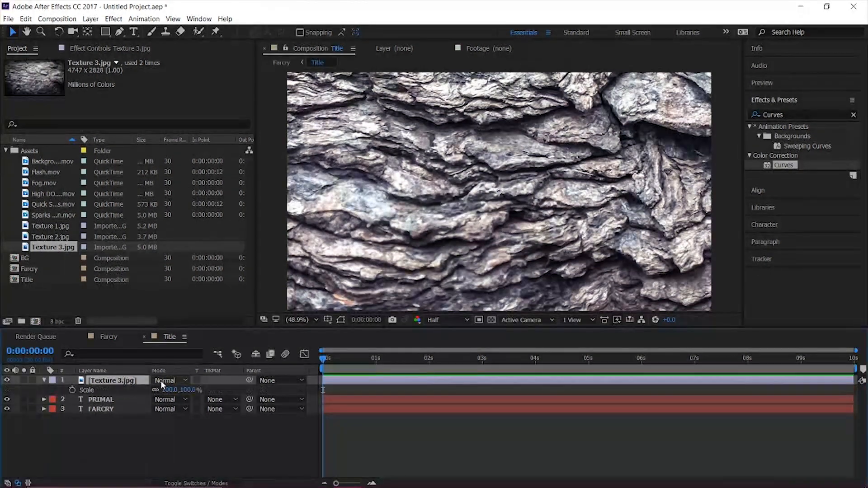
drag(169, 390, 135, 391)
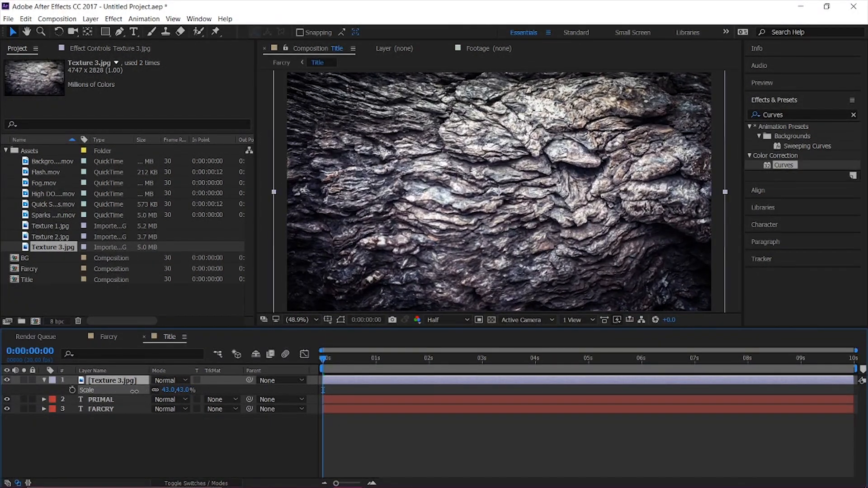
click(160, 383)
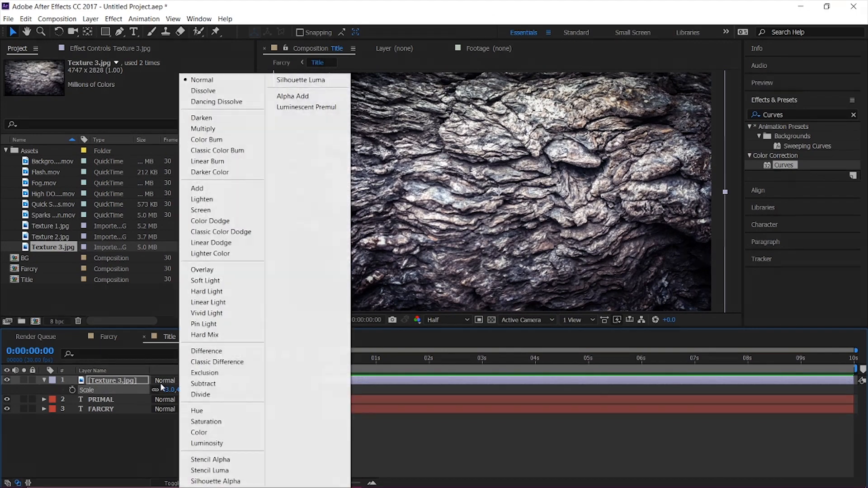
click(219, 278)
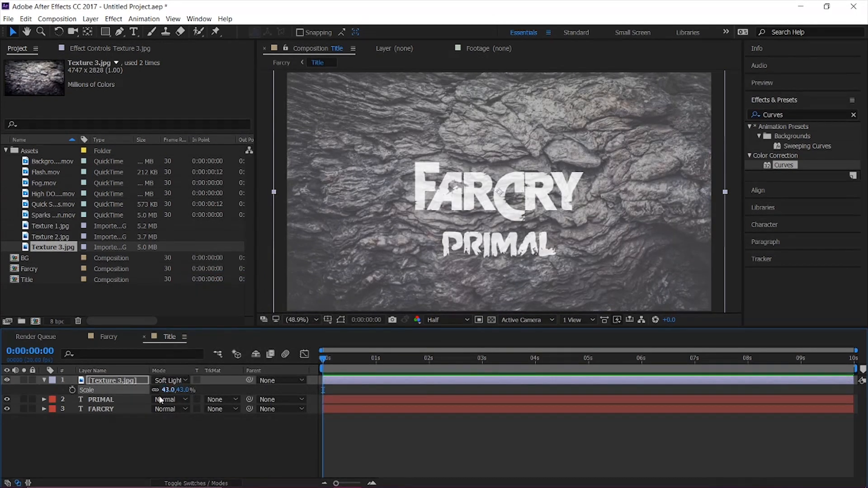
Preserve underlying transparency for the Texture 3.jpg layer in Title and scale it to 40%.
click(196, 381)
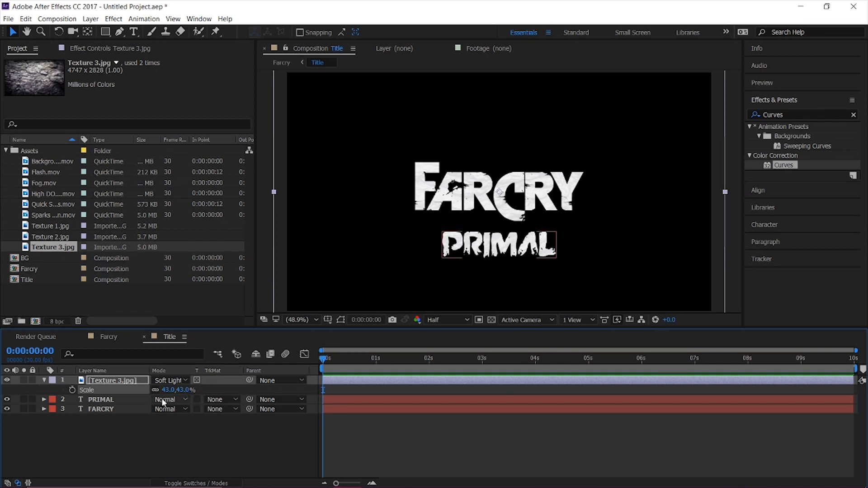
drag(168, 390, 166, 392)
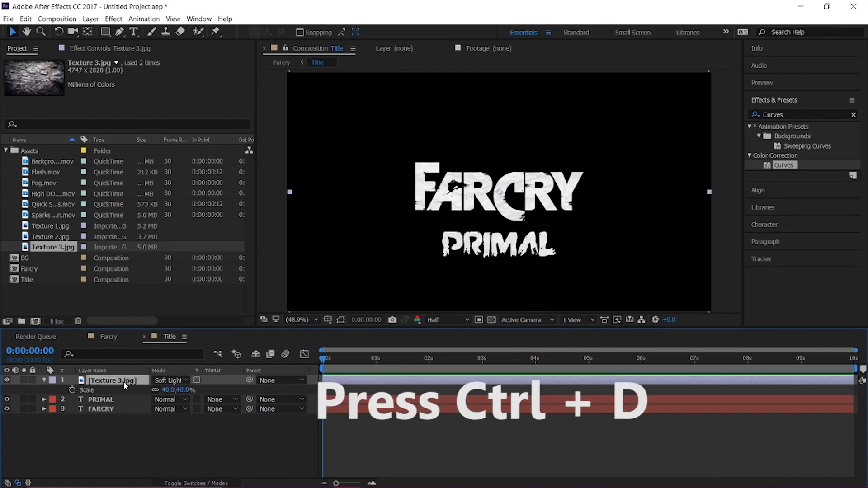
Duplicate the Texture 3.jpg layer so that three copies are stacked above the title text.
key(ctrl+d)
key(ctrl+d)
key(ctrl+d)
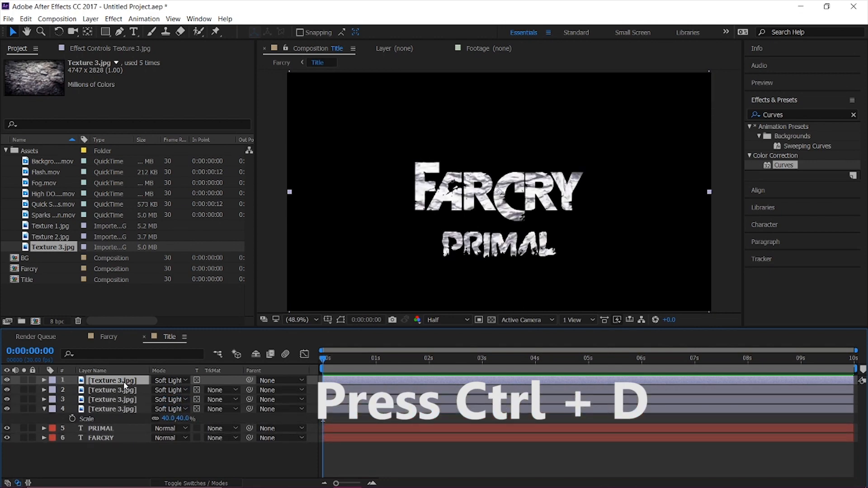
key(ctrl+z)
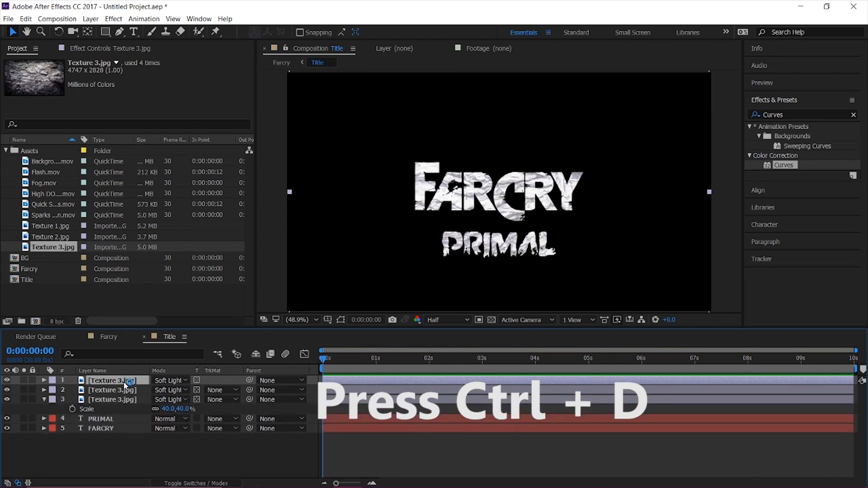
Switch to the Farcry composition and add an adjustment layer between Title and BG.
click(117, 337)
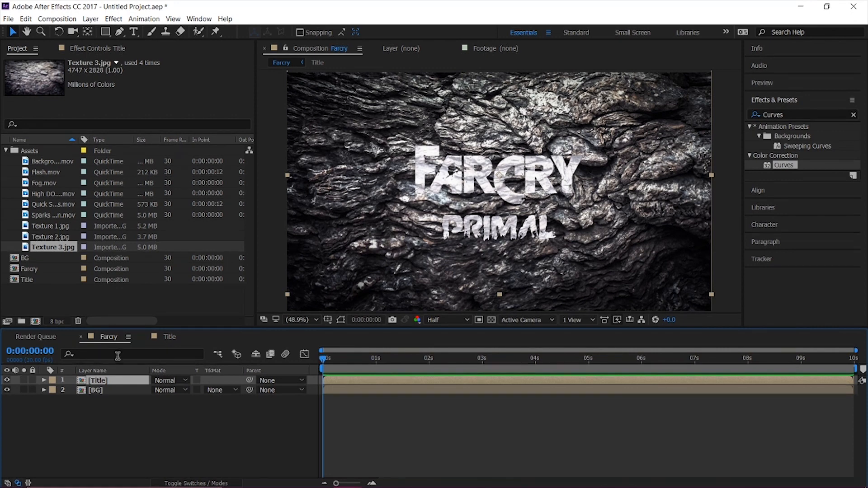
click(110, 392)
right_click(123, 413)
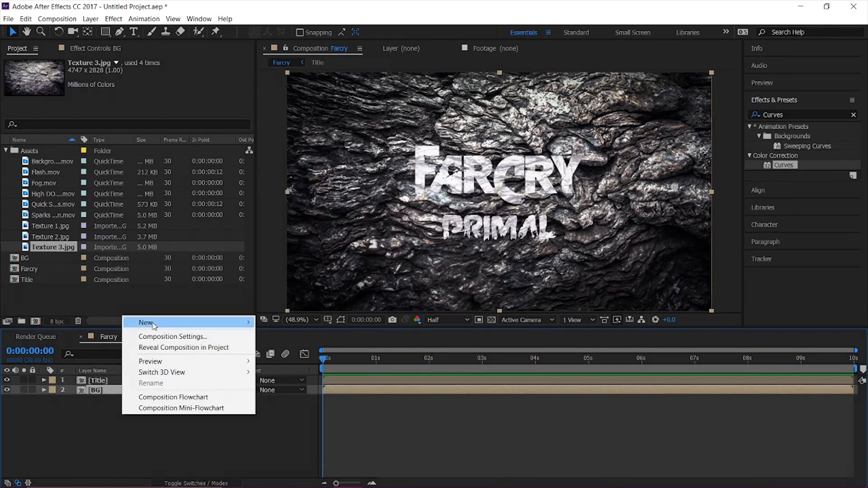
mouse_move(190, 323)
click(290, 402)
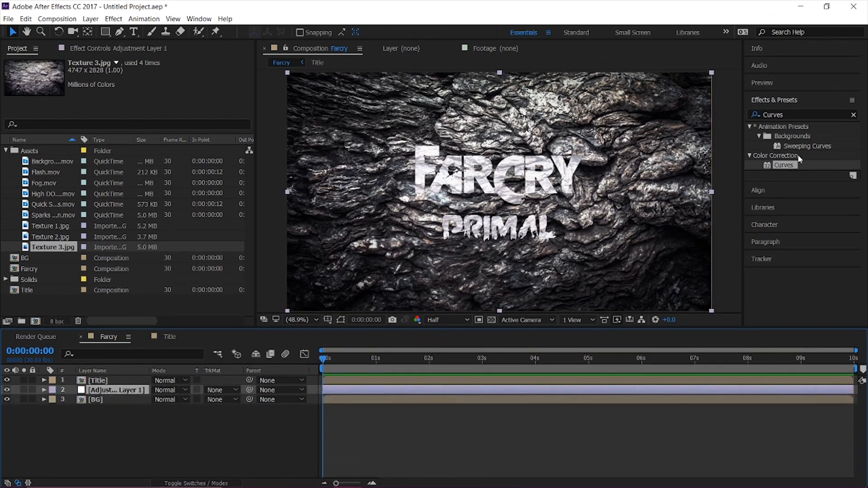
Apply Curves to the adjustment layer, lower the RGB white point to just under half height, and bow the shadows and midtones downward.
double_click(786, 167)
drag(162, 123, 171, 196)
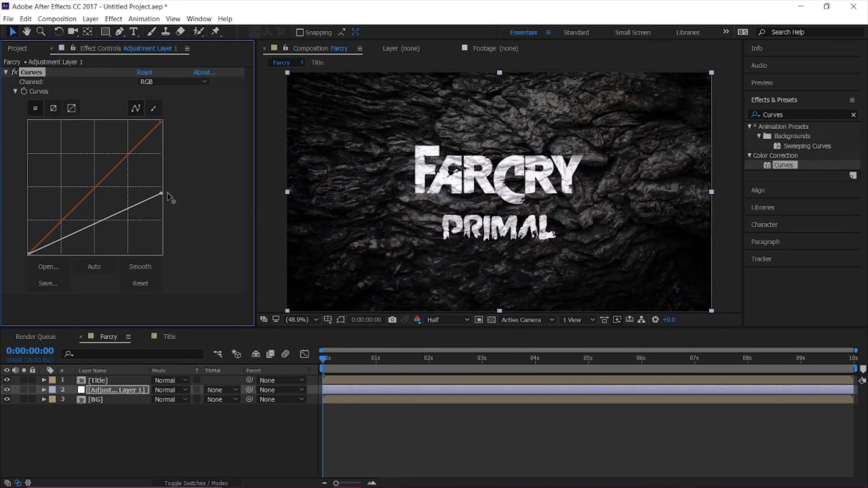
drag(53, 238, 63, 247)
mouse_move(108, 219)
mouse_down()
mouse_move(116, 205)
mouse_move(118, 226)
mouse_up()
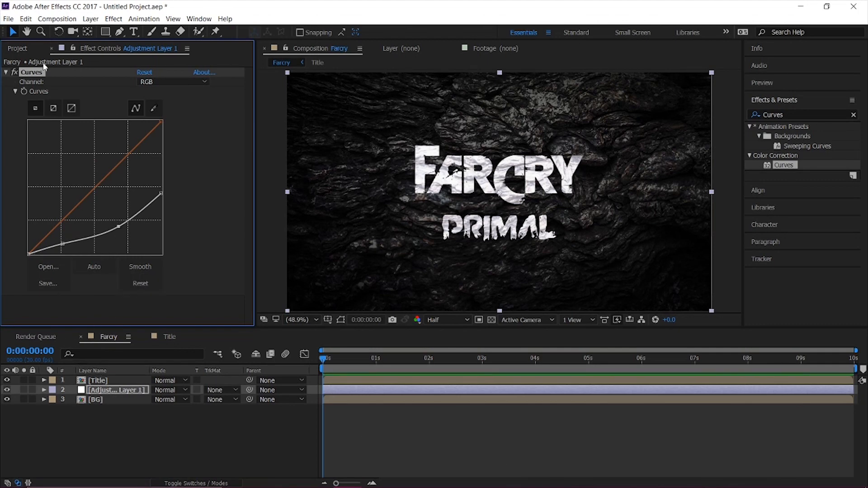
Place Texture 1.jpg directly above BG in Farcry, scaled to 73% with Overlay blending.
click(21, 49)
click(51, 226)
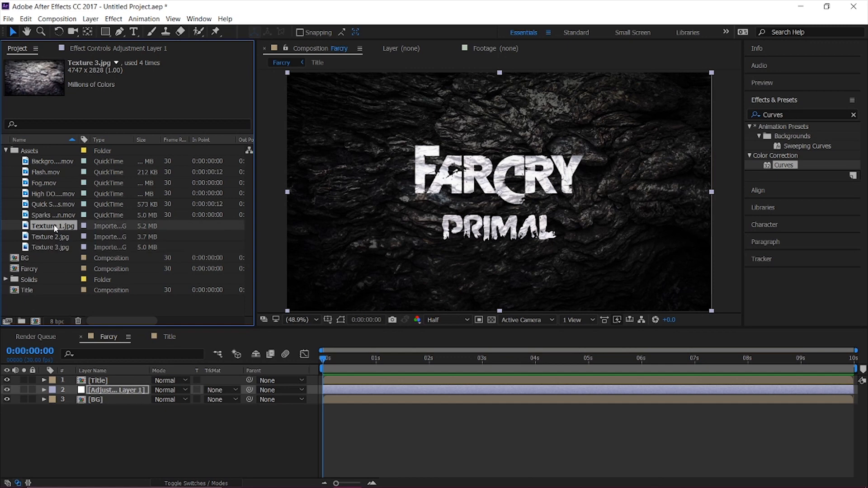
drag(60, 226, 122, 397)
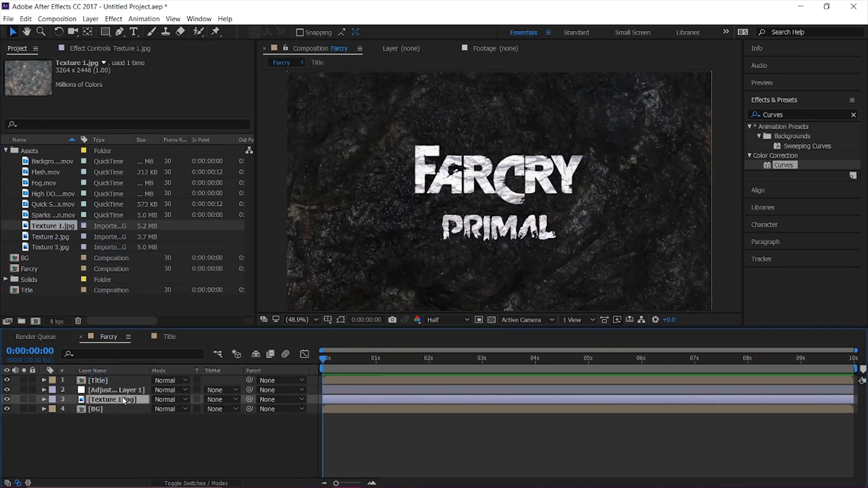
key(s)
drag(168, 408, 155, 410)
click(168, 400)
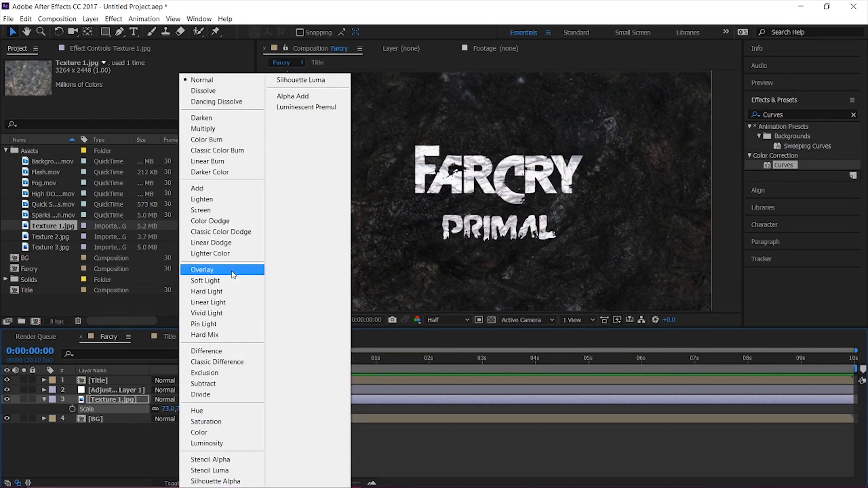
click(234, 272)
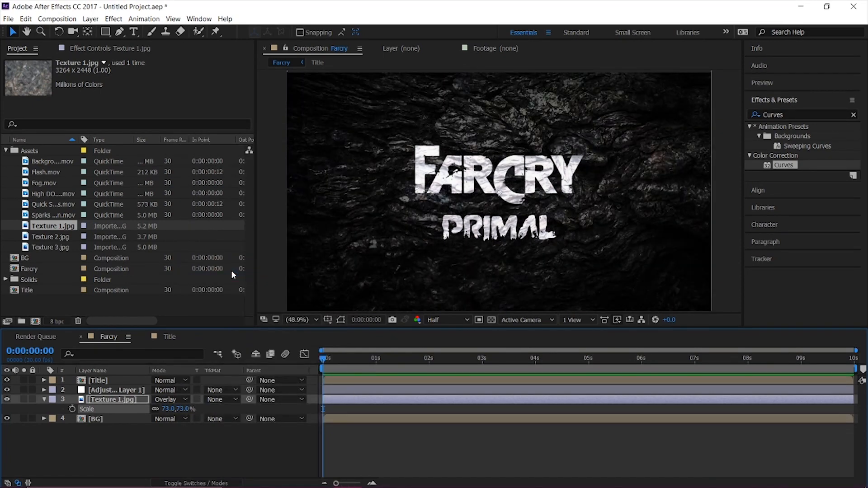
Place Texture 2.jpg directly above Texture 1.jpg, scaled to 74% with Soft Light blending.
drag(50, 237, 128, 396)
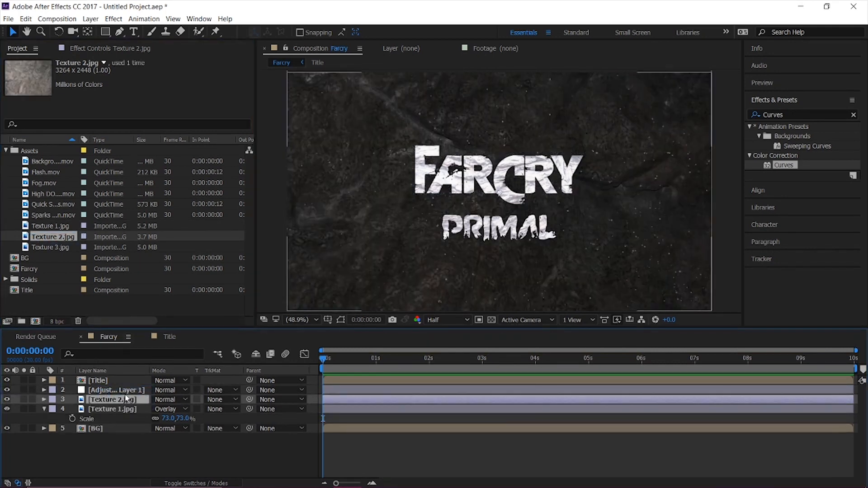
key(s)
mouse_move(166, 411)
mouse_down()
mouse_move(142, 417)
mouse_move(154, 414)
mouse_up()
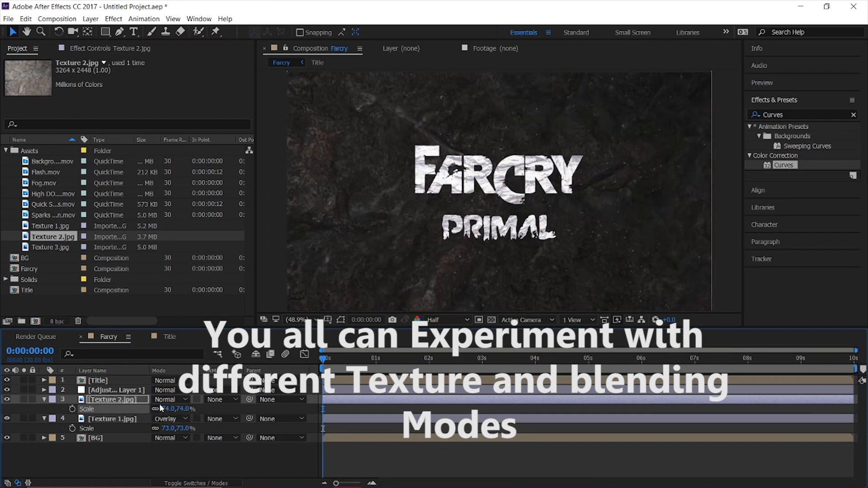
click(165, 399)
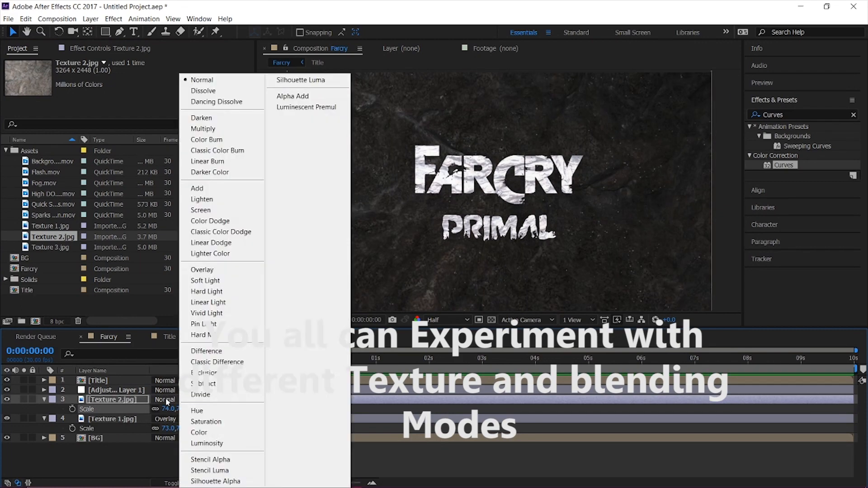
click(205, 280)
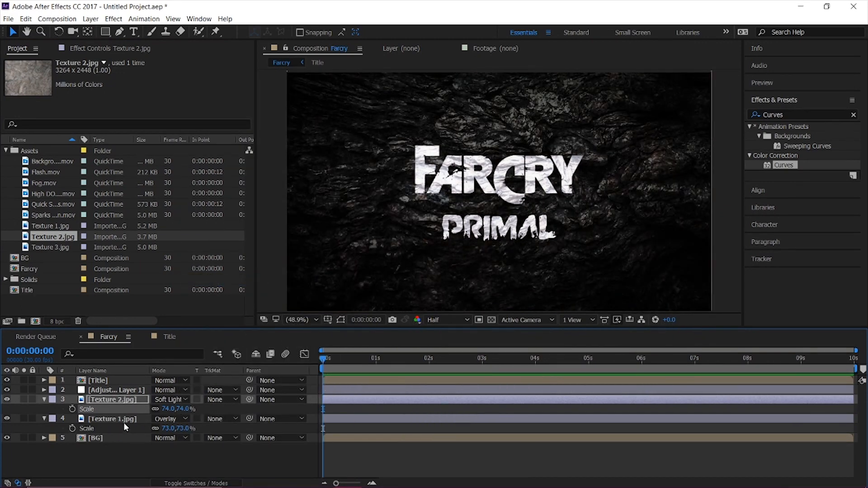
Raise the upper midtone point of the RGB curve on Adjustment Layer 1 to brighten the background textures.
click(106, 390)
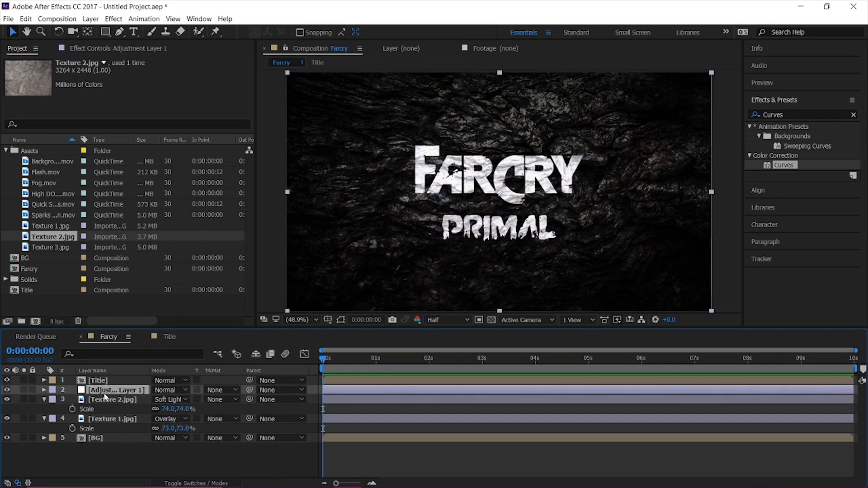
click(117, 48)
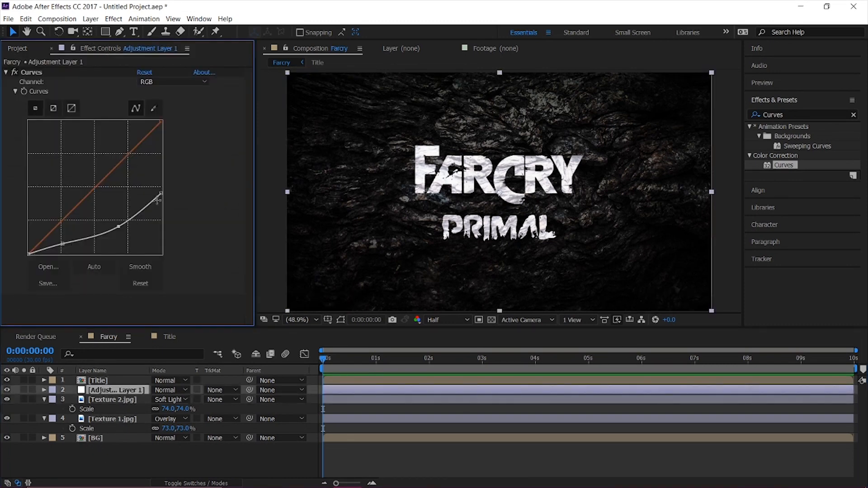
drag(117, 225, 114, 213)
drag(161, 193, 116, 209)
Set the opacity of Adjustment Layer 1 to 74%.
click(113, 389)
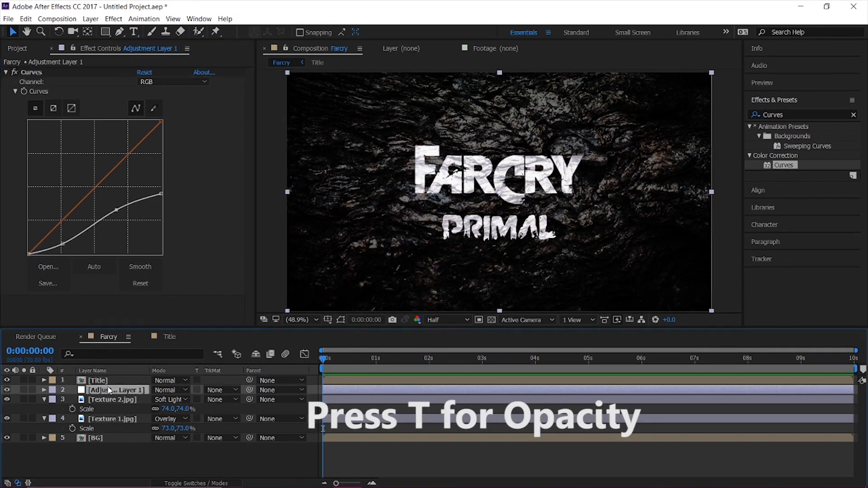
key(t)
drag(156, 399, 142, 399)
Set the opacity of Texture 2.jpg to 42% and of Texture 1.jpg to 64%.
click(135, 407)
key(t)
drag(159, 419, 122, 418)
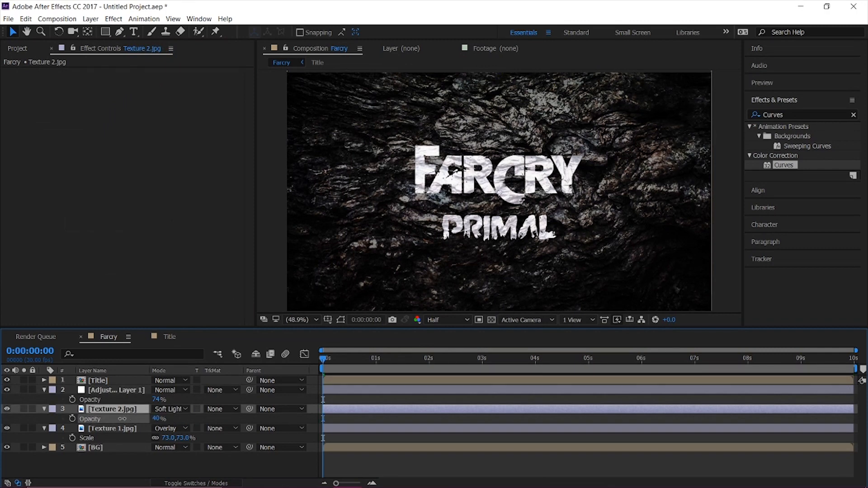
click(114, 430)
key(t)
drag(160, 437, 138, 437)
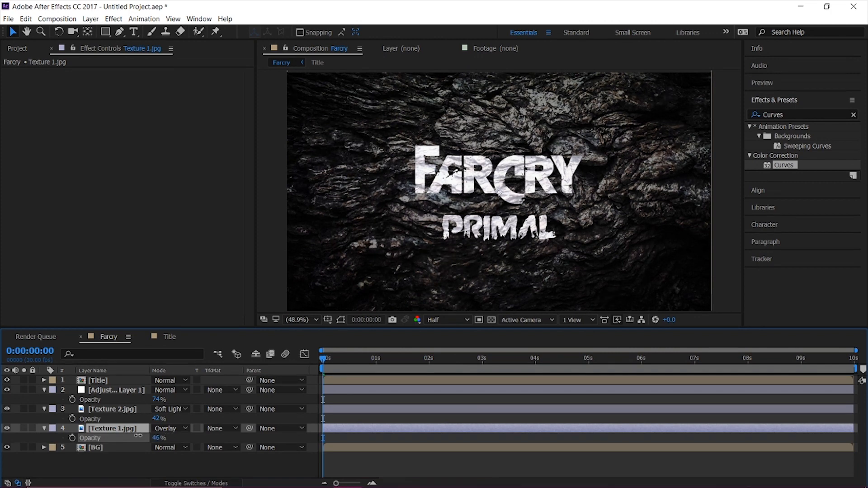
Add a second adjustment layer above all layers in the Farcry composition.
click(105, 460)
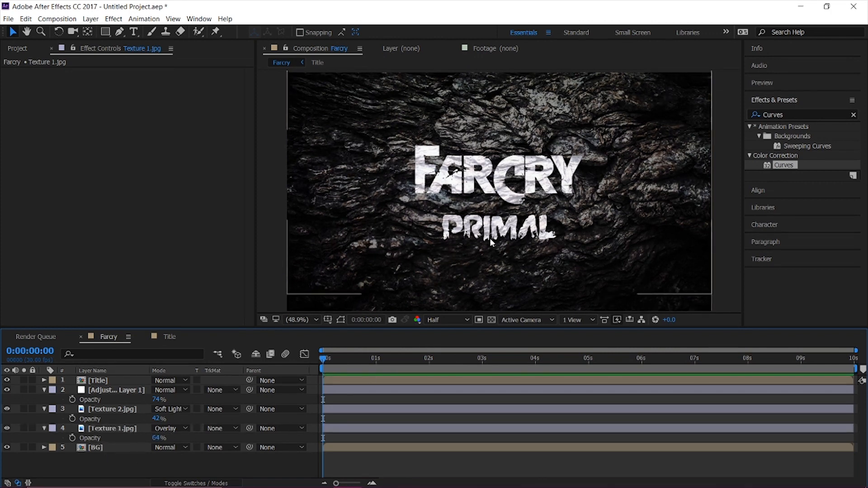
right_click(100, 465)
mouse_move(126, 370)
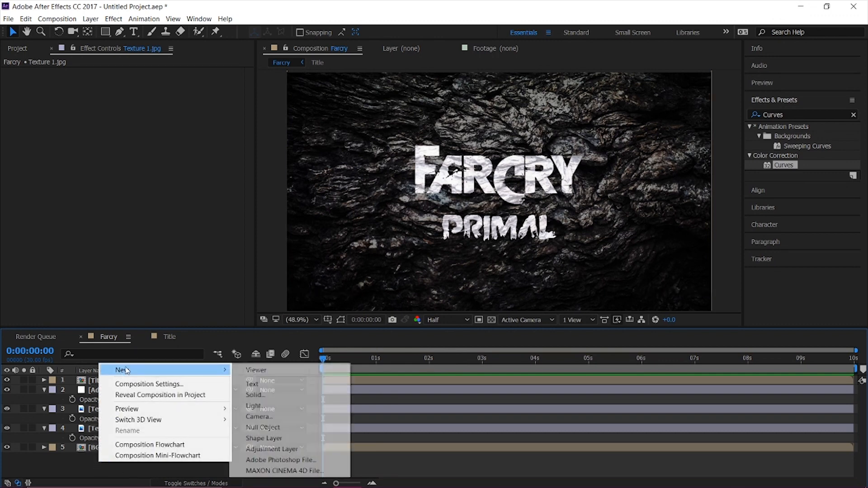
click(312, 450)
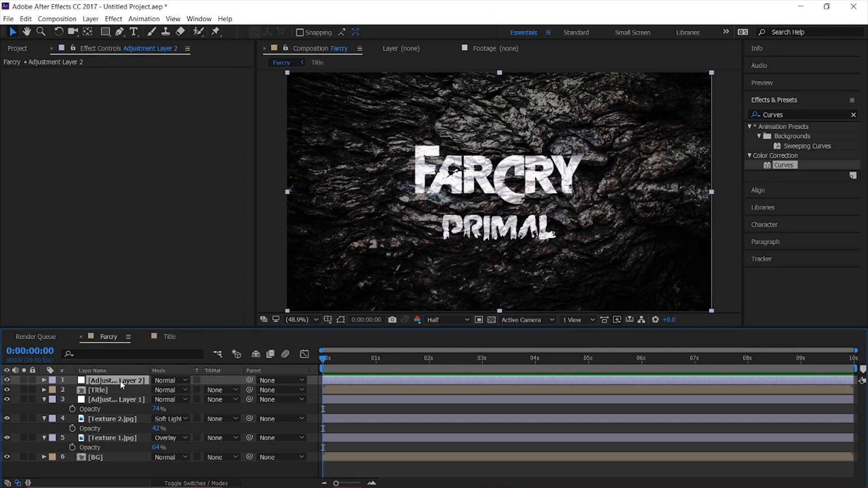
Apply Curves to Adjustment Layer 2, lifting the RGB shadows slightly and pulling the upper midtones down.
drag(784, 165, 189, 164)
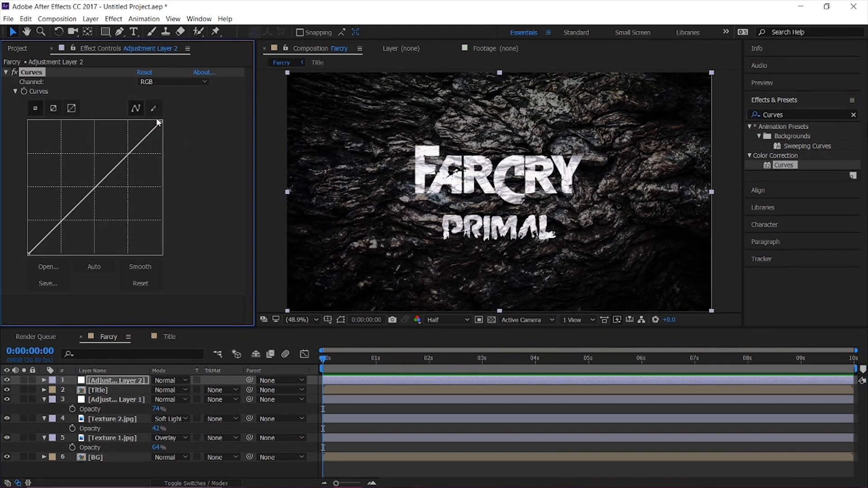
mouse_move(161, 120)
mouse_down()
mouse_move(163, 168)
mouse_move(161, 121)
mouse_up()
mouse_move(53, 228)
mouse_down()
mouse_move(50, 212)
mouse_move(59, 239)
mouse_move(49, 201)
mouse_move(61, 220)
mouse_up()
mouse_move(115, 165)
mouse_down()
mouse_move(135, 184)
mouse_move(125, 176)
mouse_up()
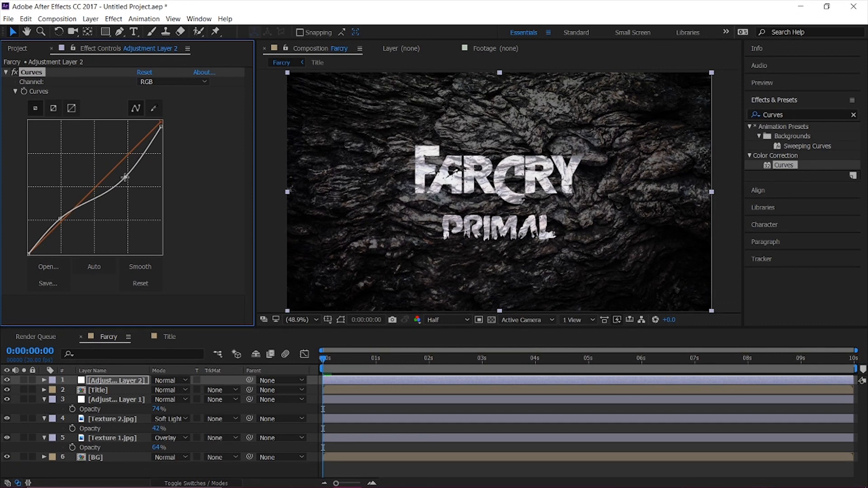
Find the Tint effect and apply it to Adjustment Layer 2.
click(787, 115)
text(tin)
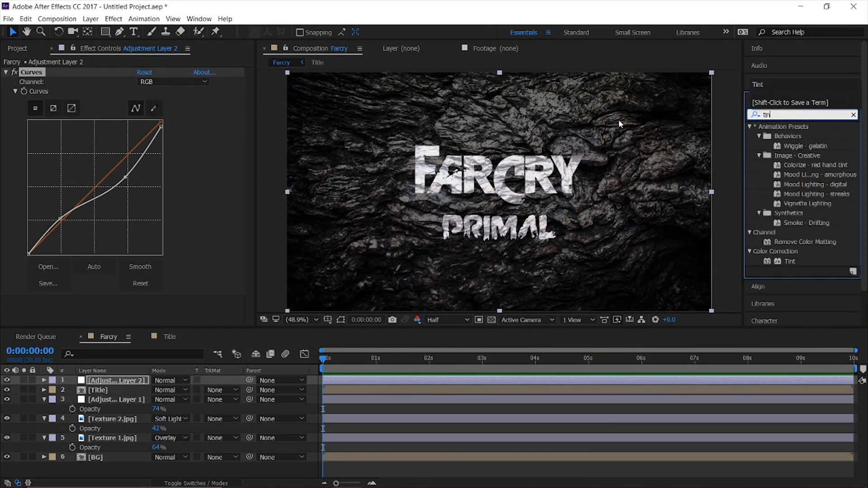
text(t)
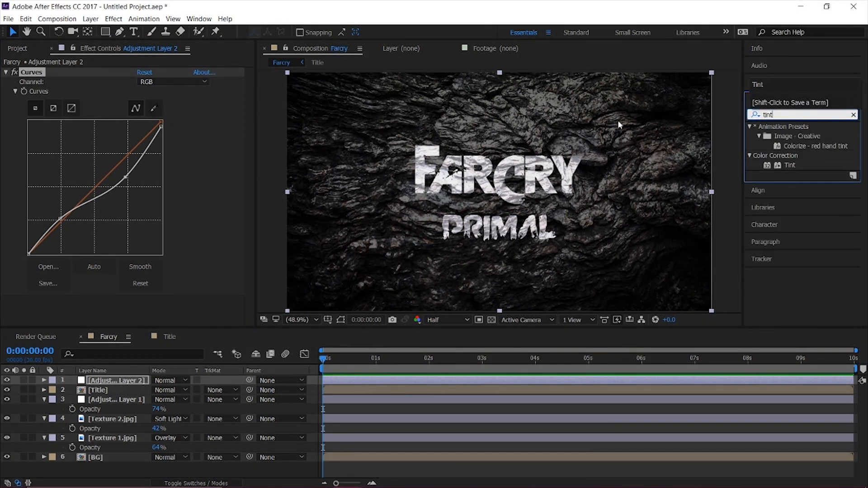
double_click(791, 166)
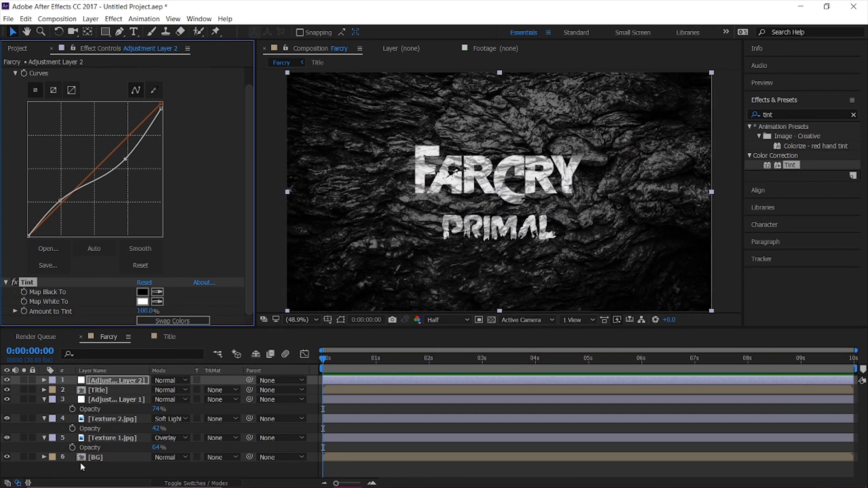
Pre-compose all six layers of Farcry into a new composition named Title Look, moving all attributes into it.
drag(80, 463, 144, 341)
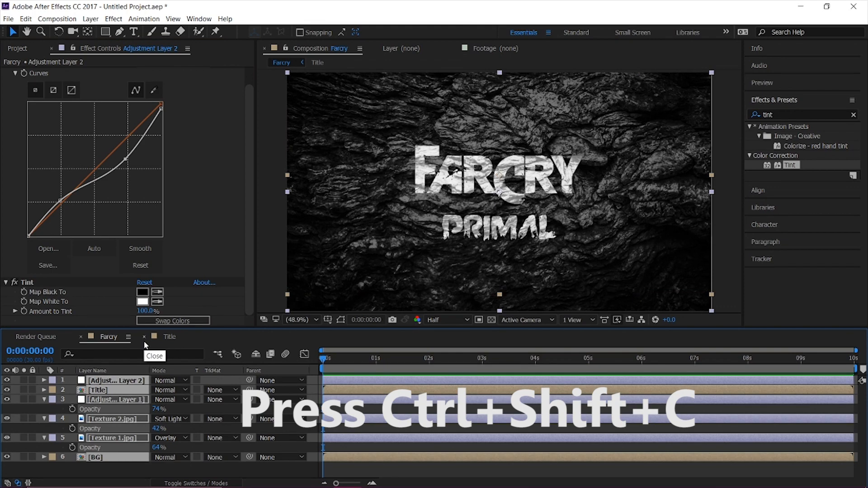
key(ctrl+shift+c)
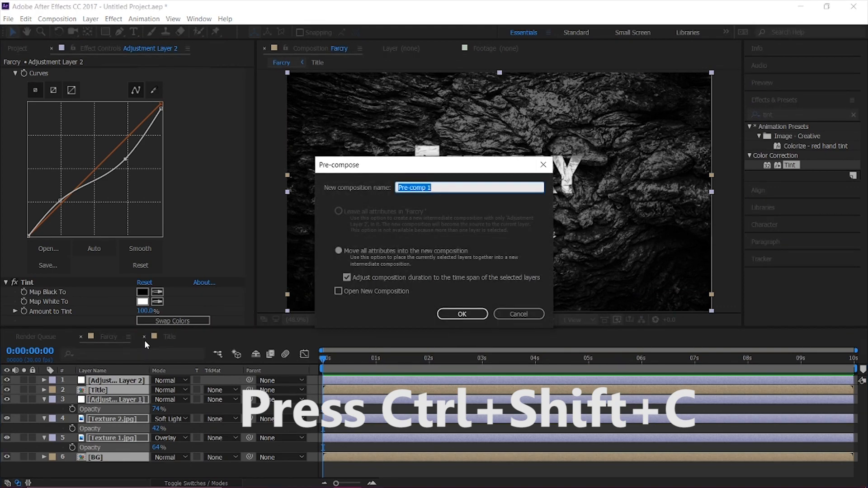
text(Look)
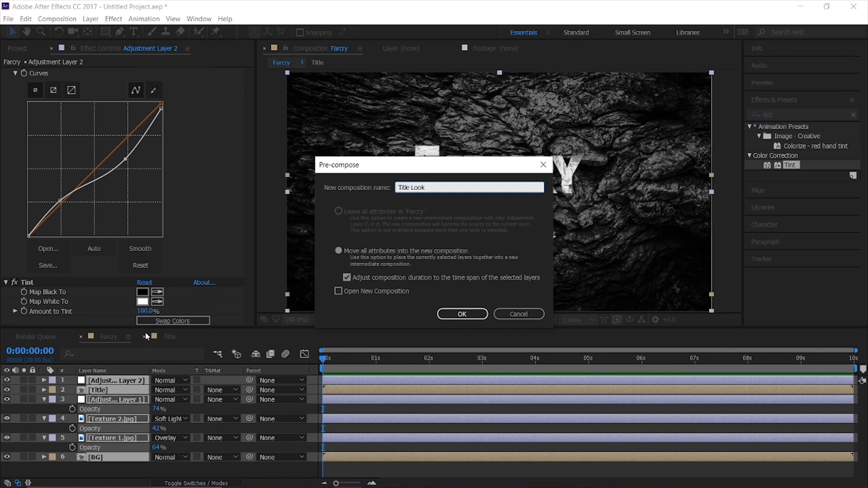
key(Return)
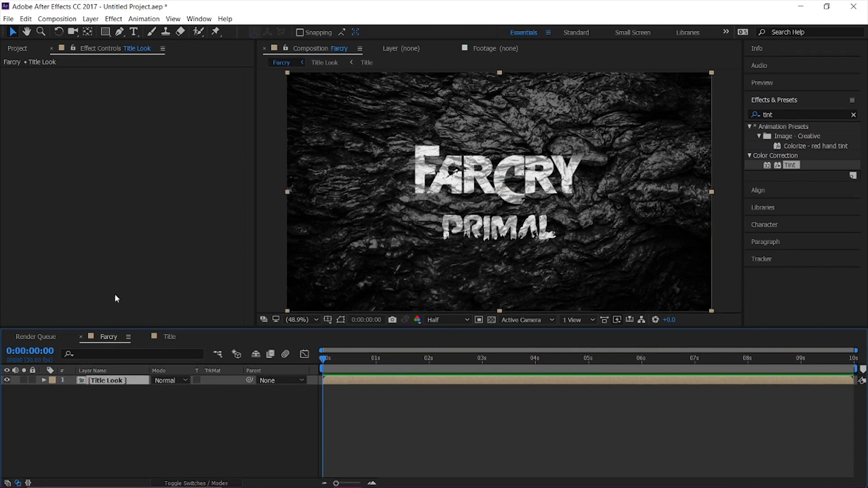
click(199, 469)
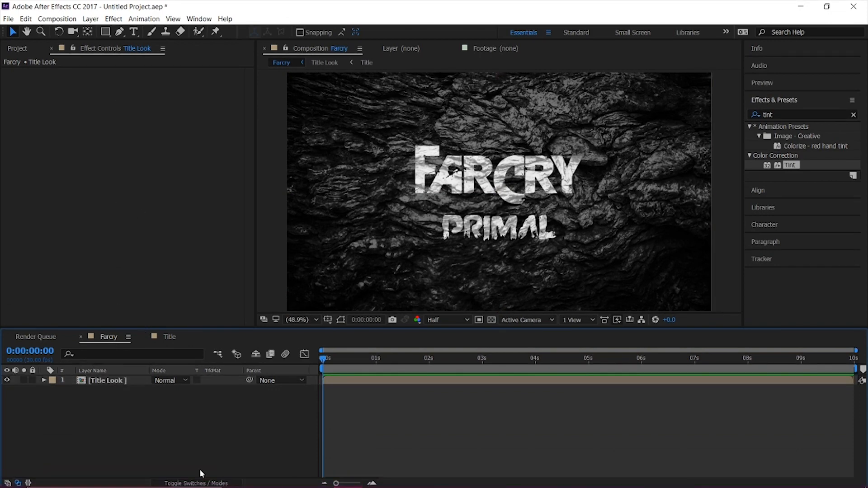
Make the Title Look layer 3D and start a new light of type Point in the Farcry composition.
click(228, 484)
click(215, 380)
right_click(160, 422)
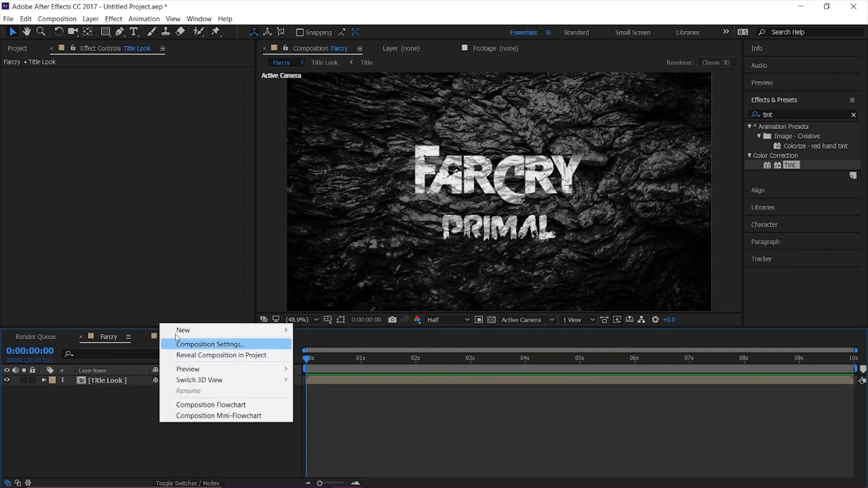
mouse_move(185, 331)
click(368, 364)
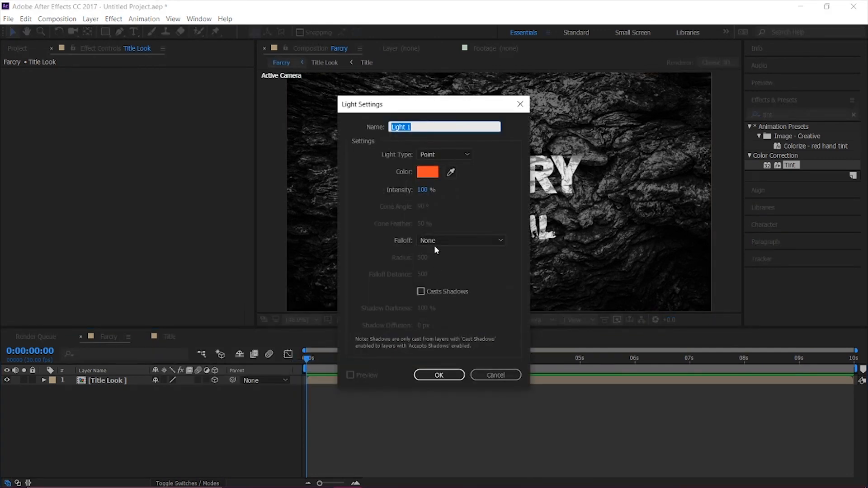
click(458, 154)
click(431, 184)
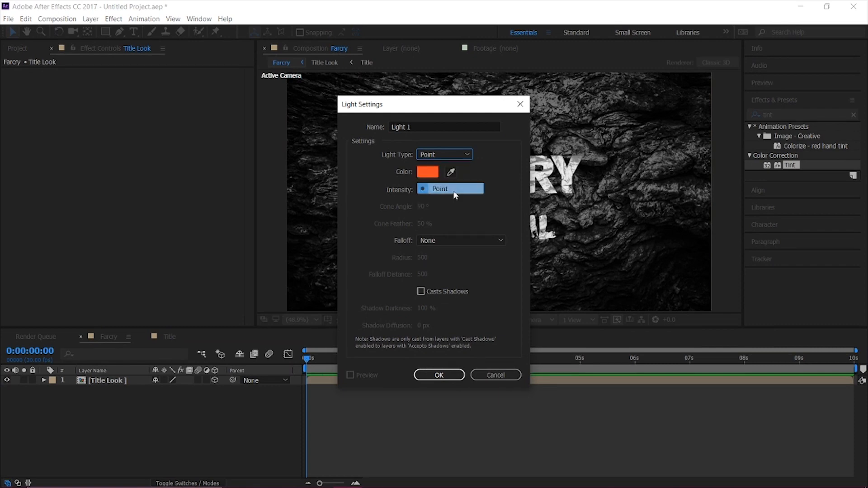
Set the new light's color to white (FFFFFF), enable Casts Shadows and create the light.
click(431, 173)
drag(649, 199, 536, 104)
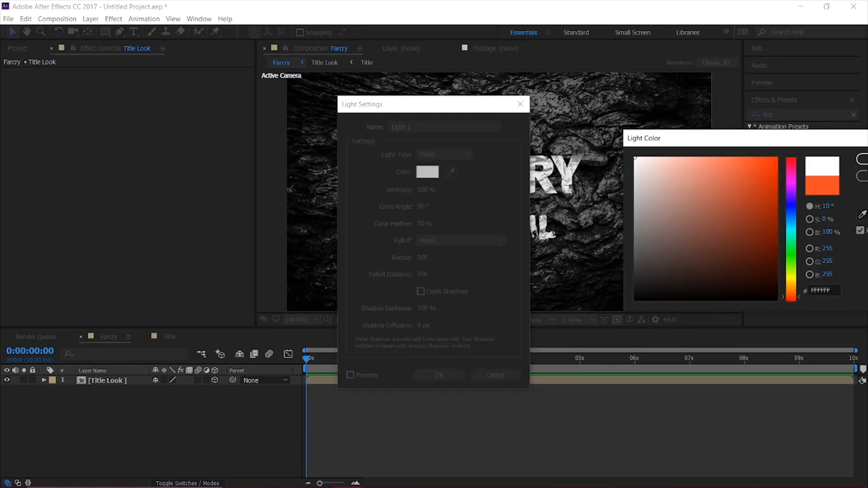
click(862, 160)
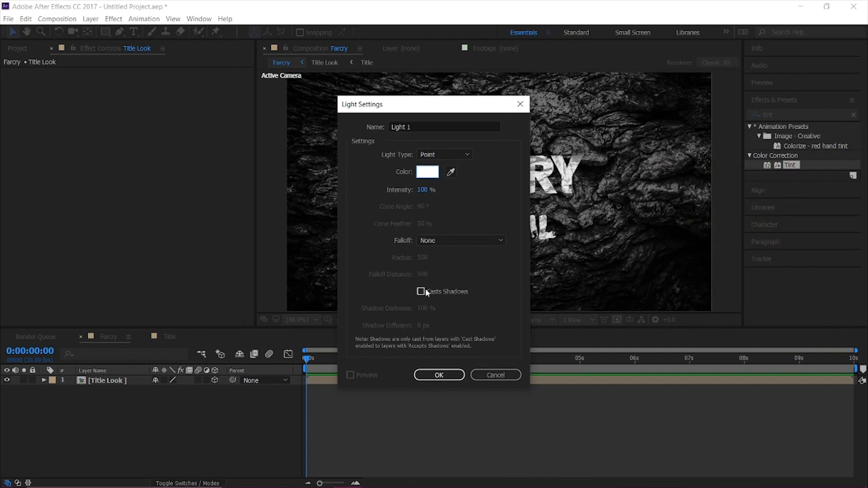
click(439, 293)
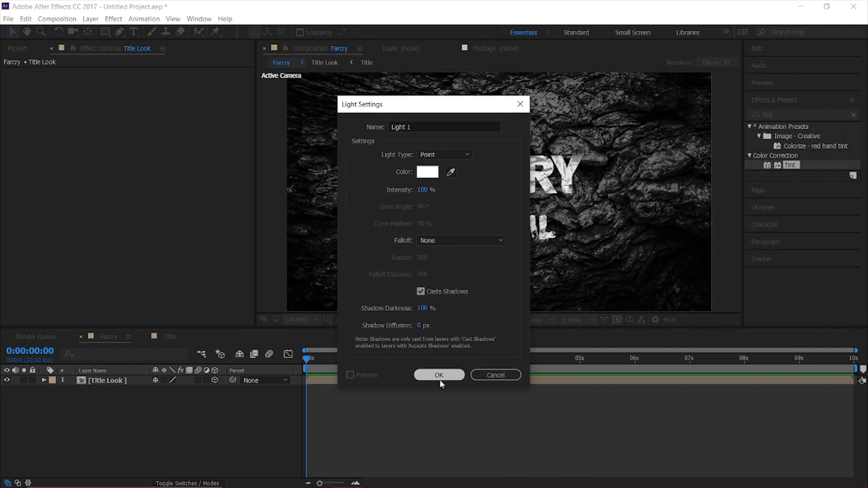
click(440, 377)
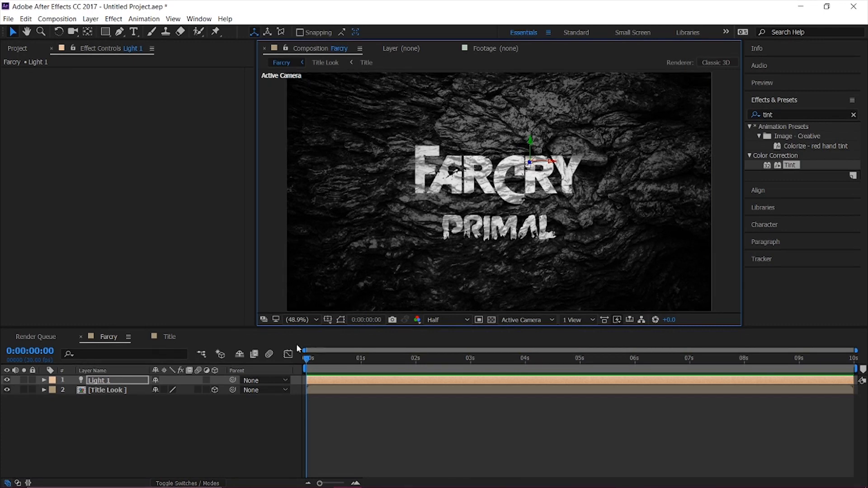
Keyframe Light 1's Position at 0:00:00:00 and place the light behind the Title Look layer at about 500, 740.2, 327.6.
click(142, 385)
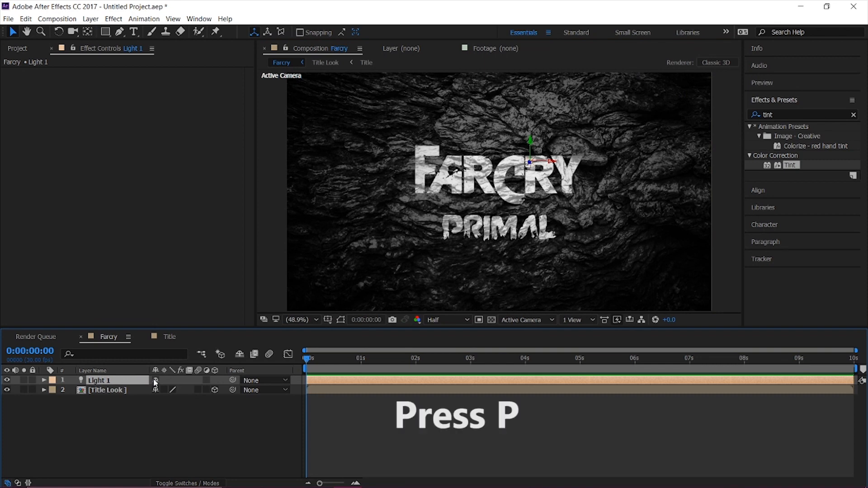
key(p)
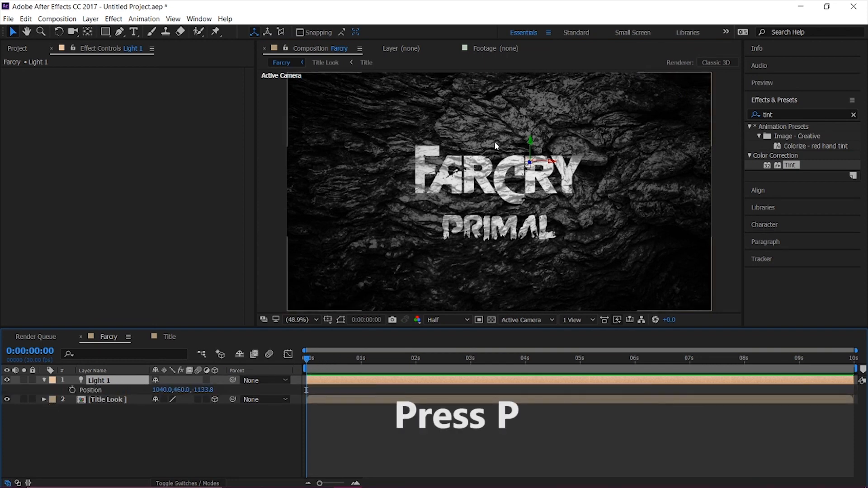
click(73, 390)
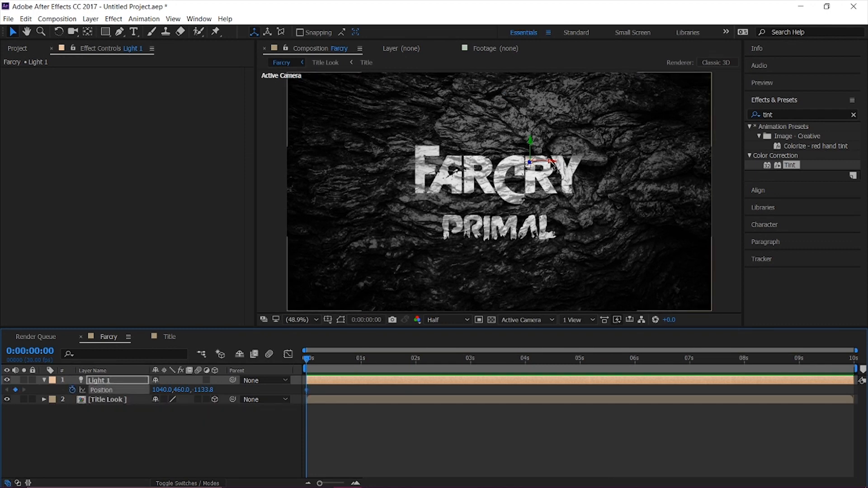
drag(553, 166, 428, 176)
drag(323, 147, 316, 208)
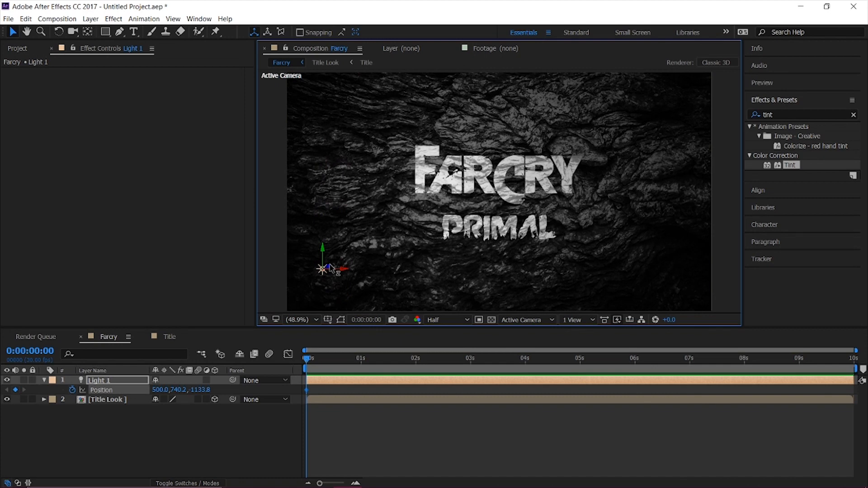
drag(332, 269, 236, 299)
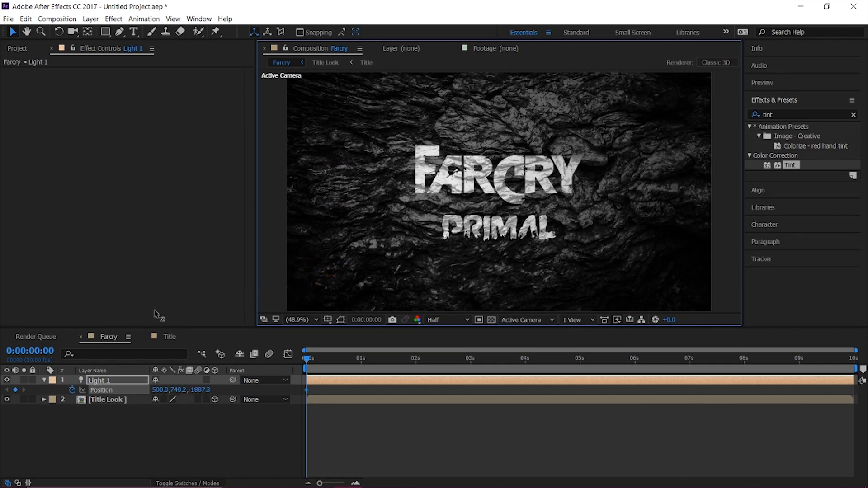
drag(54, 322, 639, 169)
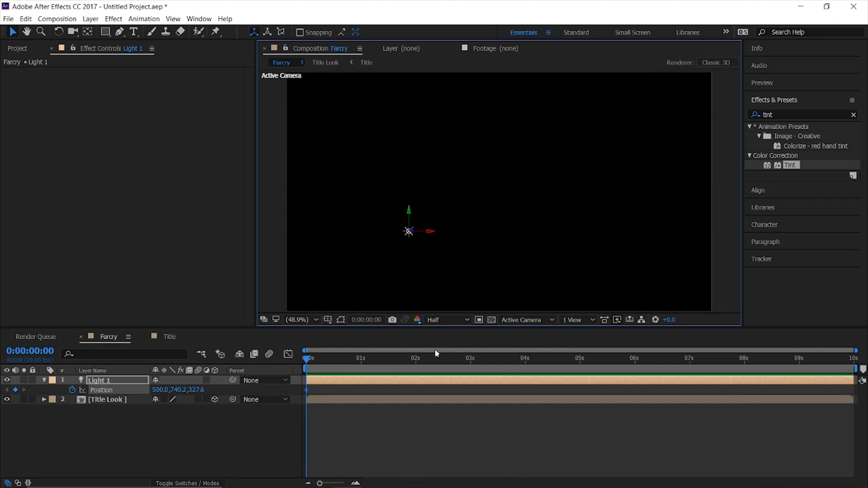
Keyframe Light 1's Position at 0:00:04:08 with Z pulled forward to about -969.4, and preview the light animation.
drag(405, 368, 541, 359)
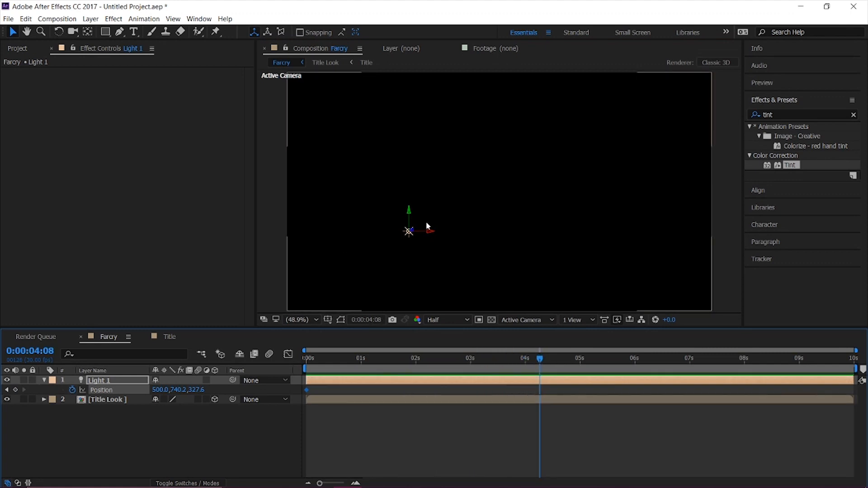
drag(409, 231, 229, 271)
drag(365, 358, 291, 359)
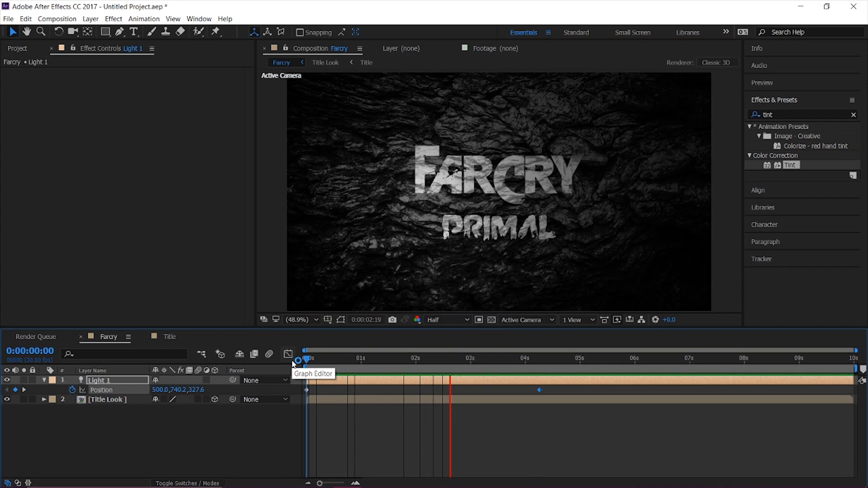
key(space)
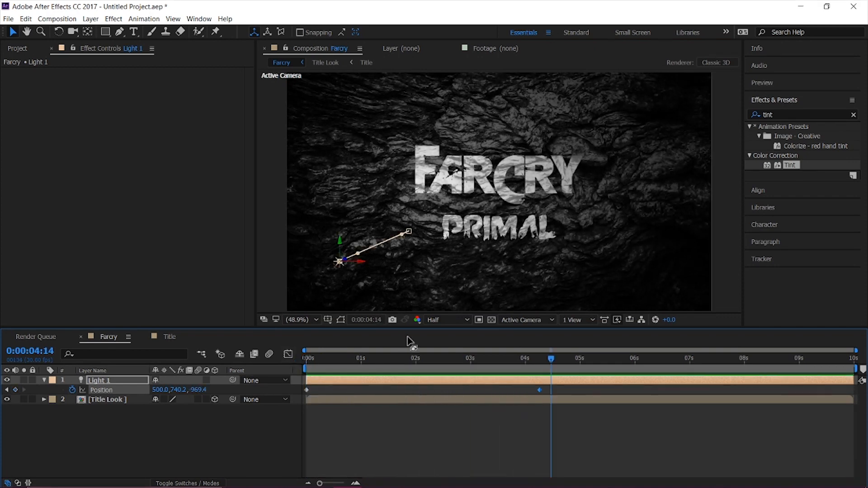
drag(402, 357, 463, 359)
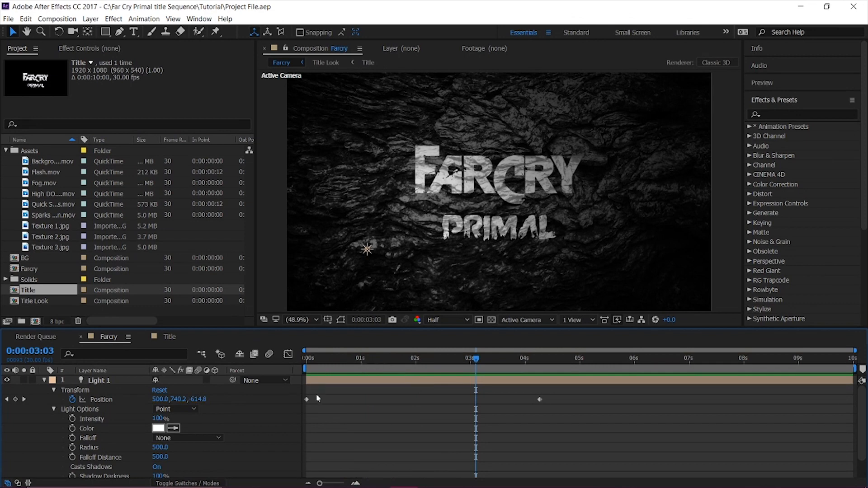
Shift both Light 1 Position keyframes together about two seconds forward in time and collapse the layer's properties.
drag(404, 407, 575, 401)
drag(302, 395, 650, 399)
drag(351, 360, 402, 398)
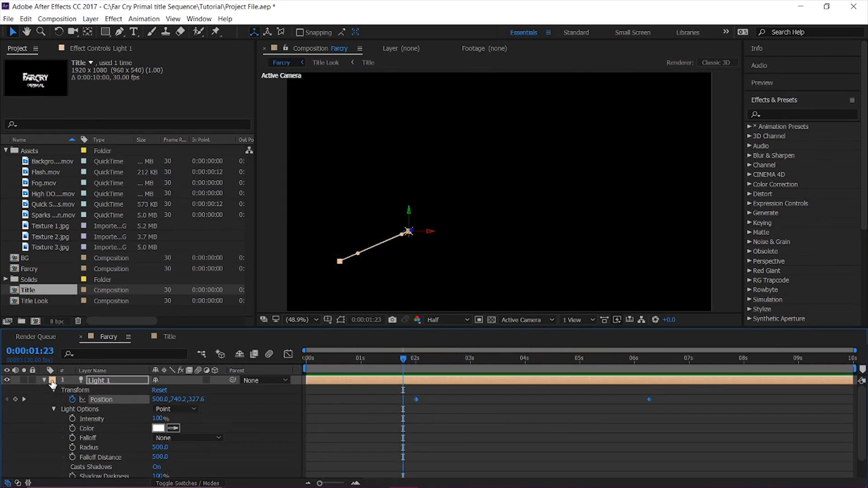
click(42, 379)
click(70, 413)
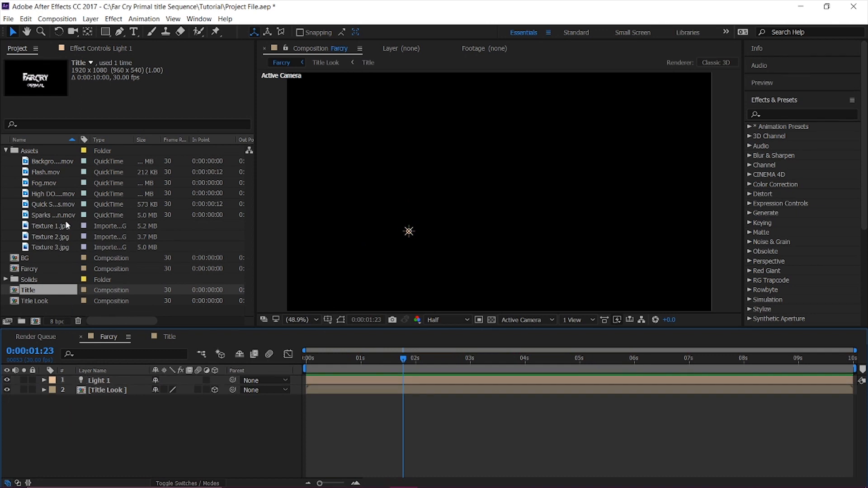
Place Sparks Explosion.mov above Light 1 in the Farcry composition and set its blending mode to Add.
drag(42, 214, 95, 384)
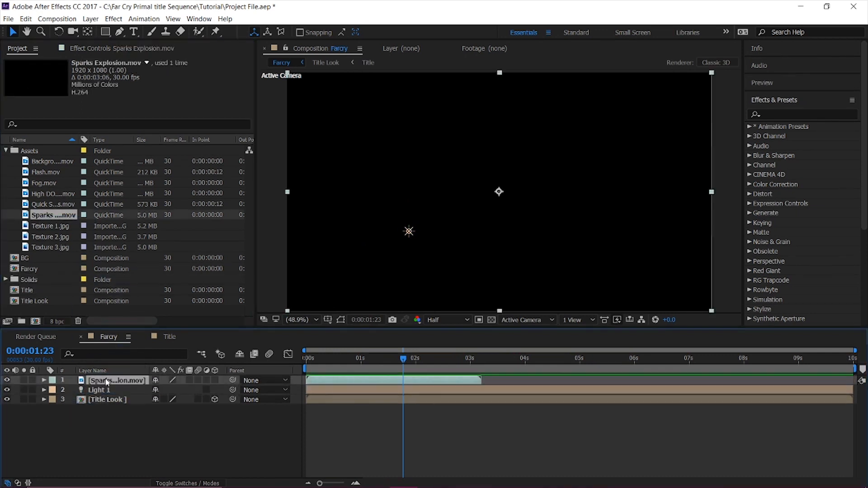
click(219, 483)
click(186, 382)
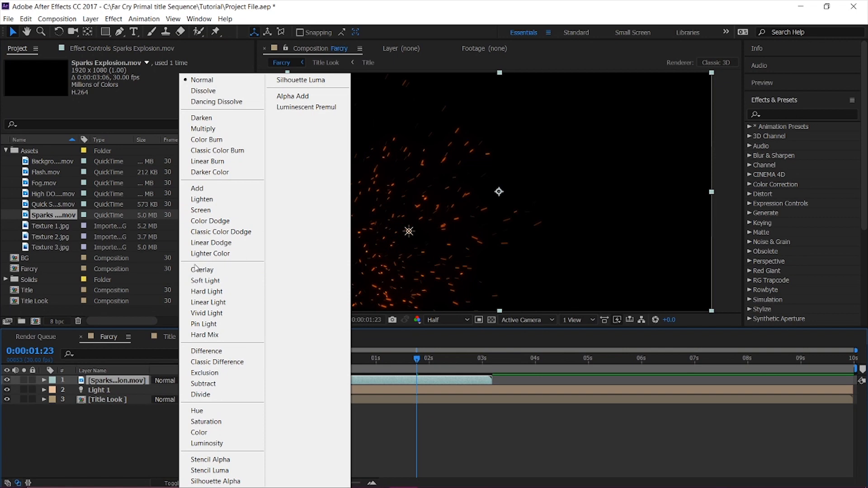
click(198, 187)
Move the Sparks Explosion.mov layer to start at about 2.7 seconds and preview its timing against the light.
drag(417, 358, 348, 358)
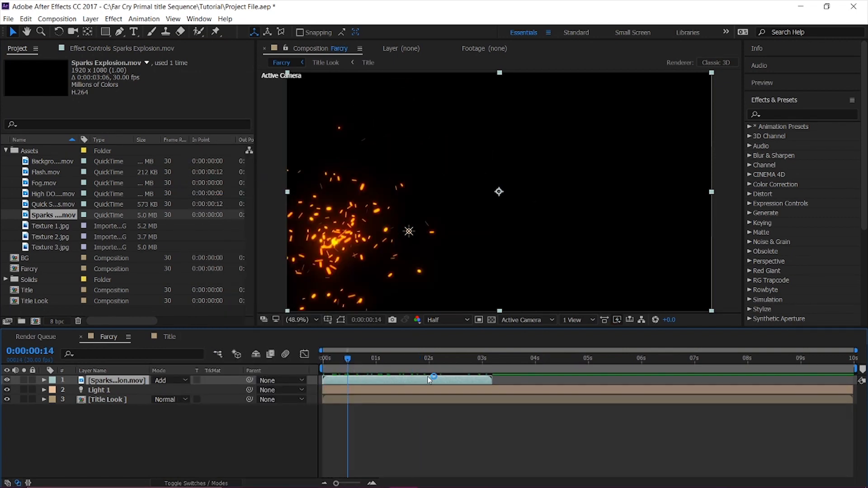
drag(416, 381, 498, 381)
drag(416, 360, 508, 367)
drag(437, 383, 505, 382)
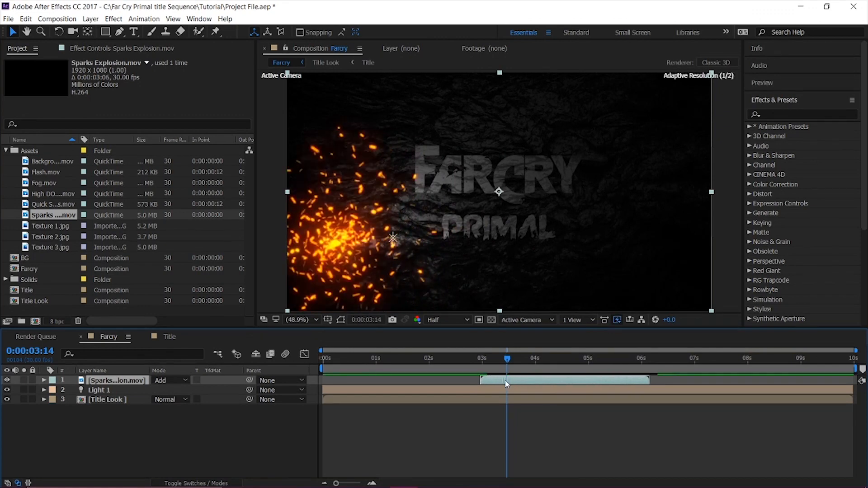
drag(422, 360, 460, 365)
key(space)
drag(462, 369, 483, 381)
key(space)
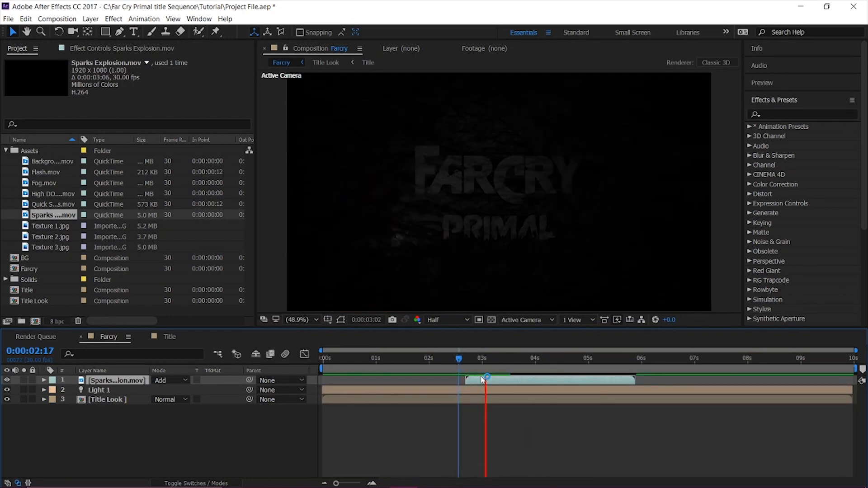
key(space)
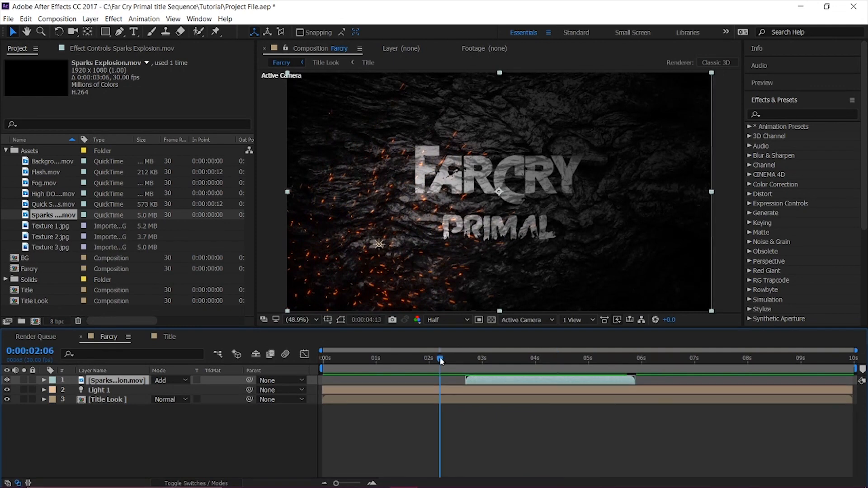
click(428, 359)
key(space)
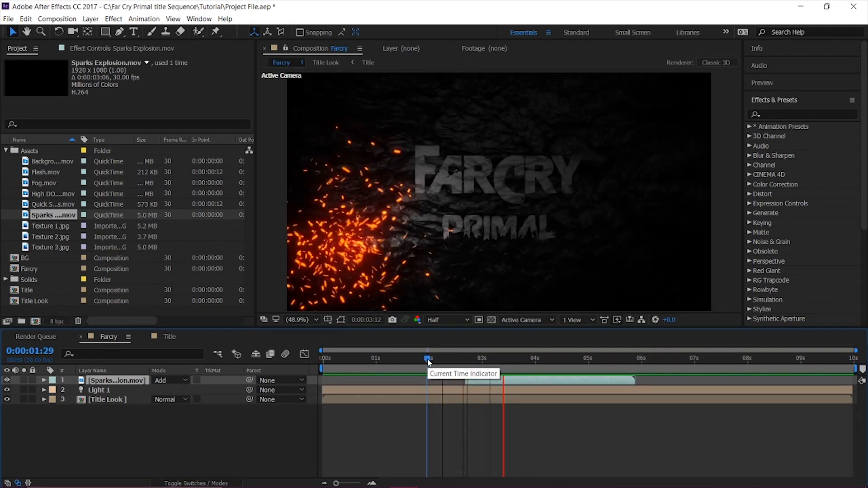
key(space)
Retime Light 1's Position keyframes to about 2.8 and 5.3 seconds to match the sparks, and preview the animation.
click(101, 388)
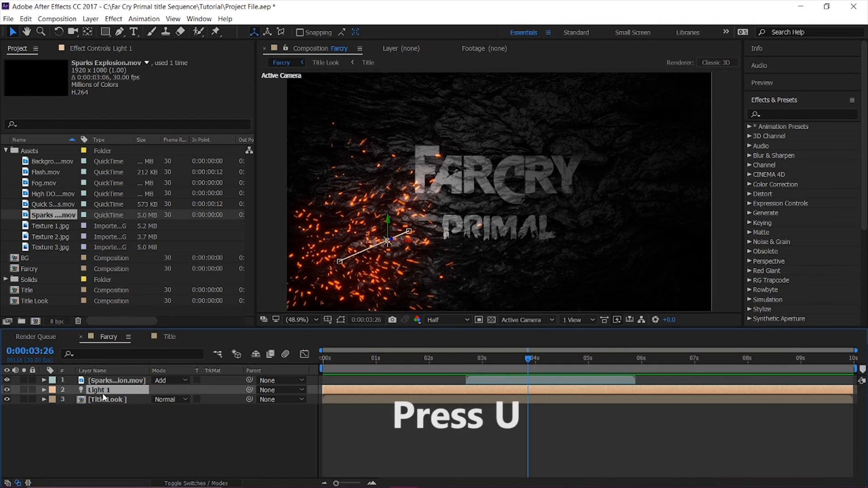
key(u)
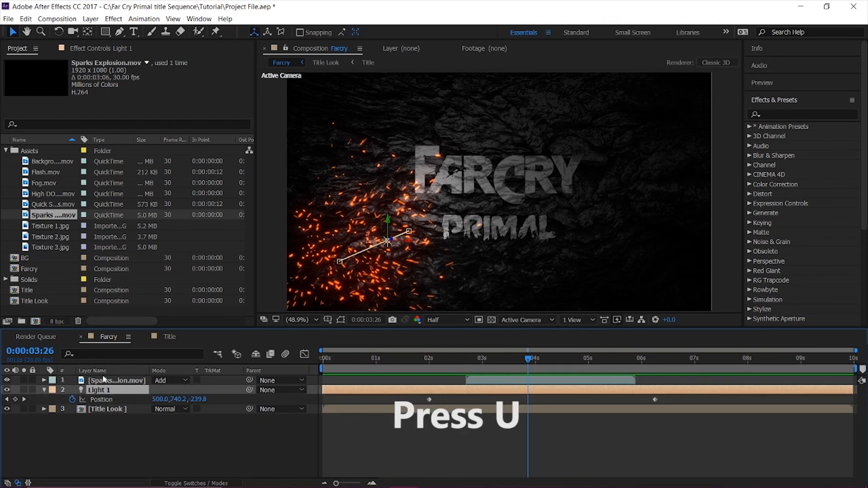
drag(428, 400, 471, 401)
drag(654, 400, 604, 412)
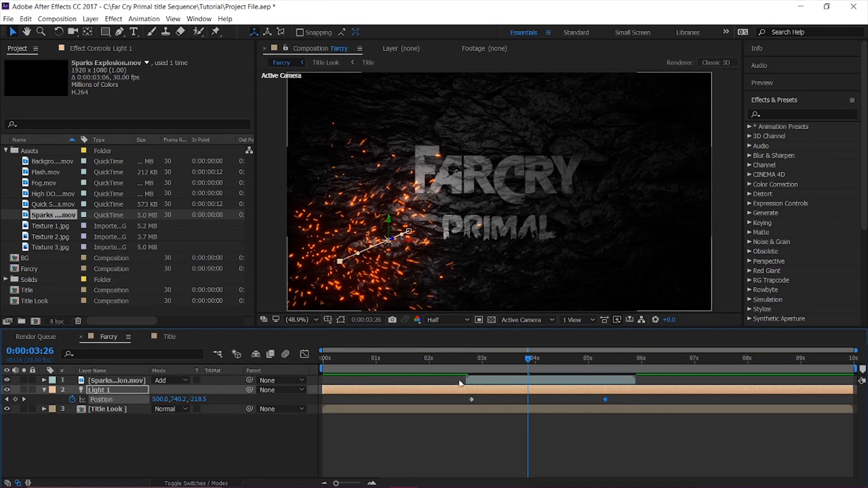
click(434, 367)
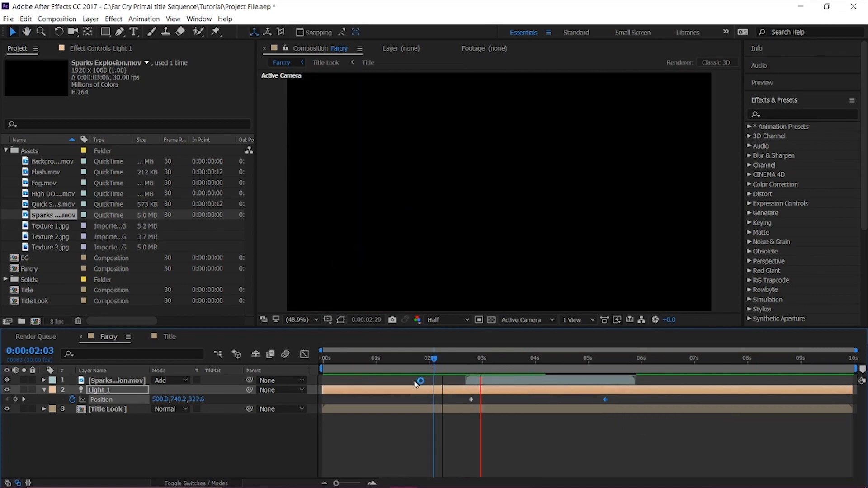
click(457, 368)
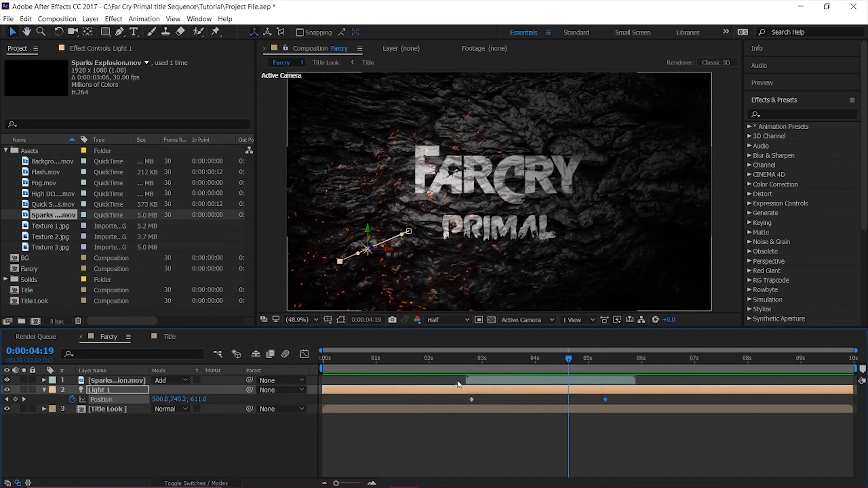
drag(458, 368, 446, 369)
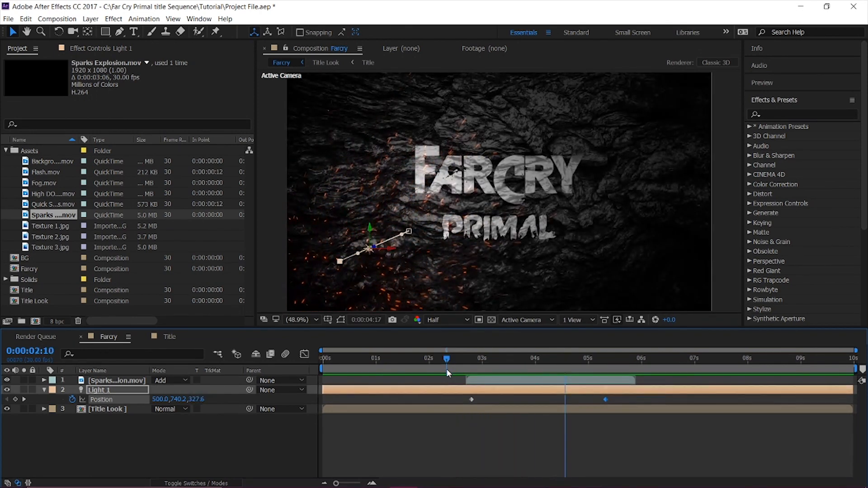
key(space)
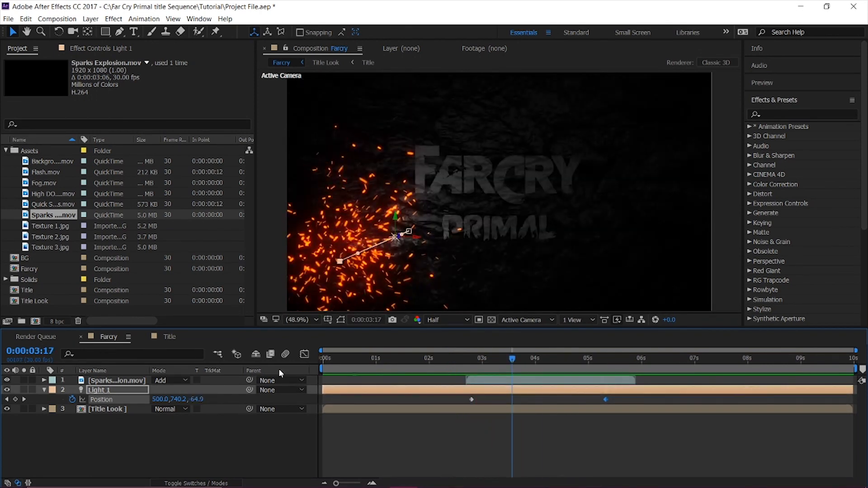
Time-stretch the Sparks Explosion.mov layer to a new duration of 0:00:02:20 and preview the result.
right_click(101, 383)
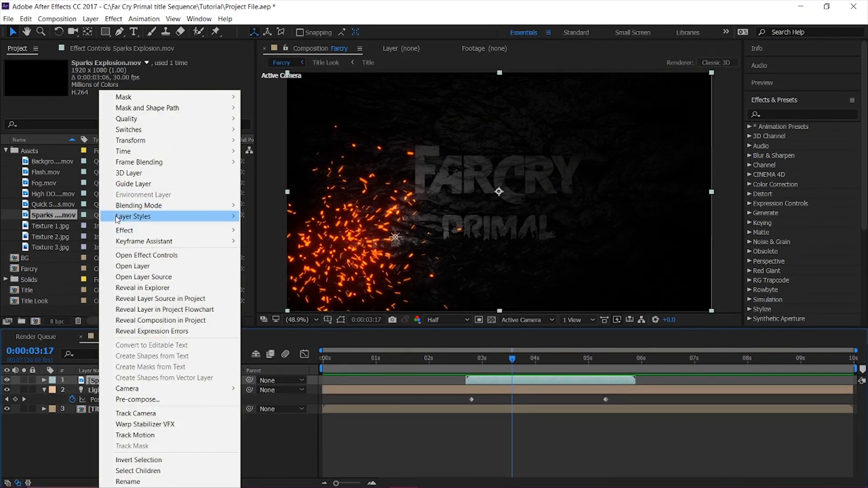
mouse_move(146, 152)
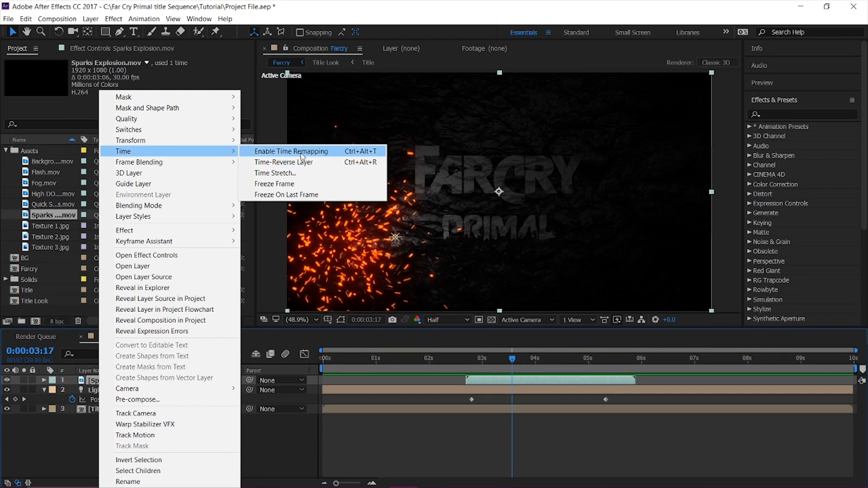
click(303, 173)
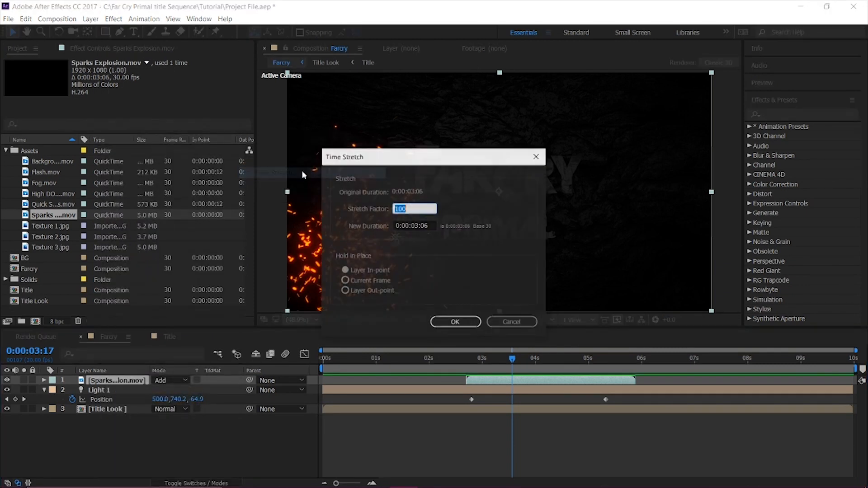
click(430, 227)
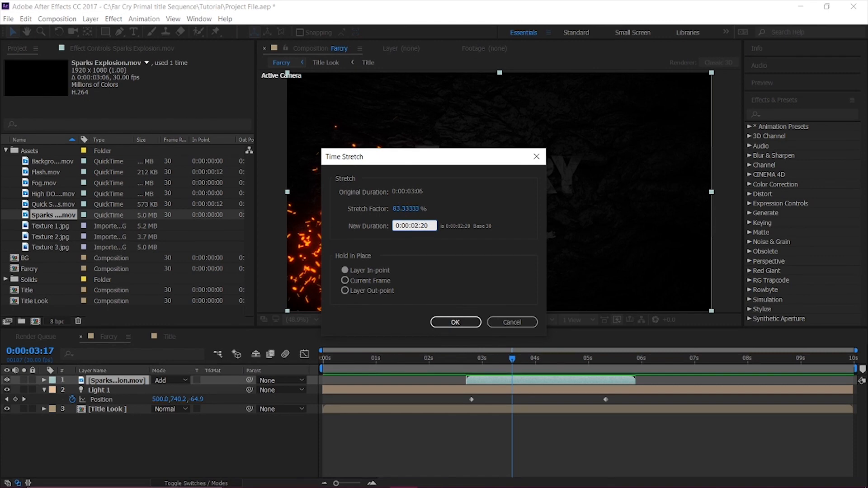
key(Return)
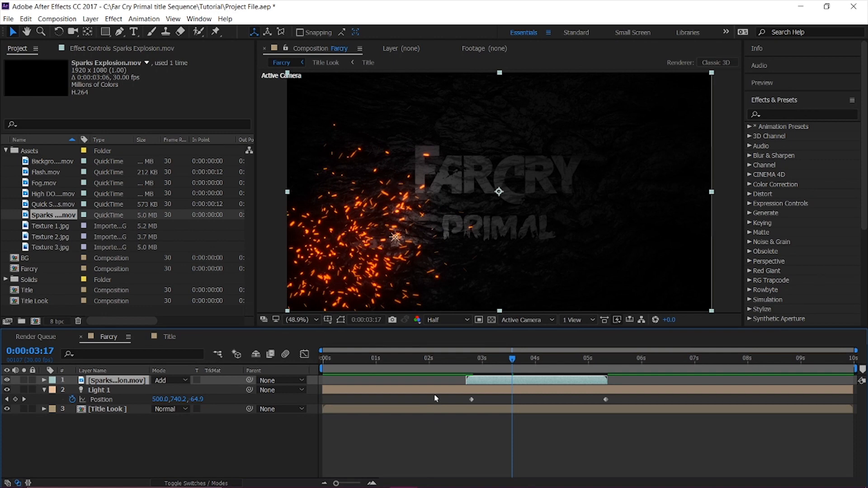
click(441, 357)
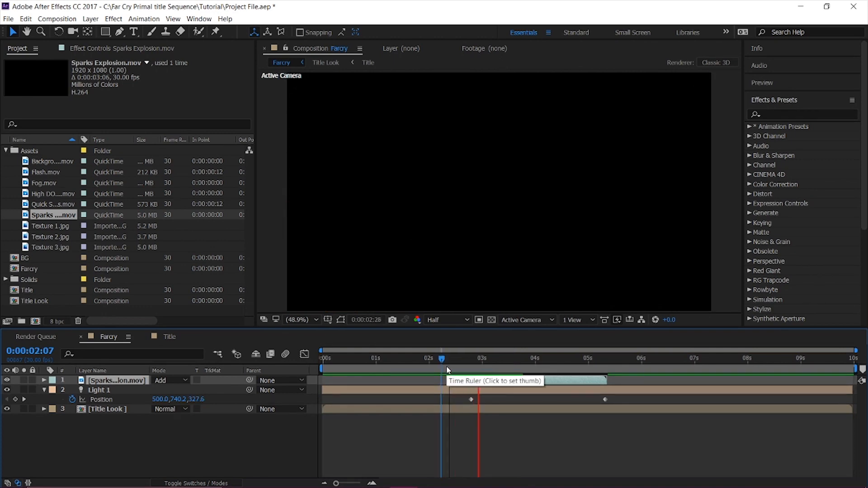
key(space)
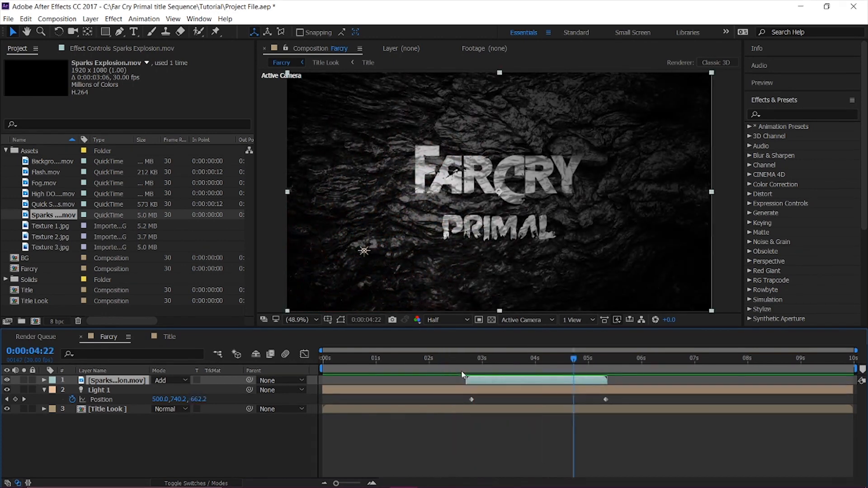
Move Light 1's last Position keyframe earlier to about 5 seconds and preview the light against the sparks.
drag(607, 398, 589, 405)
click(461, 366)
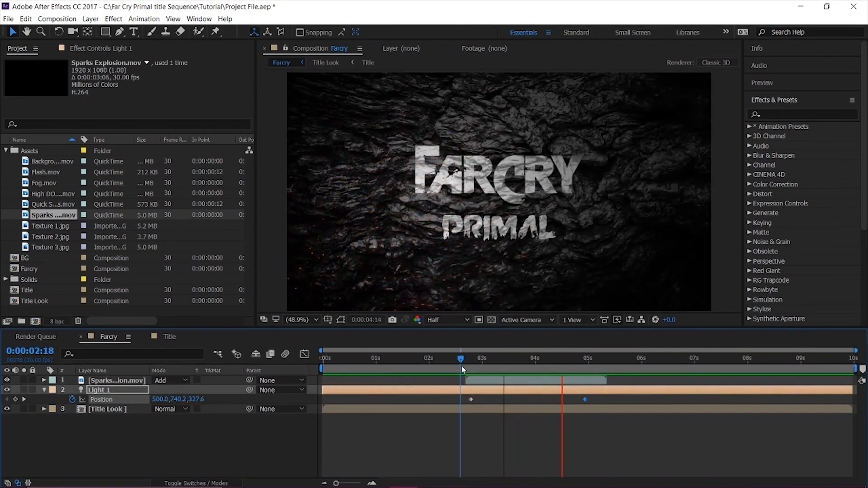
click(429, 367)
key(space)
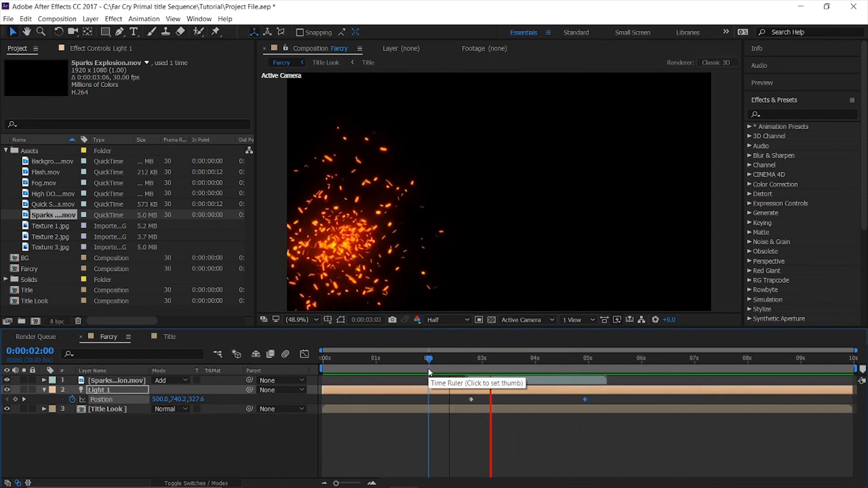
key(space)
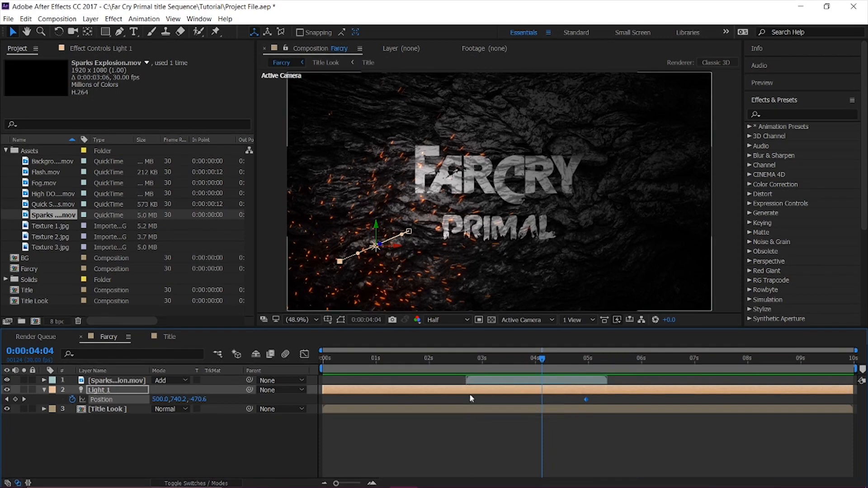
Move Light 1's first Position keyframe earlier to about 2.5 seconds and play back the reveal.
drag(472, 401, 469, 402)
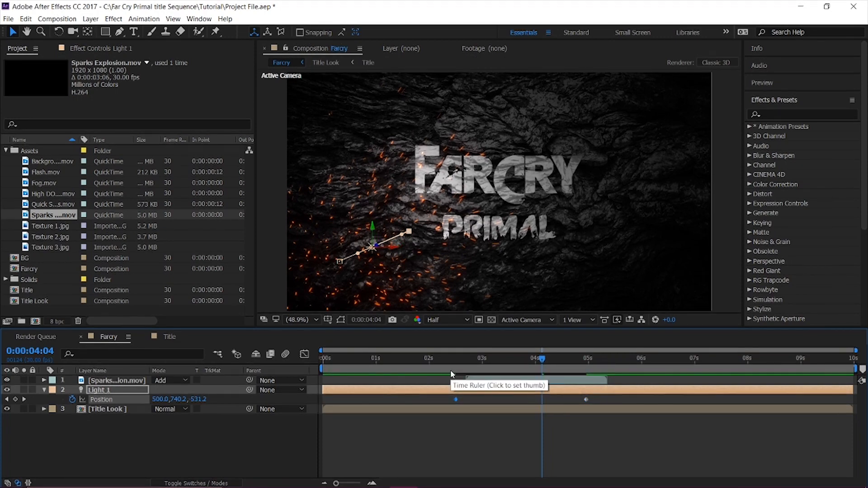
click(428, 359)
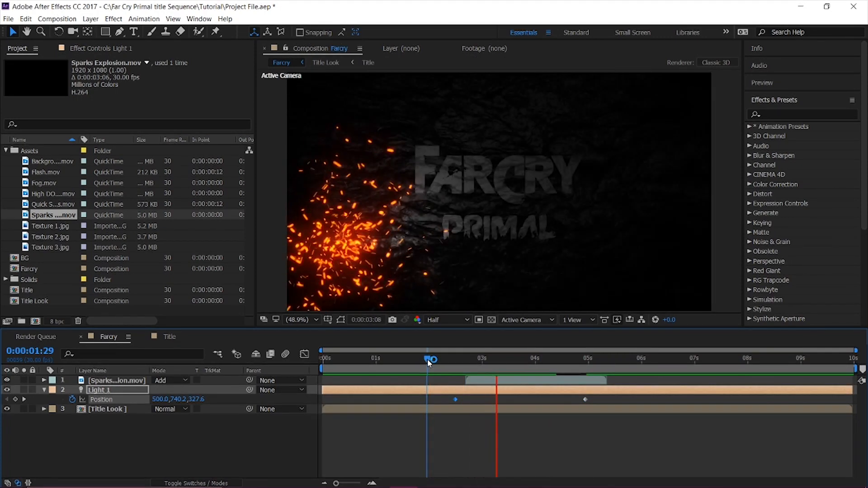
drag(427, 359, 443, 358)
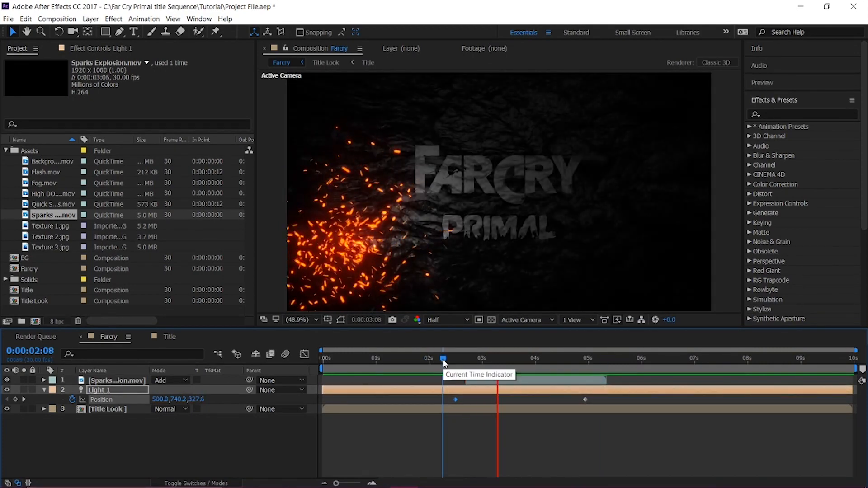
key(space)
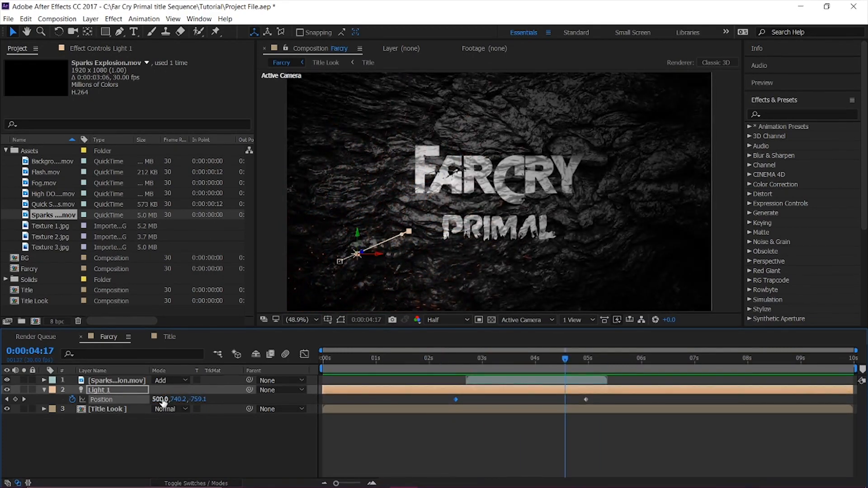
Duplicate the Sparks Explosion.mov layer, solo the upper copy, and scale it to 153, 139%.
click(139, 382)
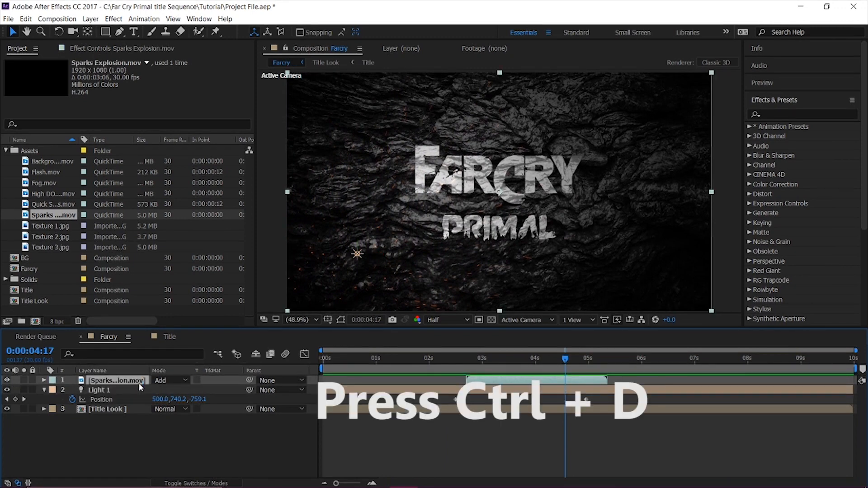
key(ctrl+d)
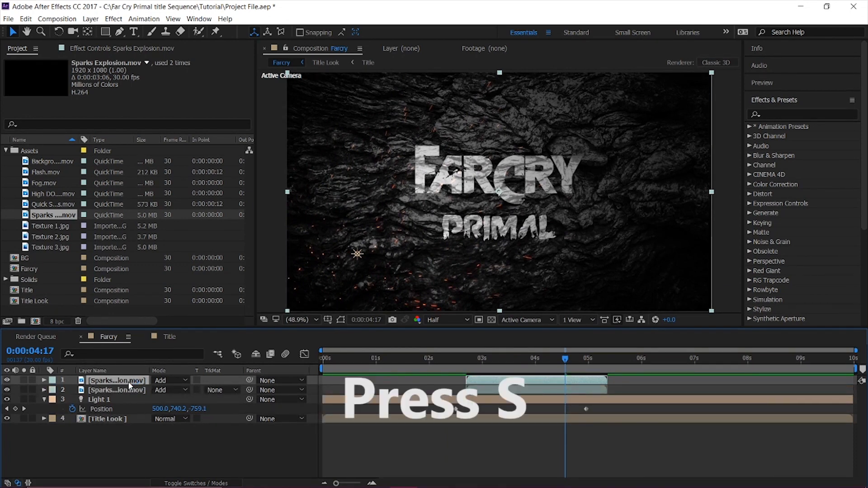
key(s)
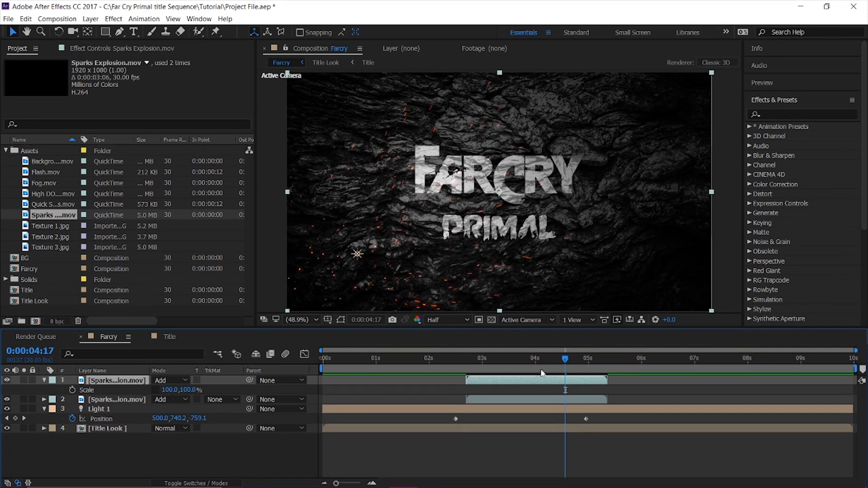
drag(535, 362, 523, 362)
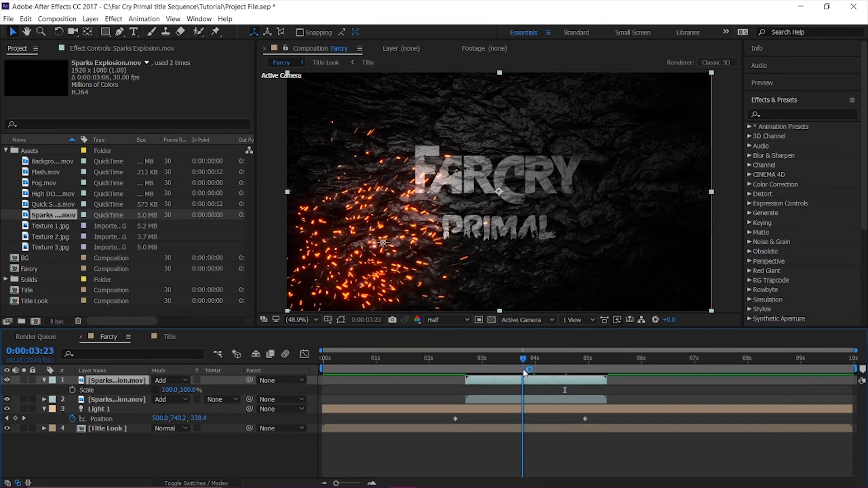
click(24, 381)
drag(175, 391, 216, 391)
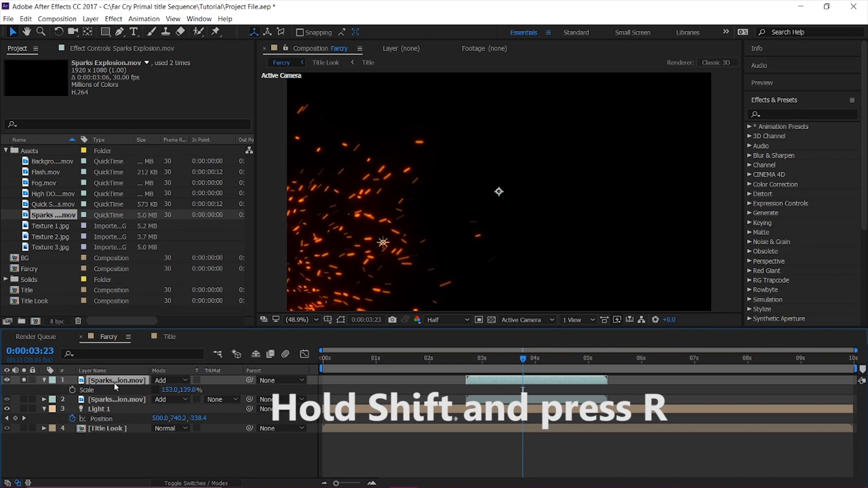
Rotate the soloed sparks copy to -80° and reposition it so its sparks rise from the frame's lower-left area.
key(shift+r)
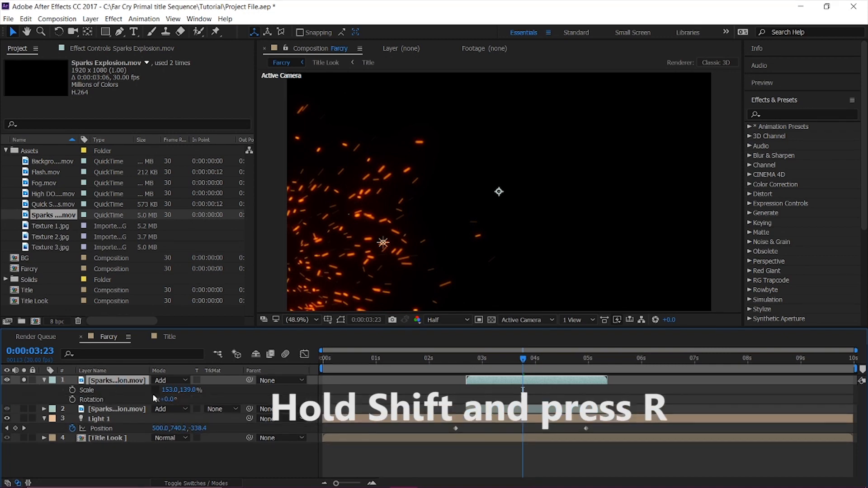
drag(175, 400, 143, 419)
drag(500, 287, 385, 253)
drag(457, 364, 524, 365)
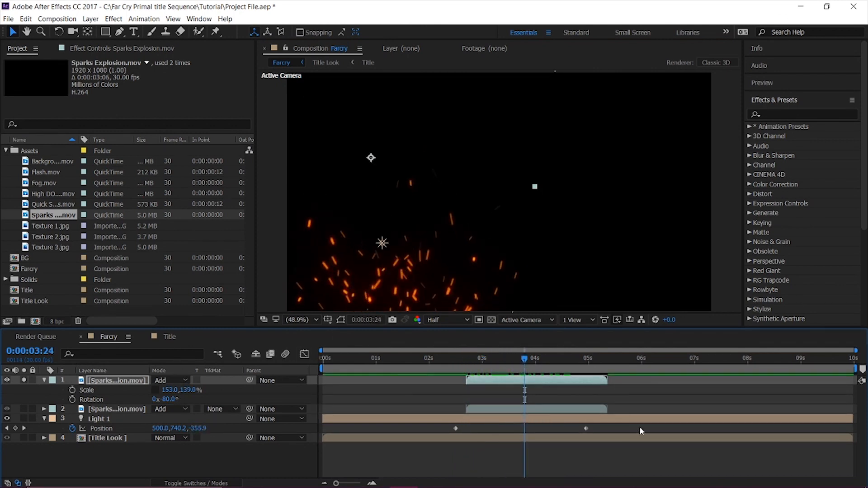
Time-stretch the upper Sparks Explosion.mov copy to a new duration of 4 seconds.
right_click(138, 384)
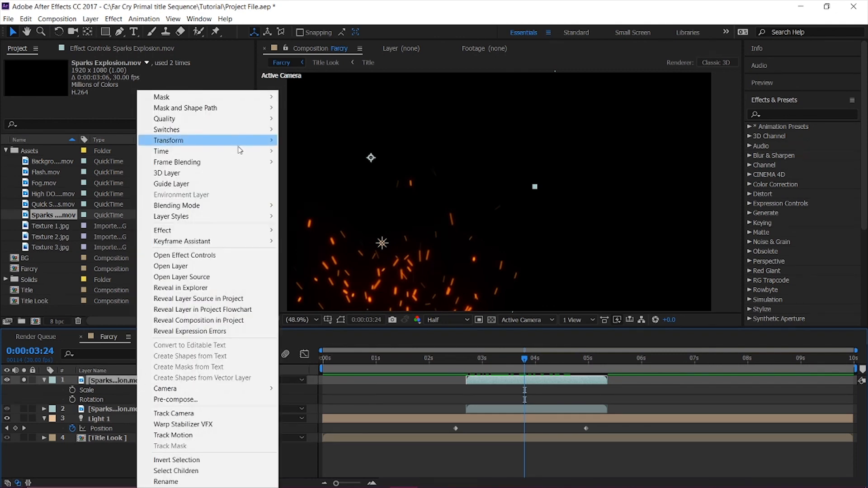
mouse_move(239, 151)
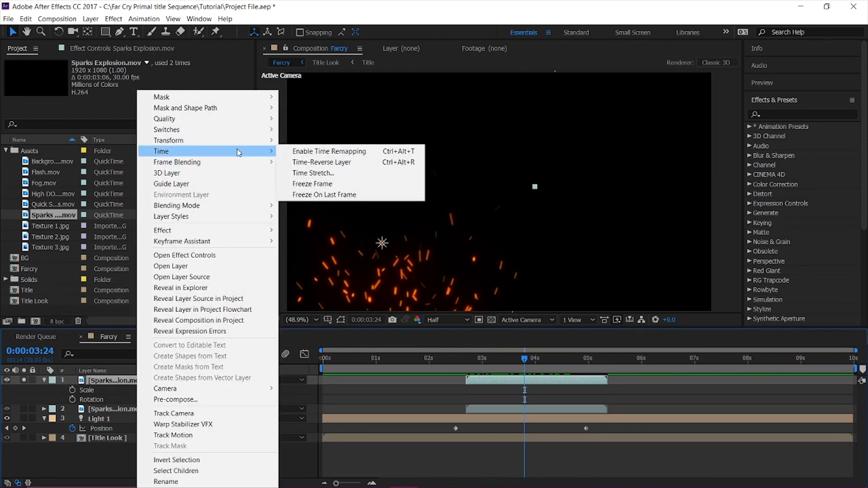
click(329, 173)
click(431, 226)
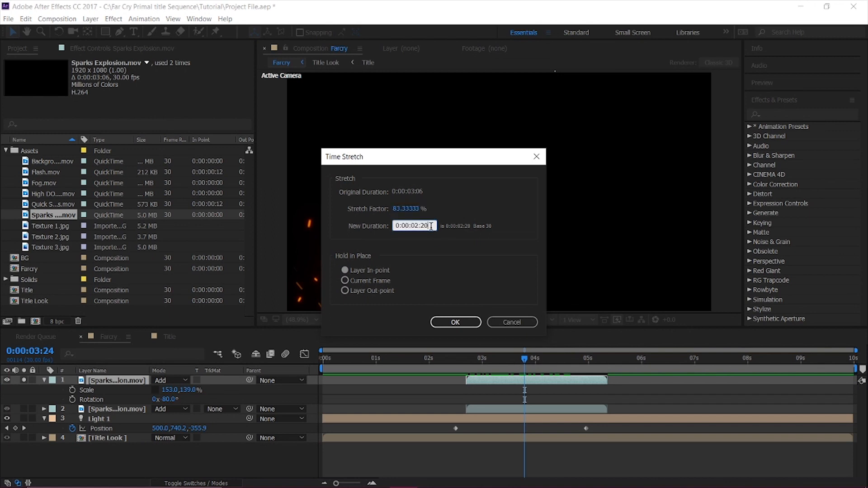
key(BackSpace)
key(BackSpace)
text(00)
key(Return)
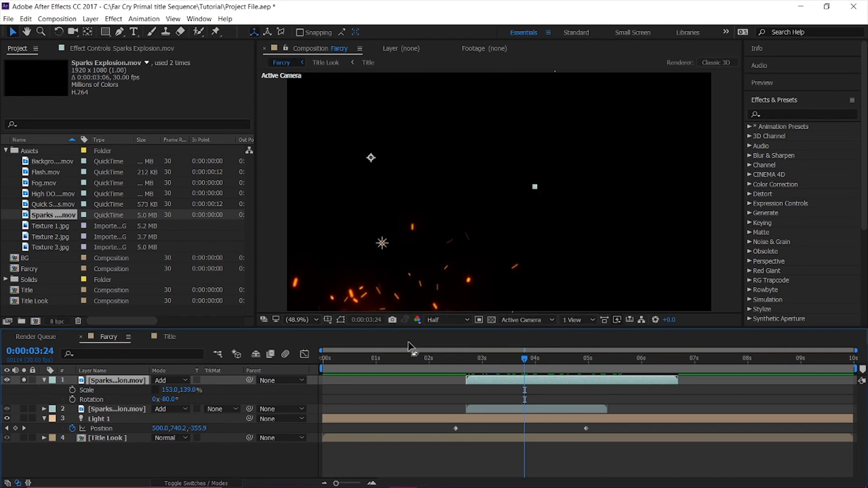
Shift the upper sparks copy to start at about 2.8 seconds, turn off its solo, and preview both spark layers together.
drag(507, 382, 511, 384)
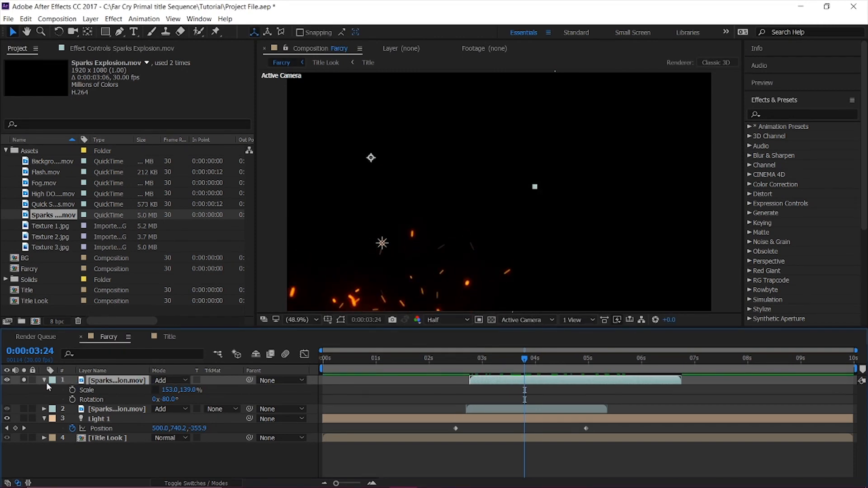
click(24, 381)
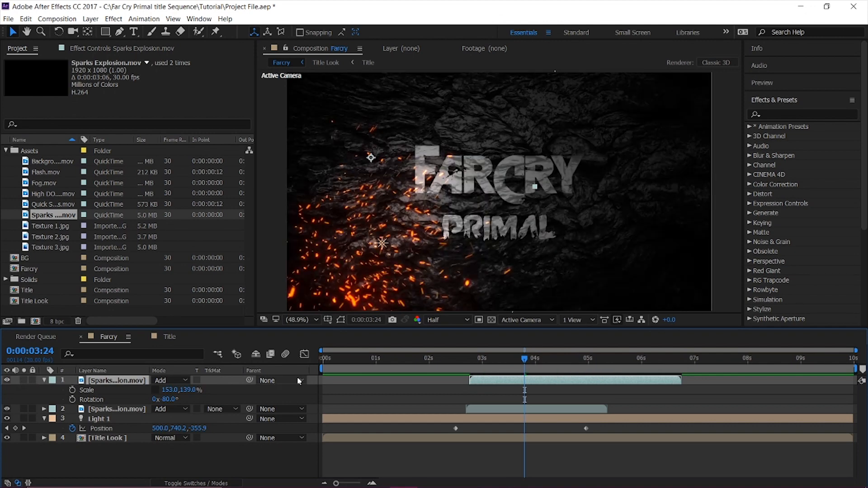
click(439, 366)
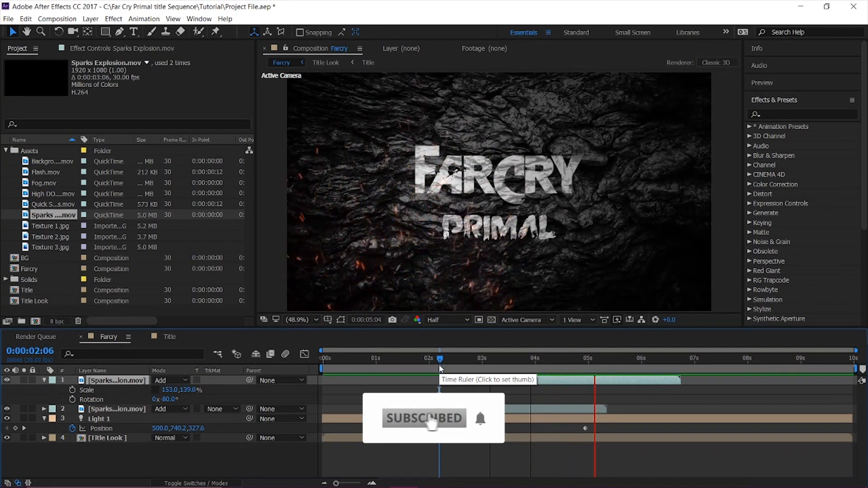
key(space)
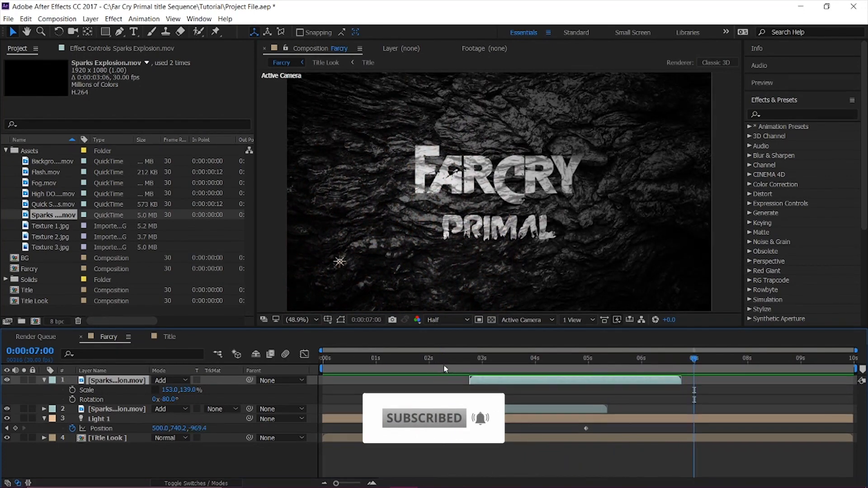
click(449, 364)
key(space)
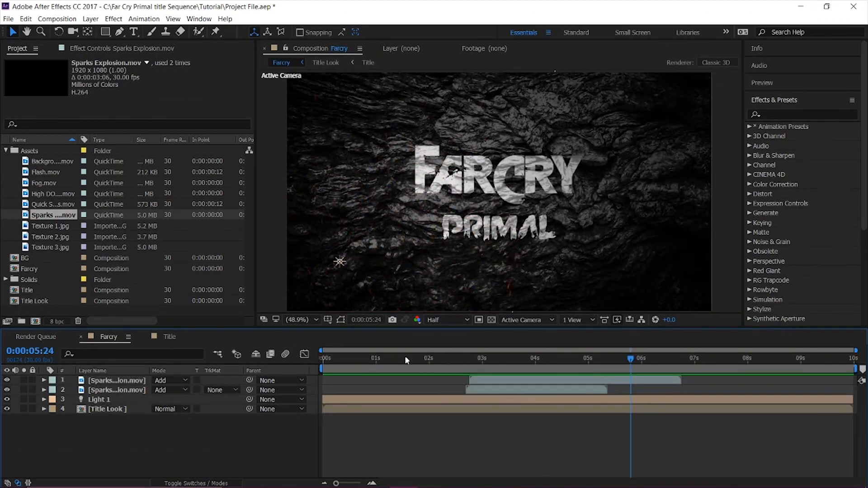
drag(405, 360, 578, 359)
Place High DOP particles.mov above the spark layers in the Farcry composition and set its blending mode to Add.
click(55, 206)
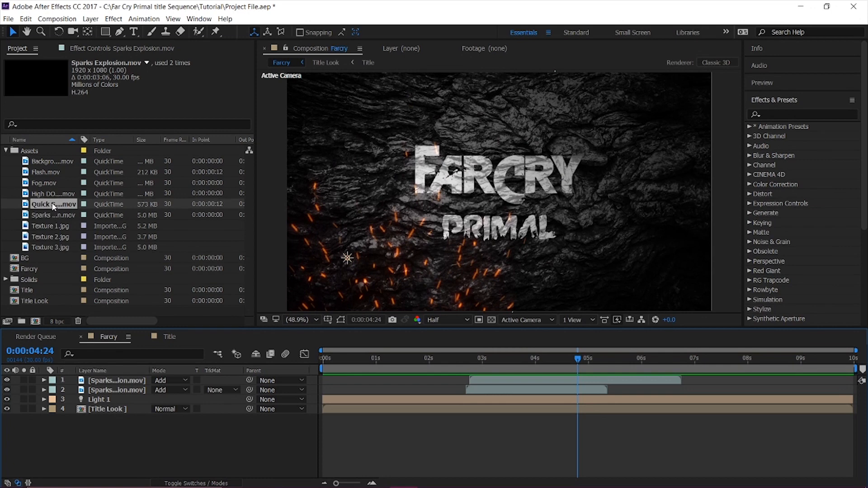
drag(52, 194, 173, 382)
click(166, 378)
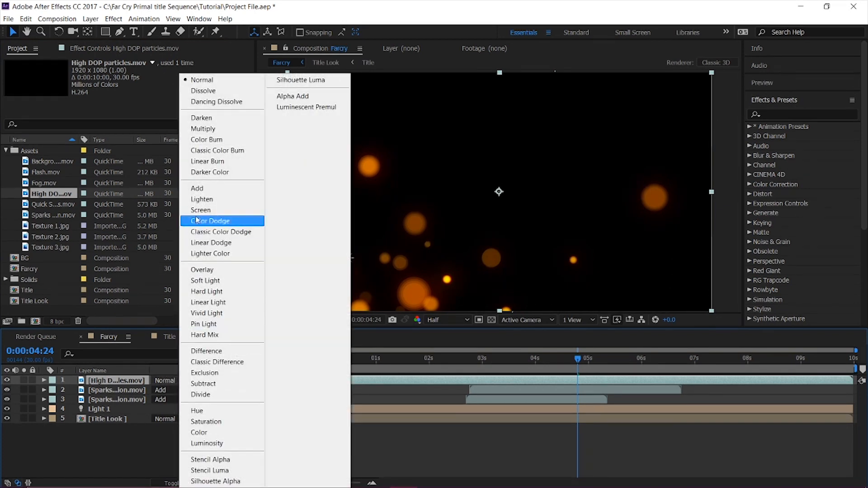
click(203, 189)
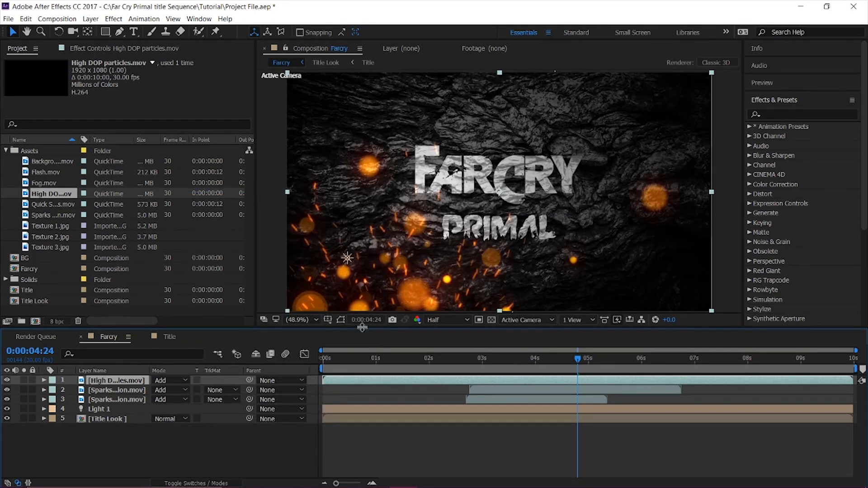
Move the High DOP particles.mov layer to start at about 2.8 seconds and preview the composition.
drag(383, 387, 492, 387)
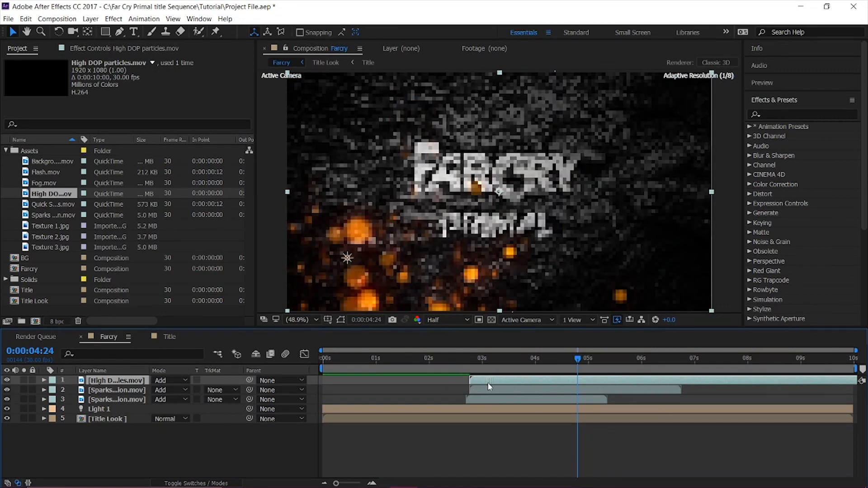
click(411, 363)
key(space)
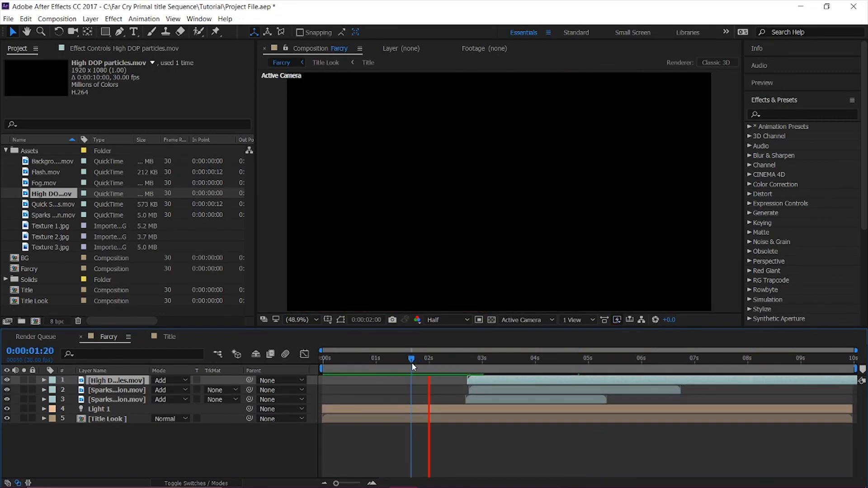
Nudge the High DOP particles.mov layer to start at about 2.9 seconds and preview the composition.
key(space)
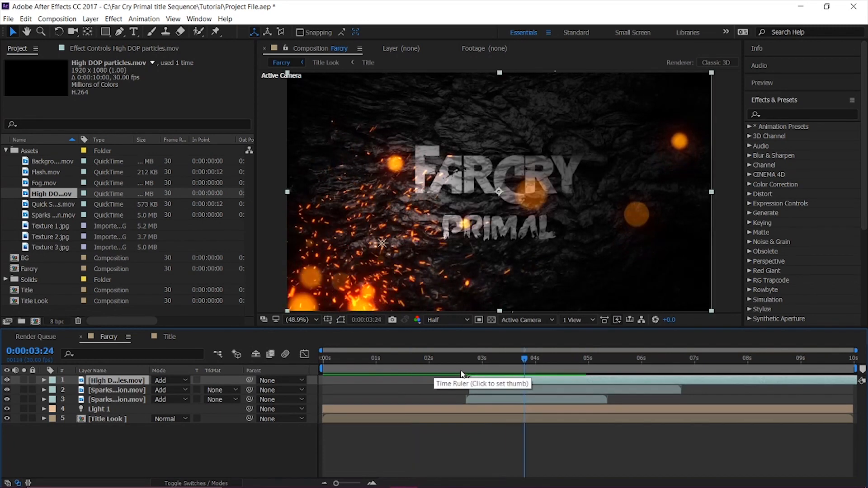
drag(486, 380, 492, 382)
click(441, 358)
key(space)
key(space)
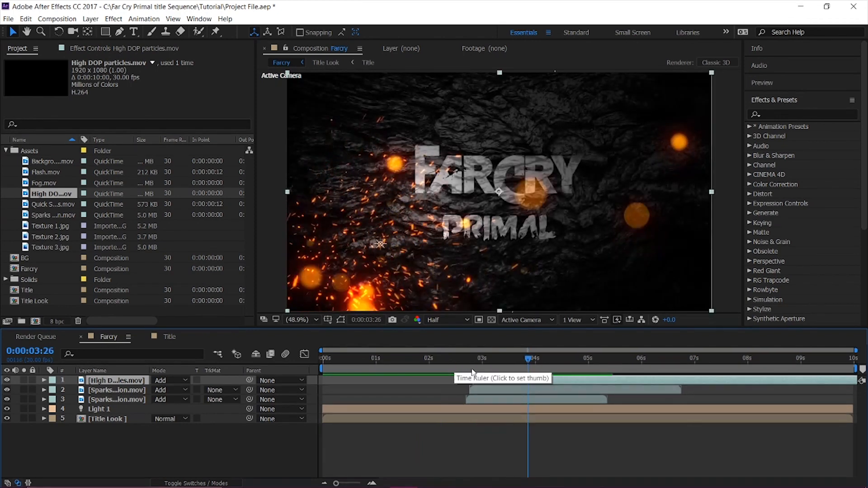
drag(478, 382, 481, 383)
click(452, 368)
key(space)
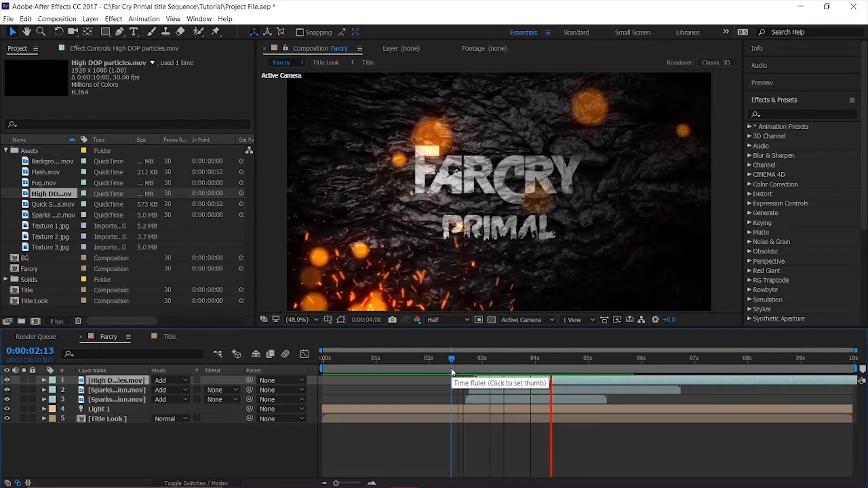
key(space)
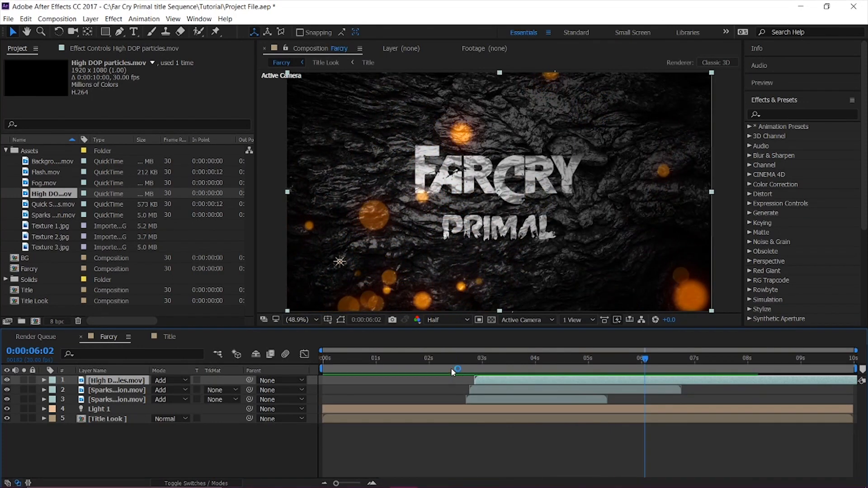
Place Background particles Low DOF.mov at the top of the Farcry layer stack and set its blending mode to Add.
click(53, 205)
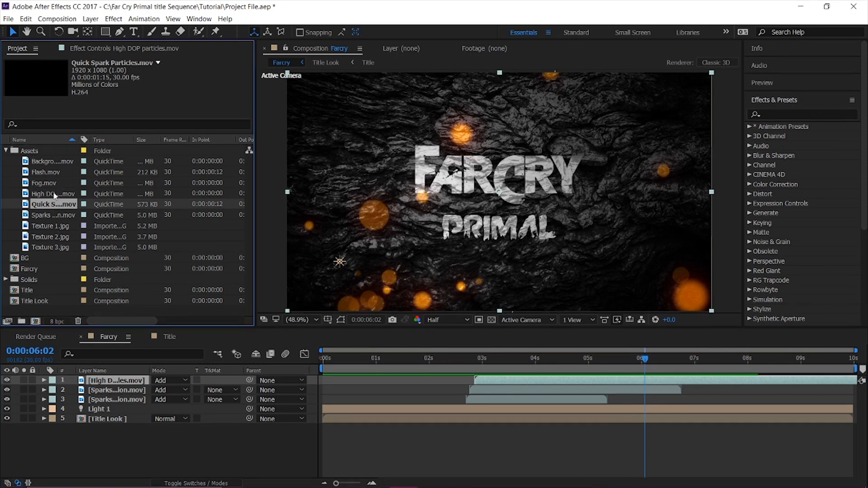
drag(52, 161, 117, 371)
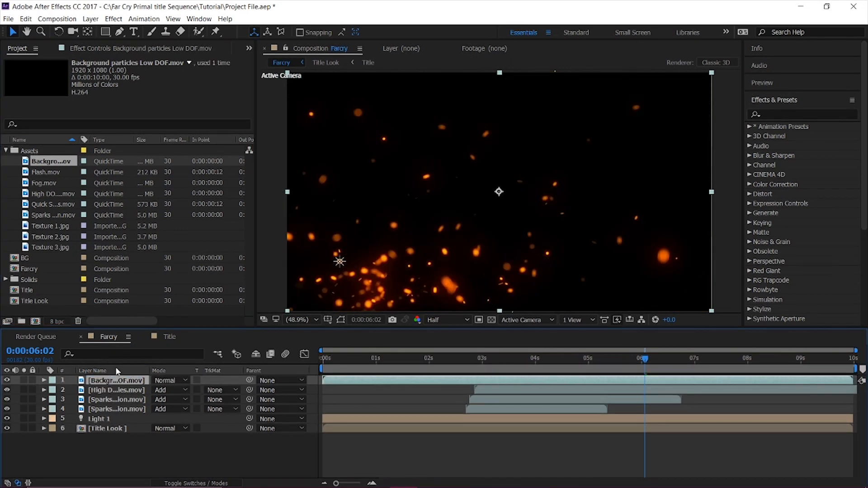
click(168, 380)
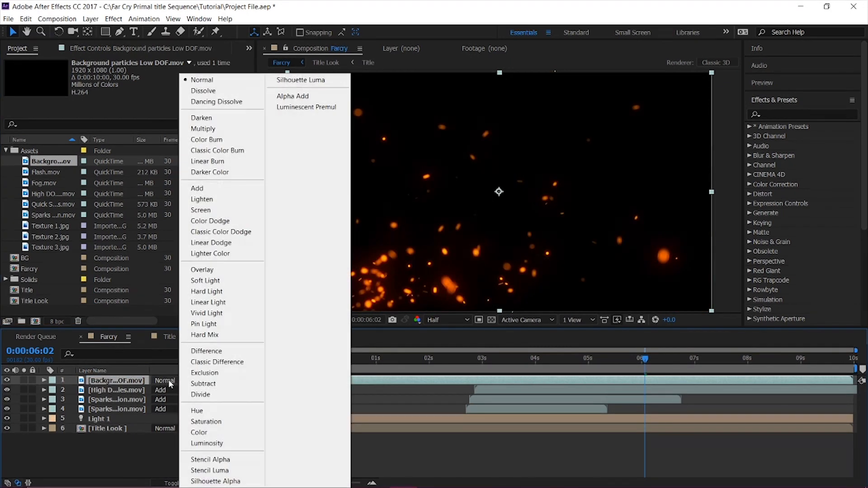
click(206, 190)
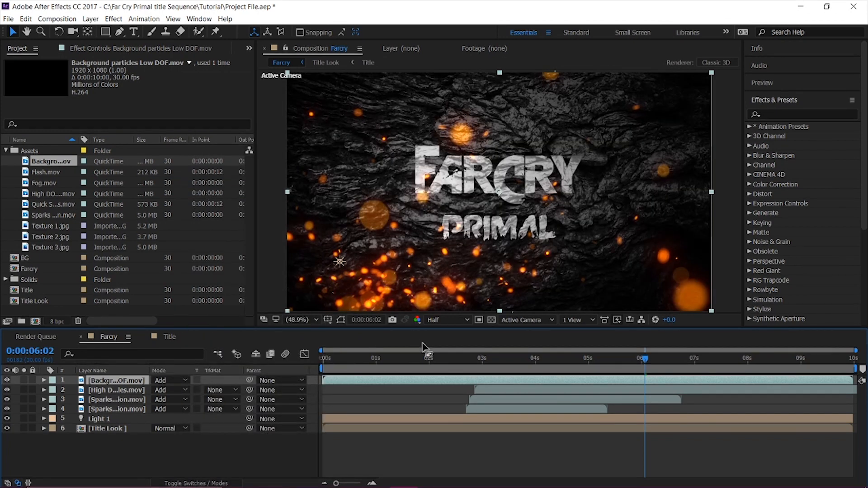
Move the Background particles Low DOF.mov layer to start at about 2.8 seconds, preview it, and briefly view it soloed.
drag(498, 383, 645, 392)
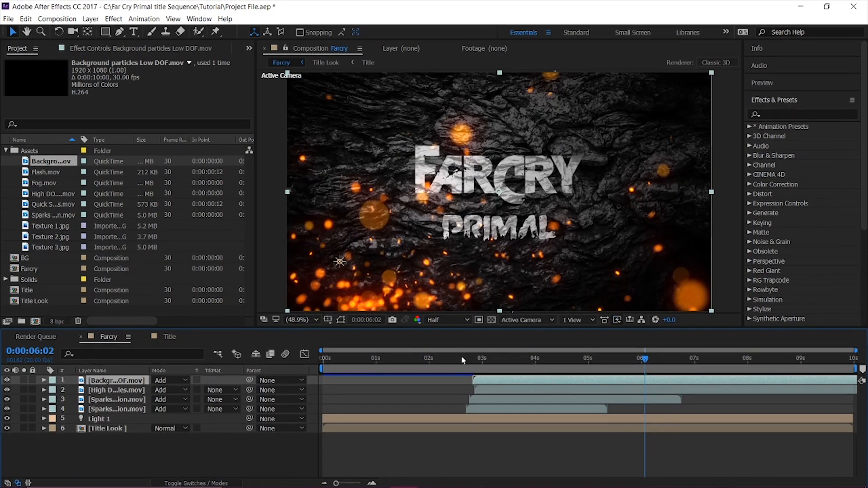
click(461, 357)
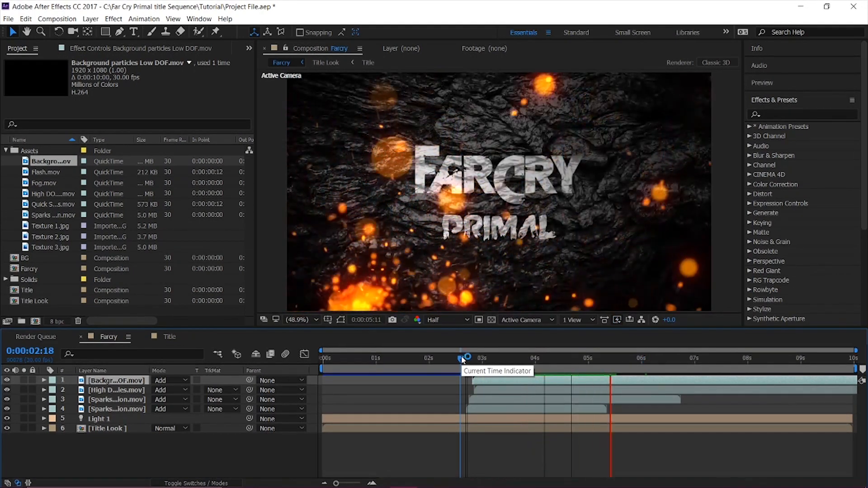
key(space)
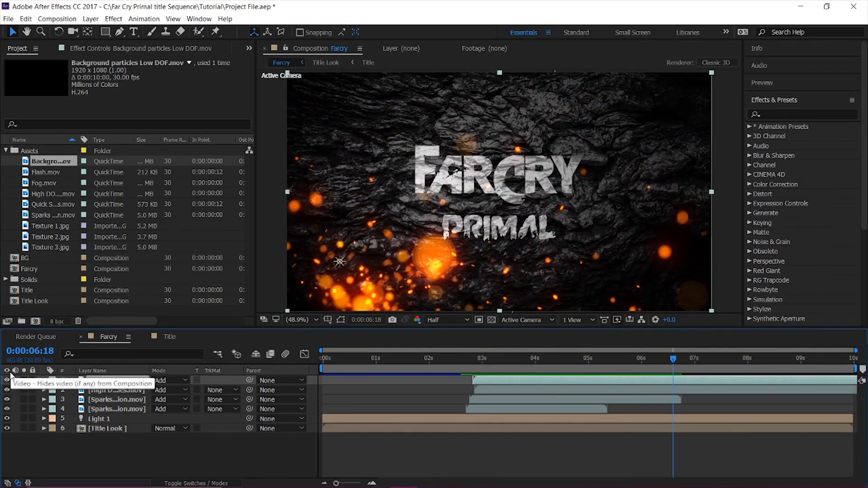
click(23, 382)
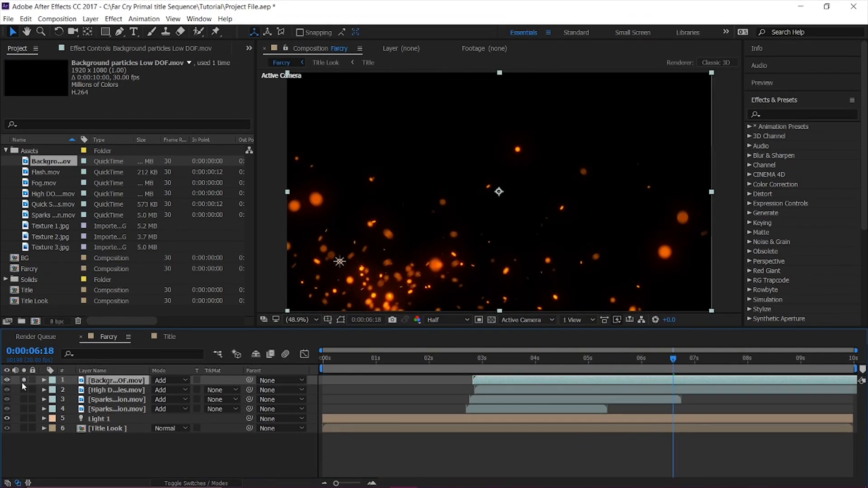
click(23, 383)
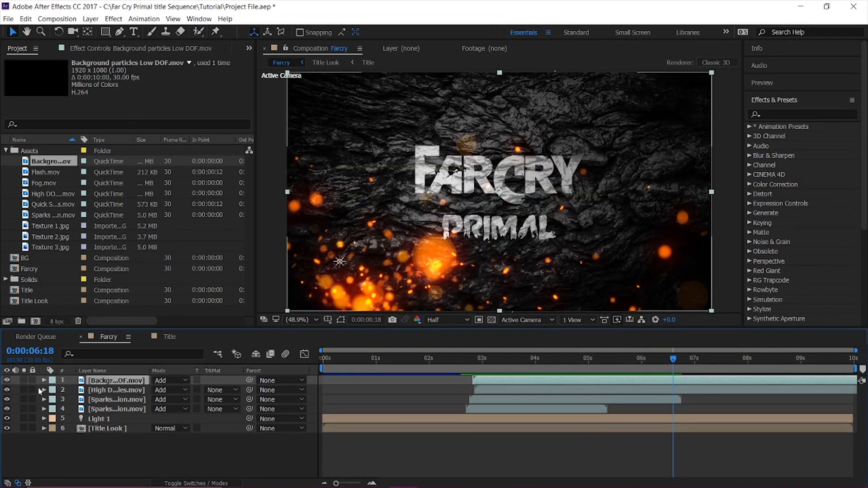
Apply Gaussian Blur to the High DOP particles.mov layer with a Blurriness of 45.
click(130, 391)
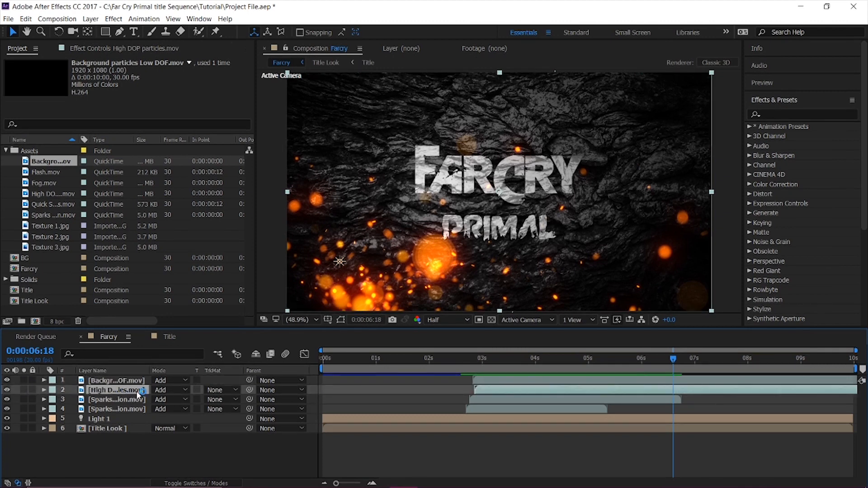
click(767, 114)
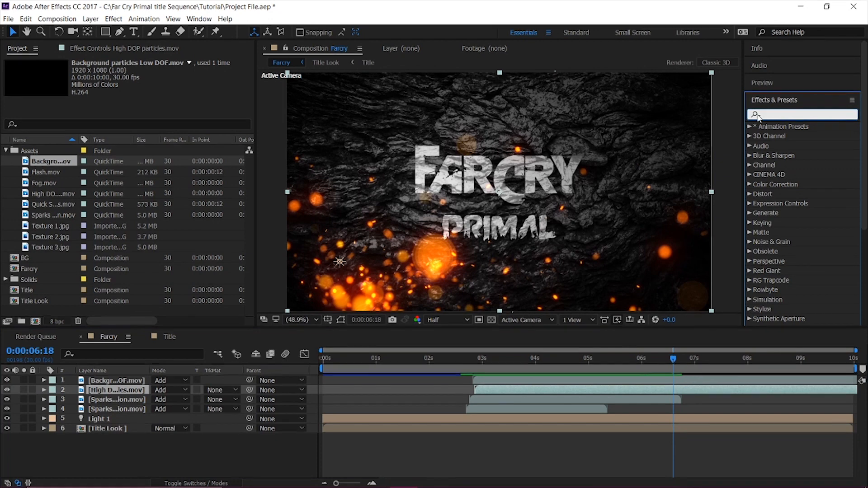
text(gu)
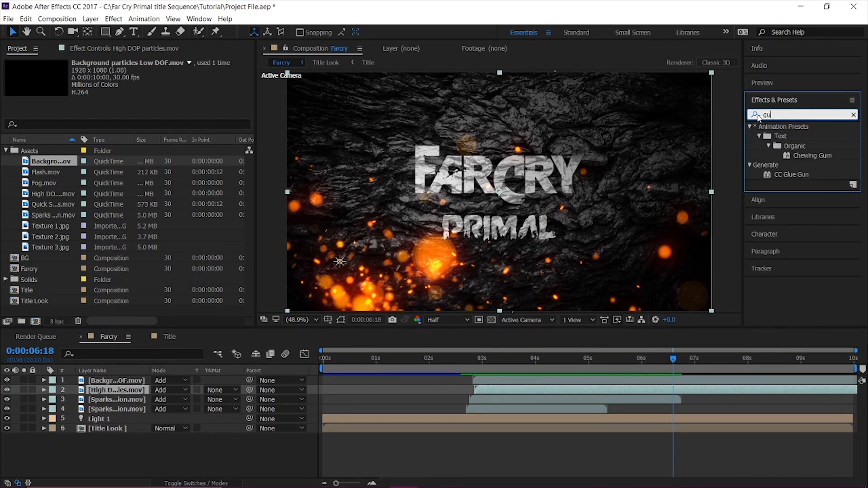
text(gau)
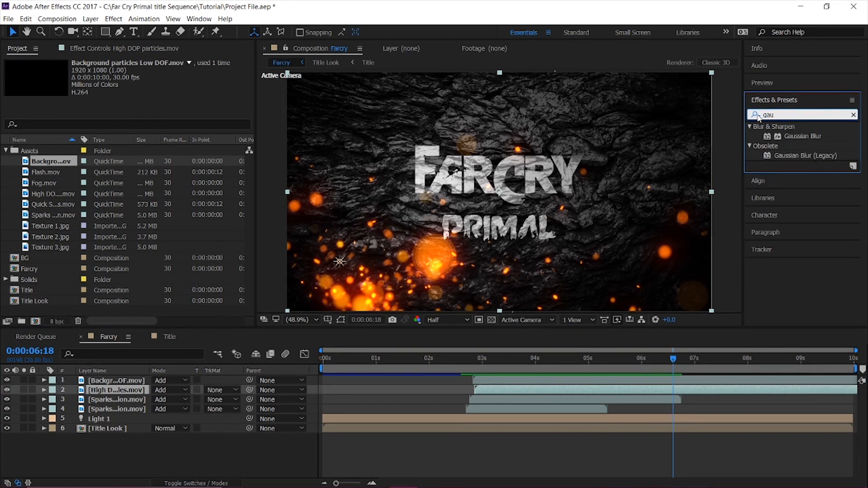
double_click(779, 136)
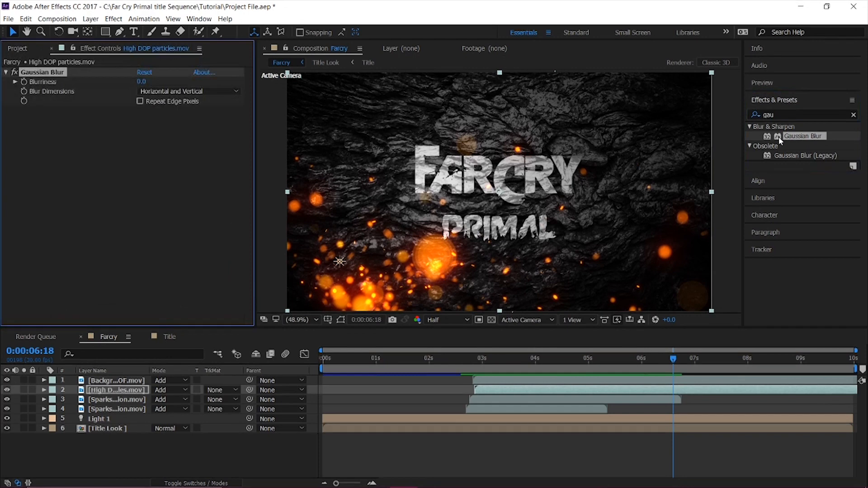
click(142, 81)
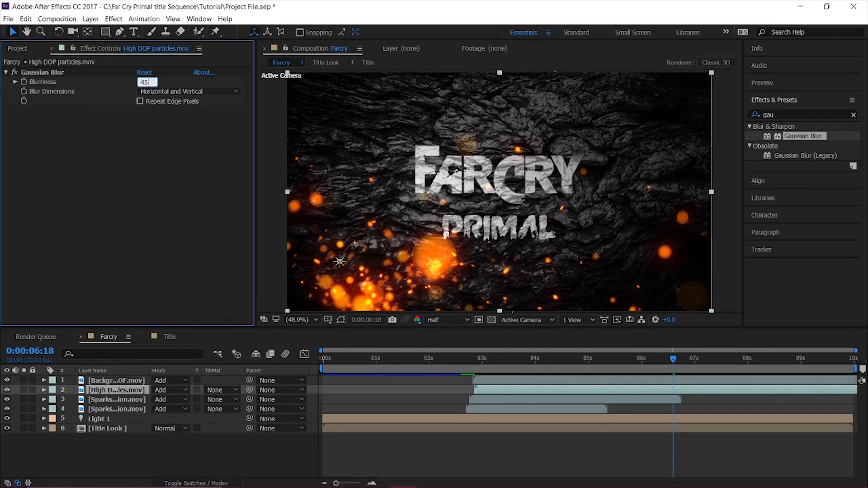
key(Return)
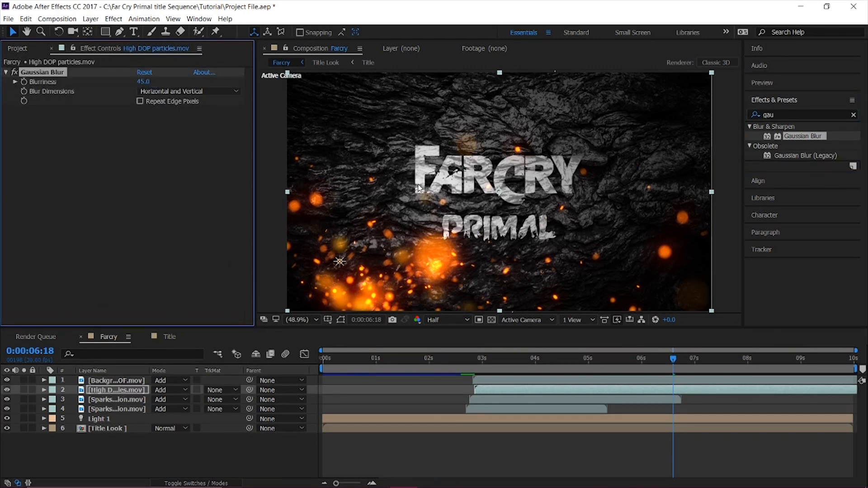
Save the project and preview the composition with the blurred particles from about 2.5 seconds.
key(ctrl+s)
click(455, 364)
key(space)
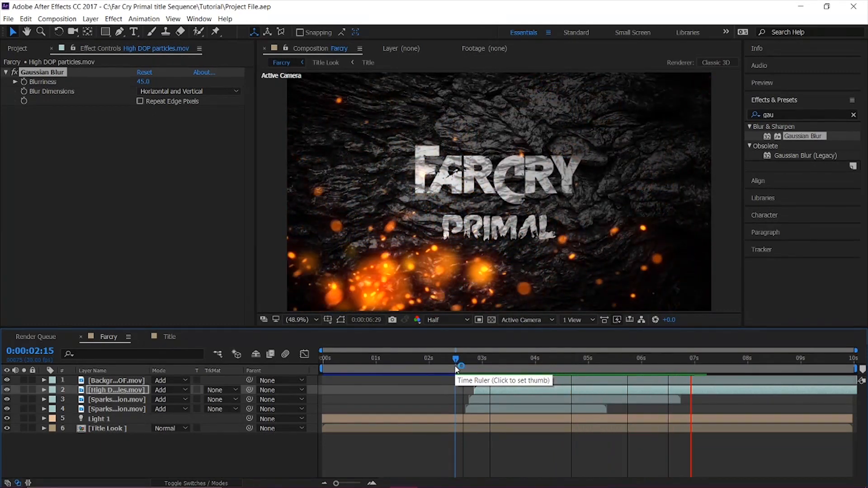
key(space)
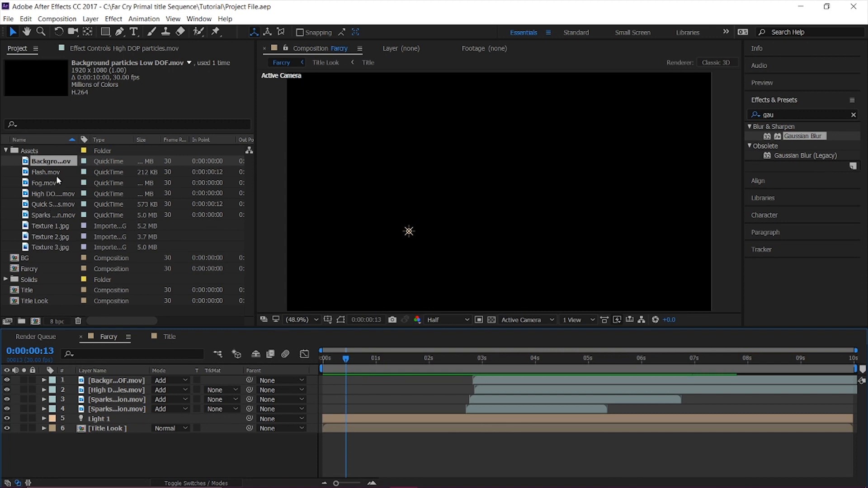
Place Fog.mov at the top of the Farcry layer stack and set its blending mode to Screen.
drag(56, 182, 146, 379)
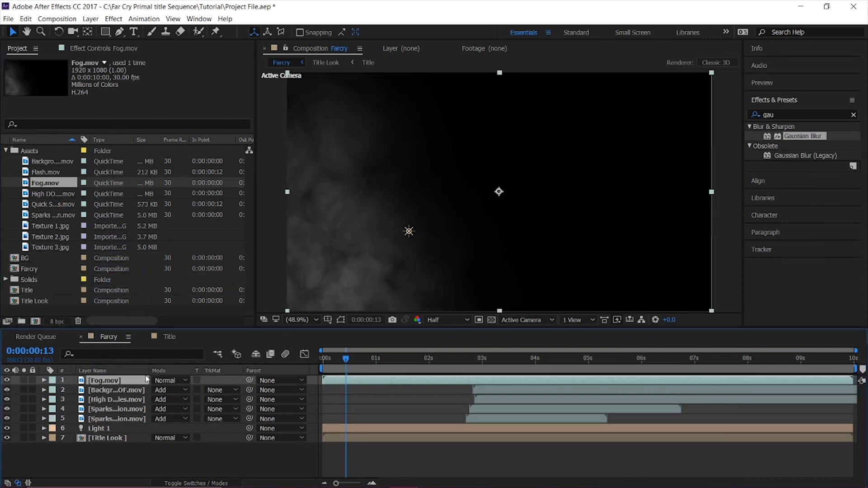
click(168, 381)
click(194, 208)
Shift the Fog.mov layer to start at 0:00:02:29, previewing the composition to check its timing.
drag(397, 386, 548, 376)
click(455, 367)
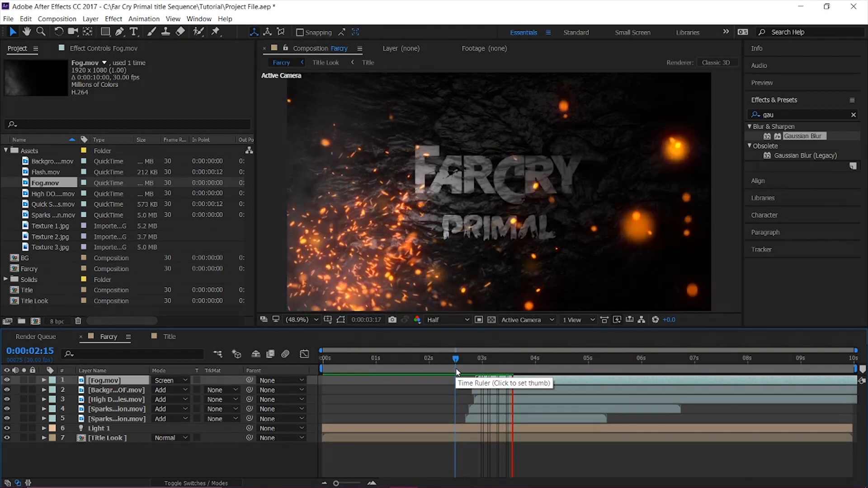
key(space)
click(452, 362)
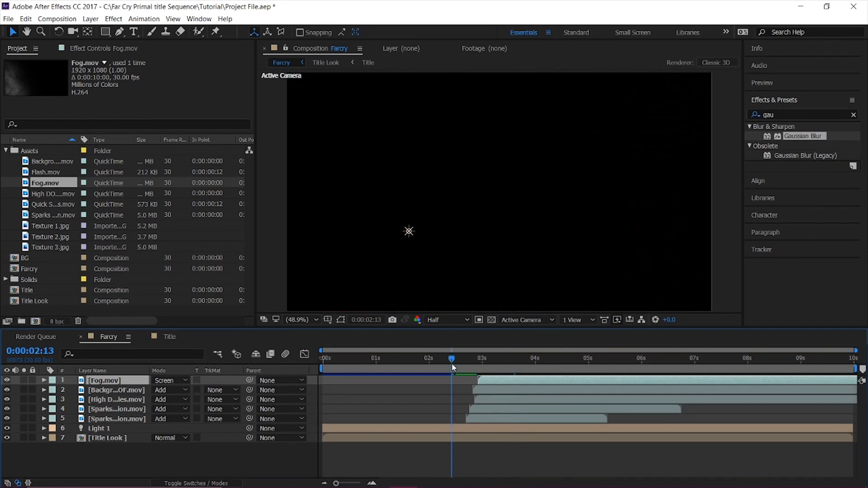
key(space)
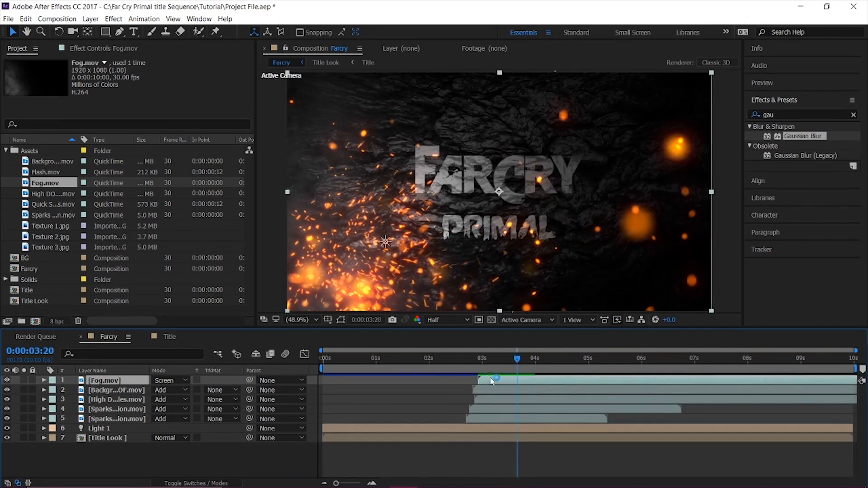
click(456, 371)
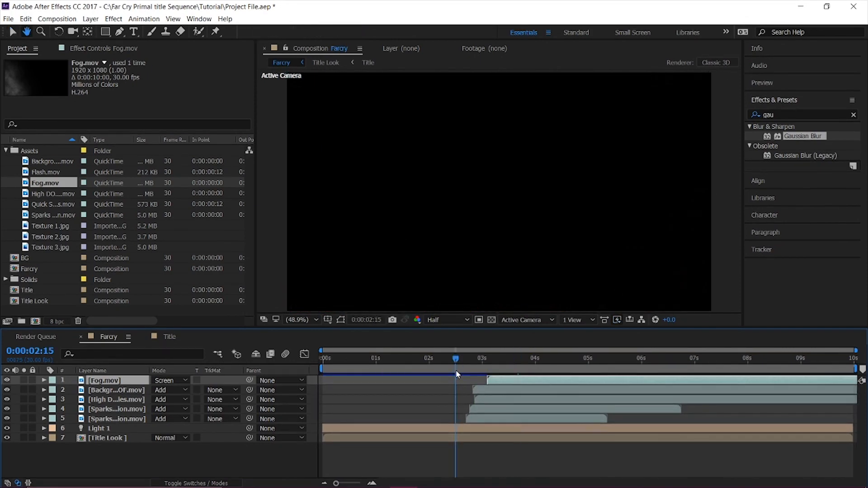
key(space)
key(space)
drag(491, 381, 485, 382)
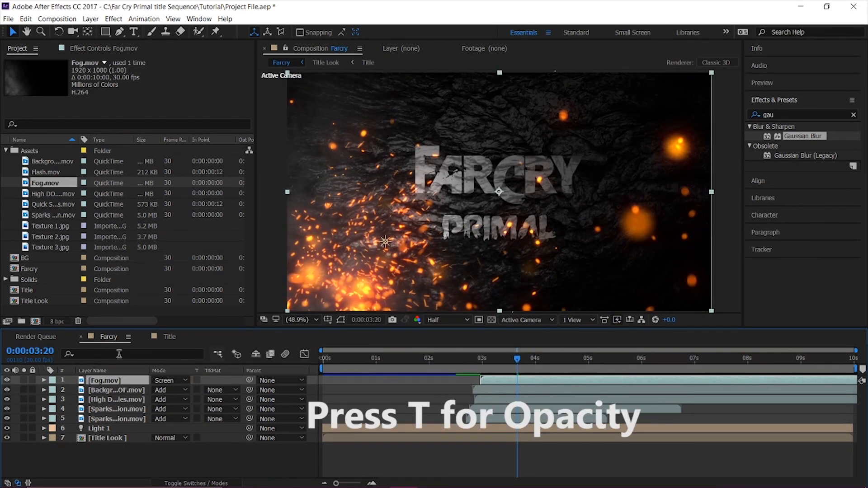
Keyframe the Fog.mov opacity from 0% at 0:00:02:29 to 100% at 0:00:03:20 and preview the fade-in.
key(t)
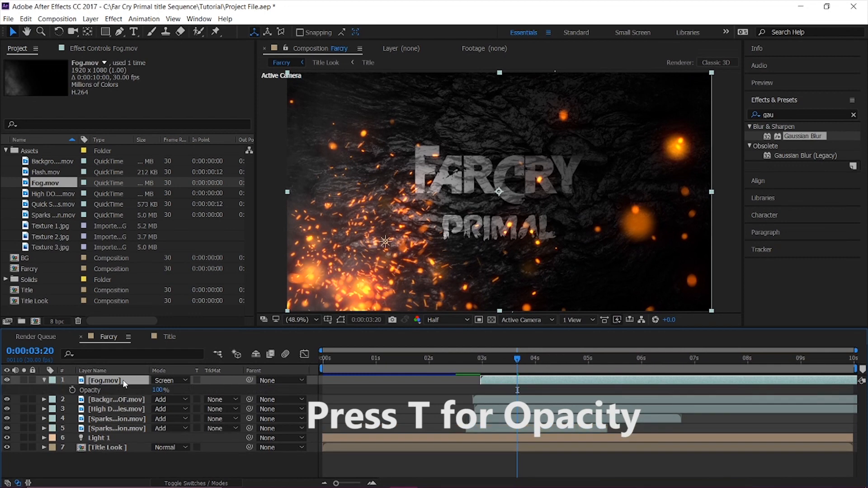
click(72, 391)
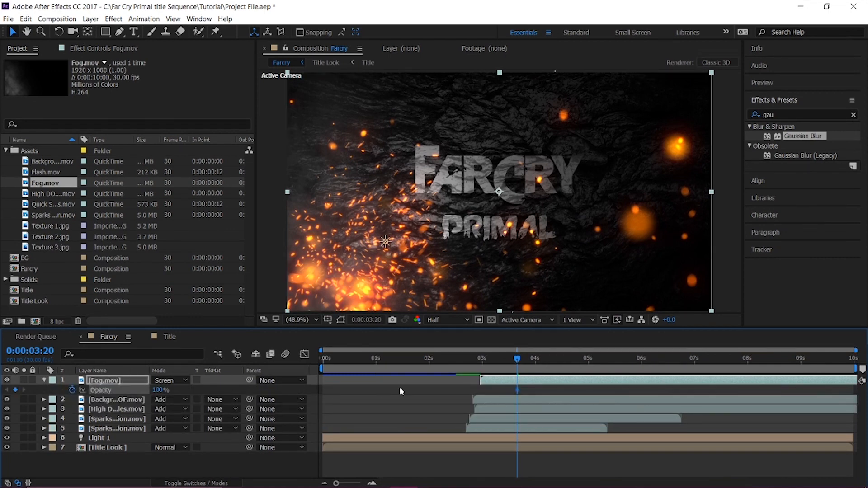
drag(516, 359, 482, 366)
click(160, 390)
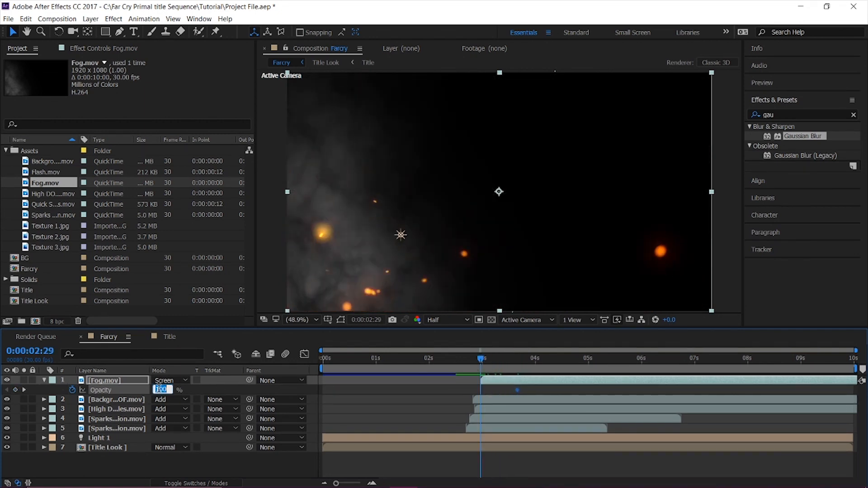
key(Return)
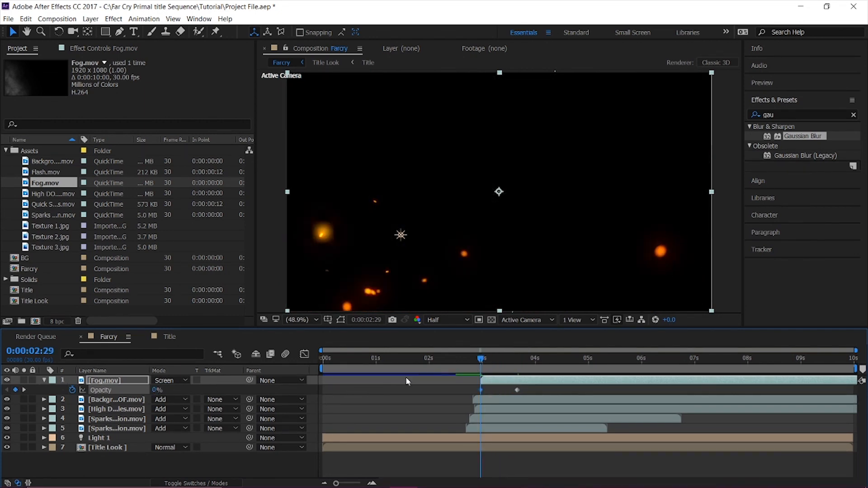
click(464, 364)
key(space)
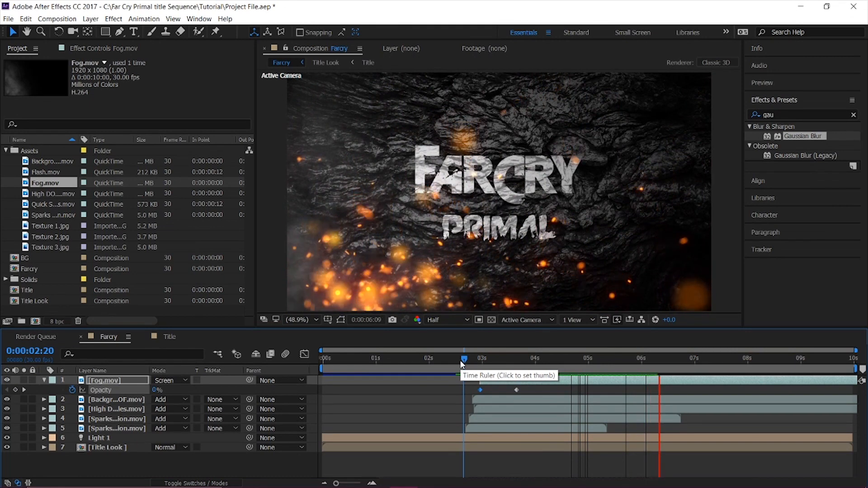
key(space)
Duplicate the Fog.mov layer in the Farcry composition.
click(110, 382)
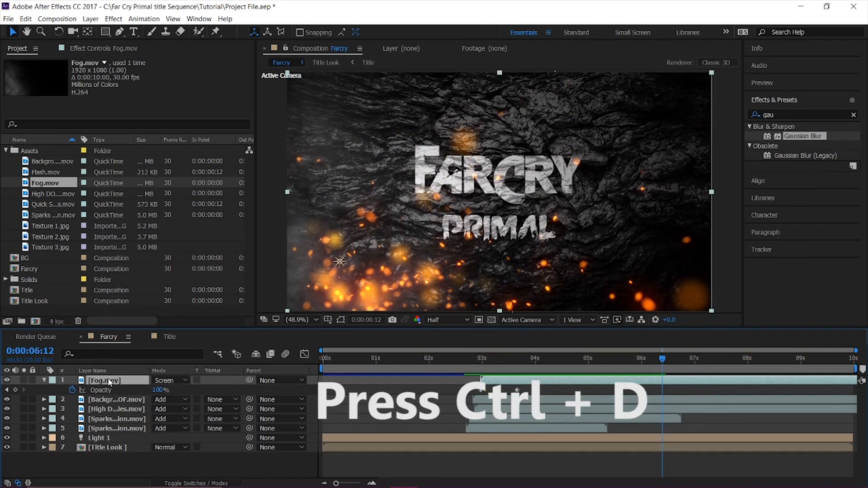
key(ctrl+d)
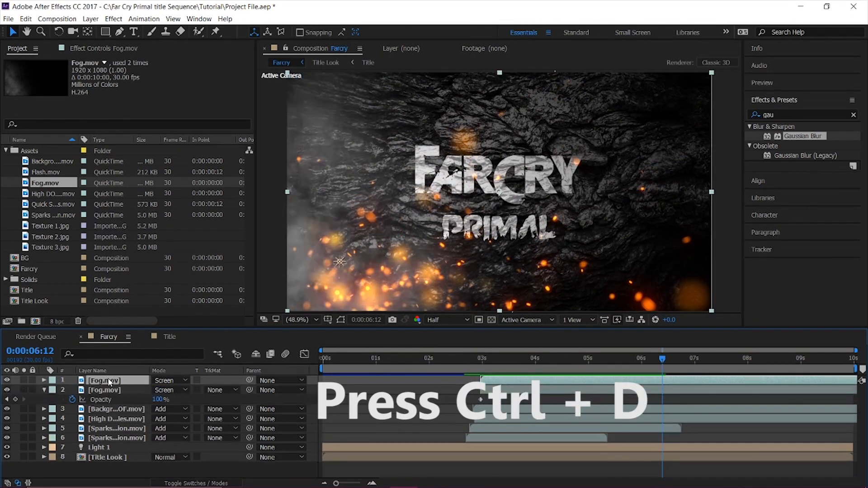
Flip the duplicated Fog.mov layer horizontally and vertically.
right_click(109, 382)
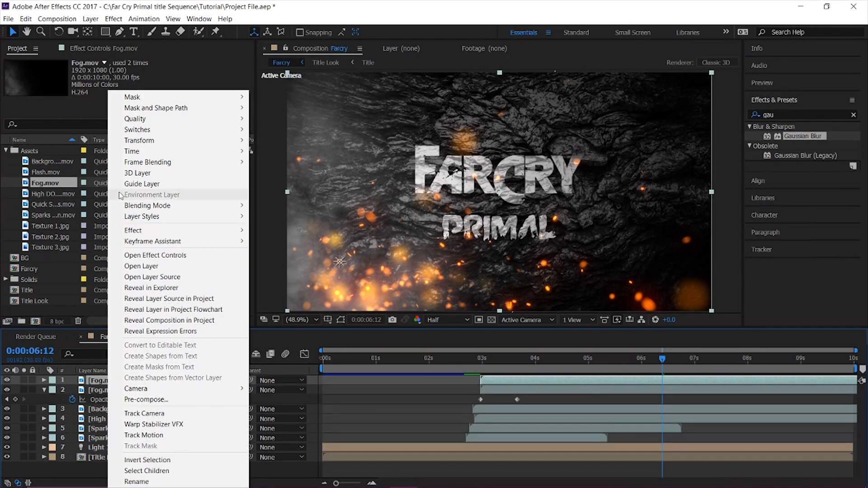
mouse_move(149, 140)
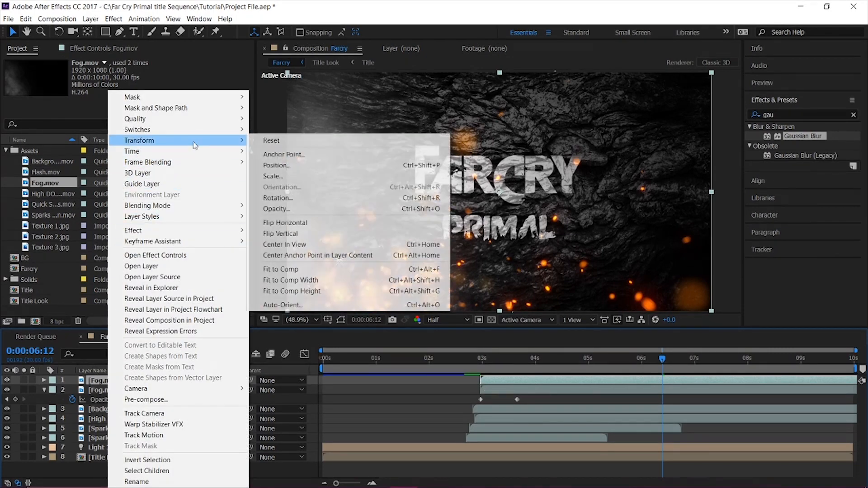
click(314, 224)
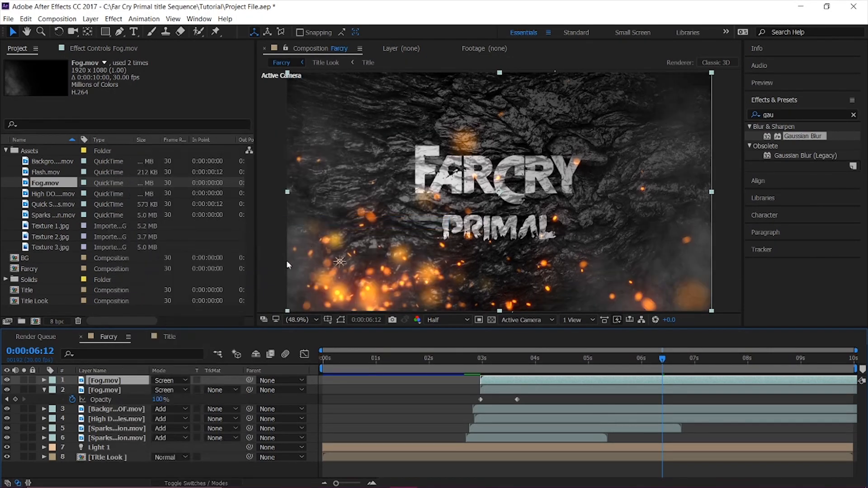
right_click(126, 383)
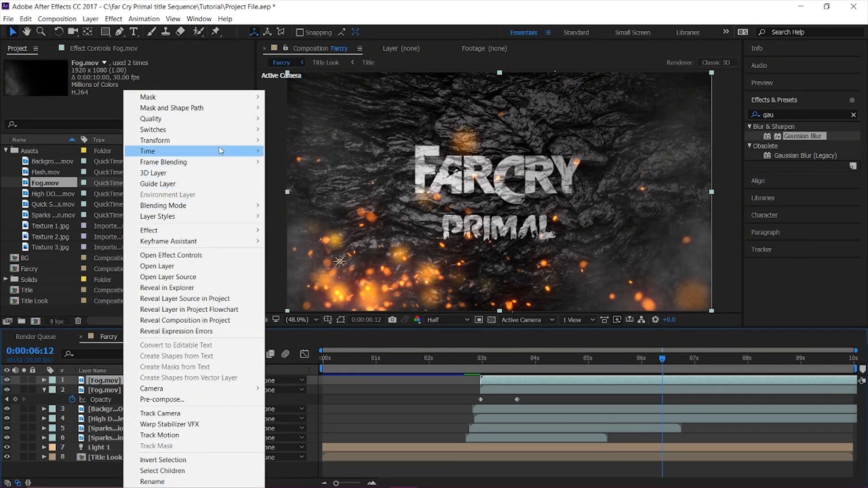
mouse_move(221, 146)
click(328, 234)
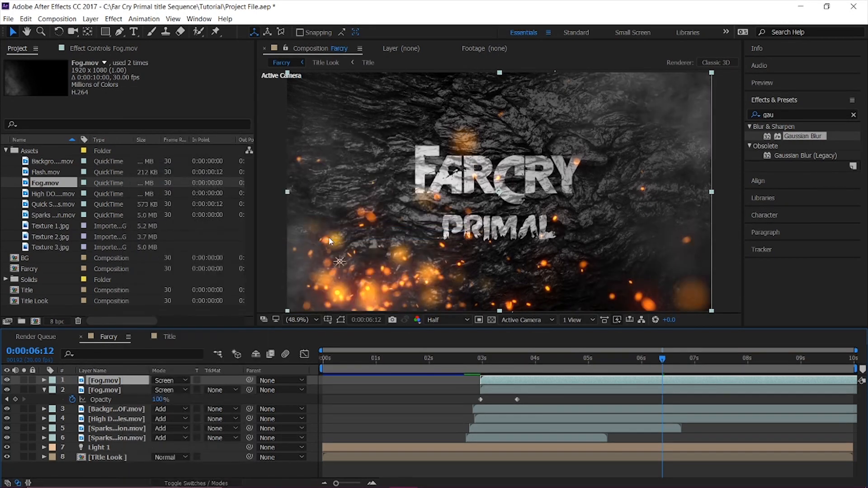
Set the duplicated Fog.mov layer's opacity keyframe at 0:00:03:20 to 50% and preview the fade-in.
key(t)
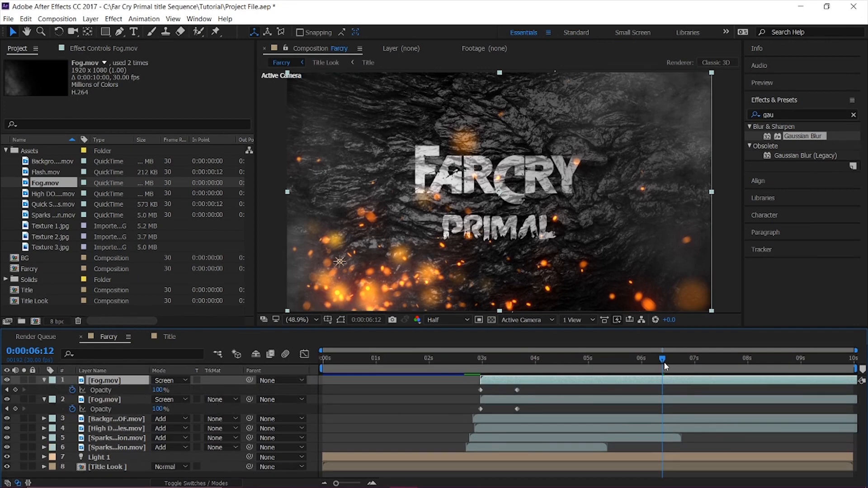
drag(664, 366, 517, 380)
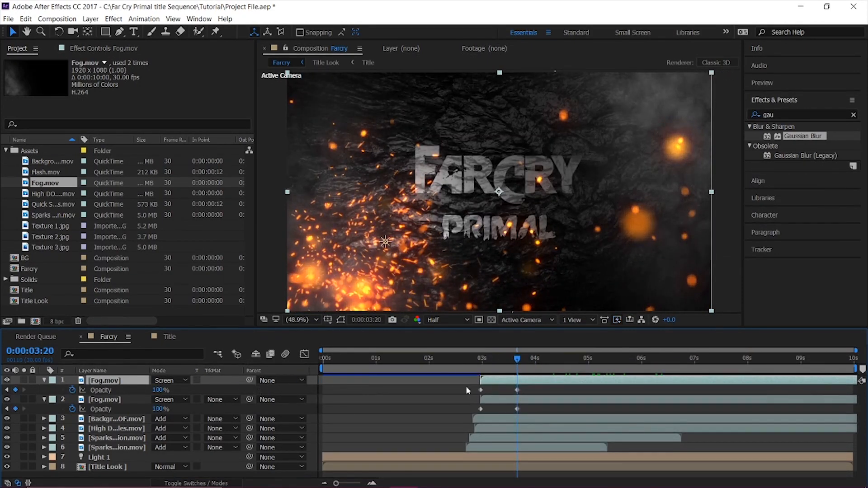
drag(354, 484, 370, 484)
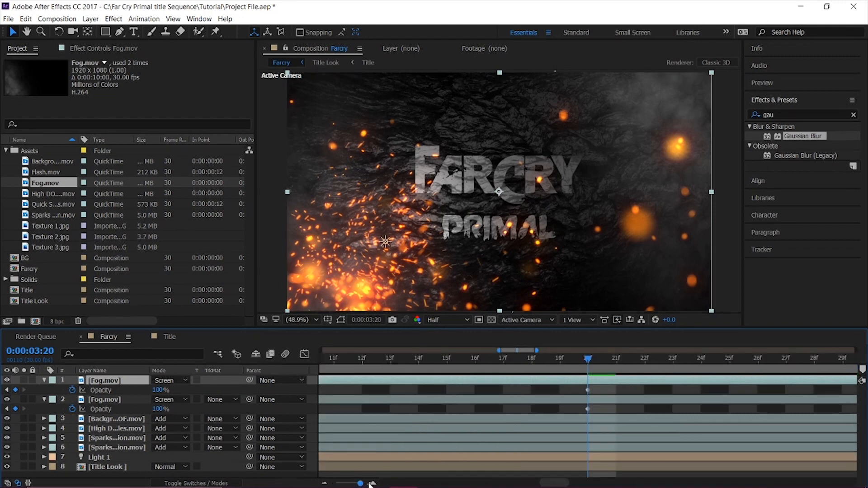
click(159, 390)
key(Return)
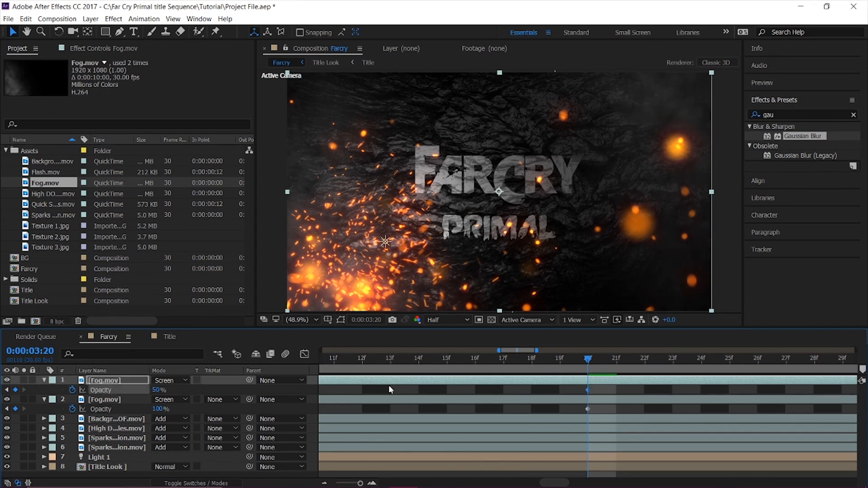
drag(364, 482, 292, 479)
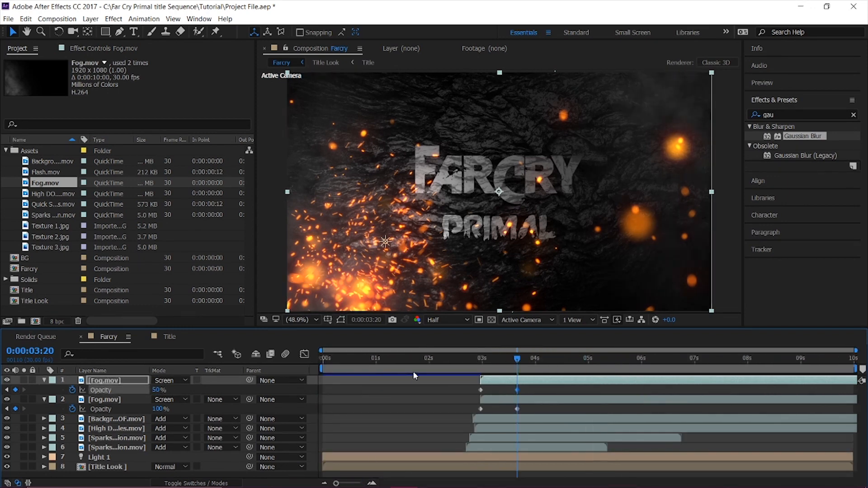
drag(464, 356, 445, 370)
key(space)
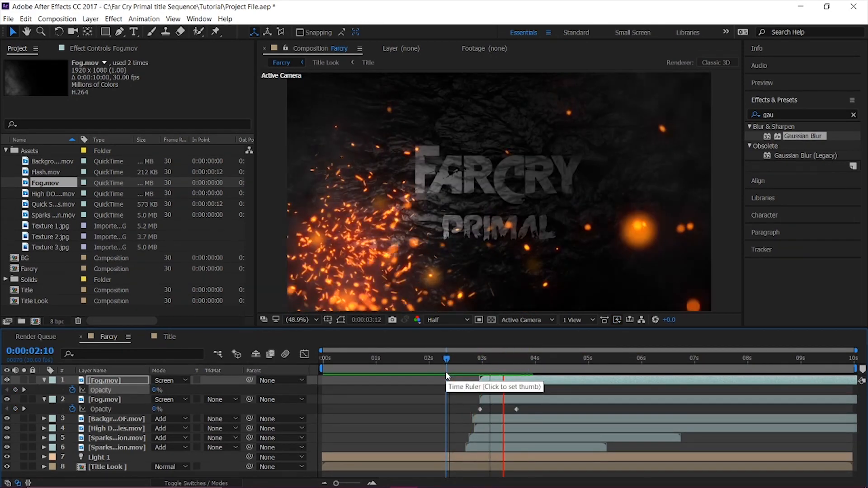
key(space)
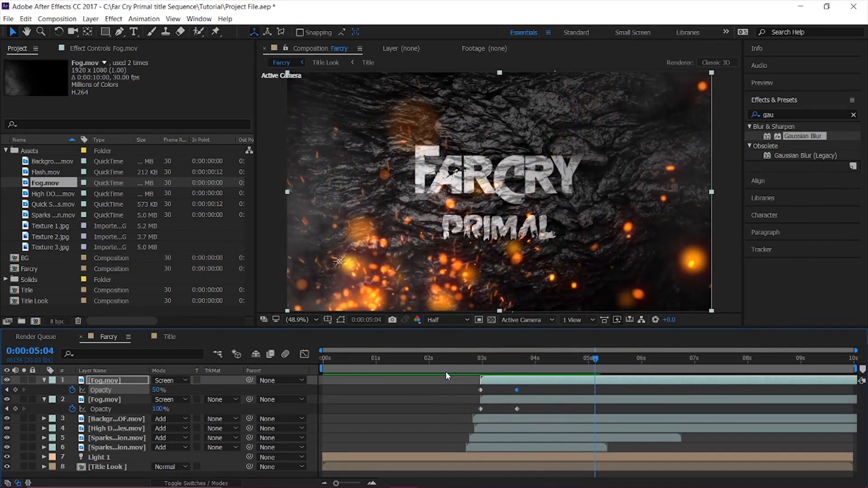
Add Flash.mov and Quick Spark Particles.mov above the fog layers, starting at 0:00:00:00, and preview them.
click(45, 394)
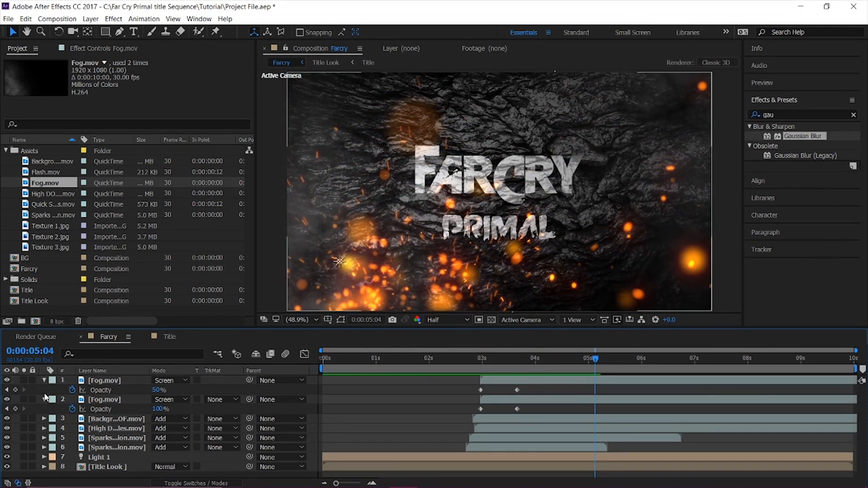
click(44, 400)
click(43, 380)
click(350, 363)
drag(350, 363, 289, 370)
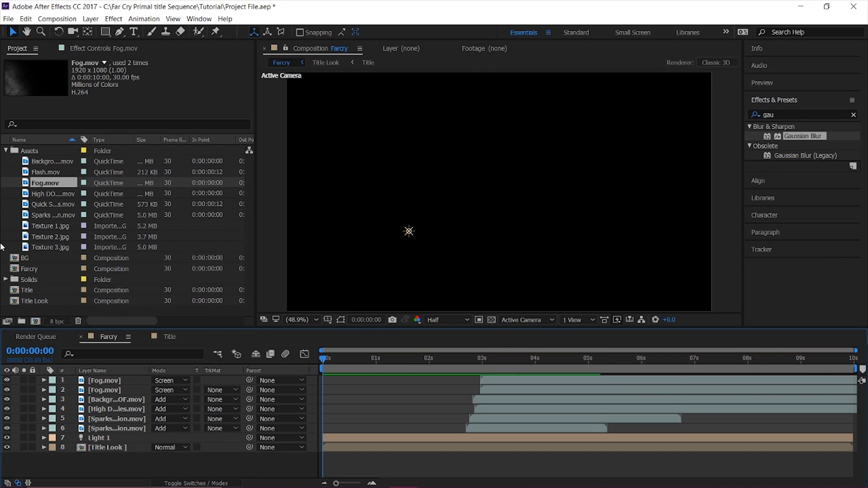
drag(59, 173, 129, 382)
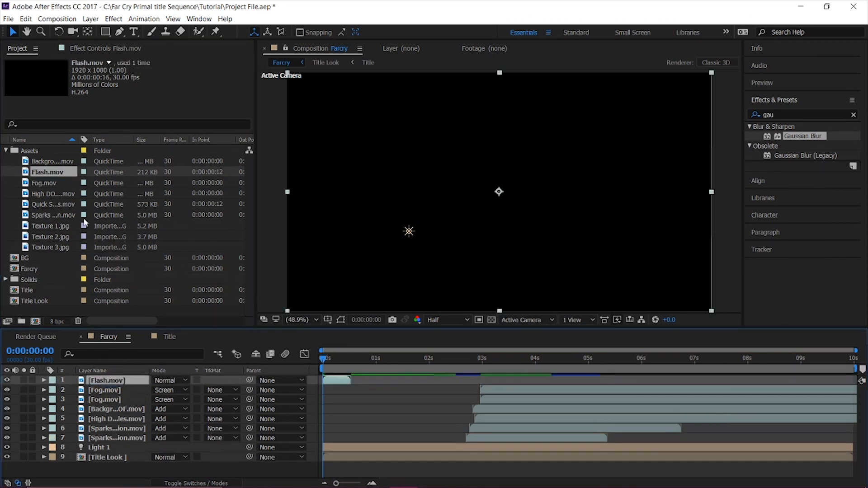
drag(50, 203, 126, 382)
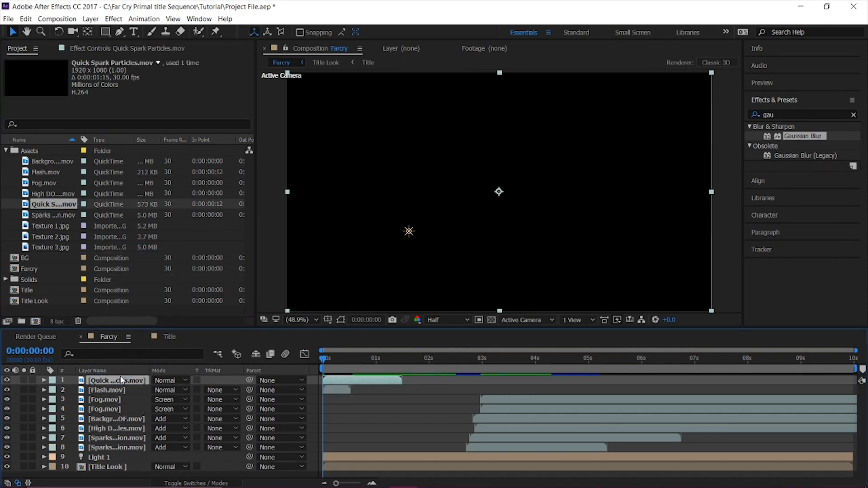
key(space)
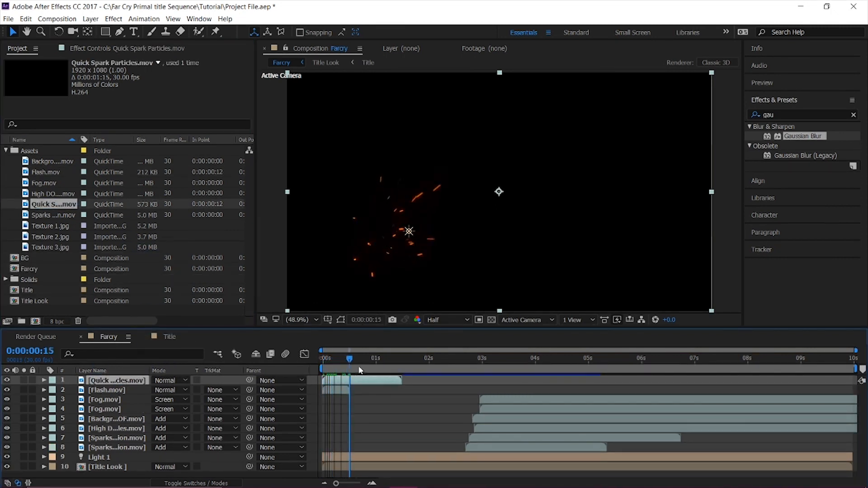
key(space)
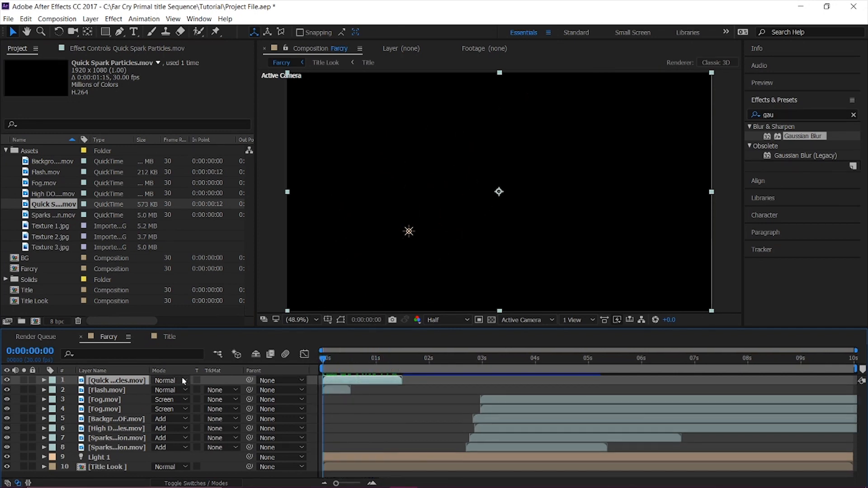
Set the Quick Spark Particles.mov and Flash.mov layers to Add blending mode and preview them soloed.
click(179, 380)
click(203, 192)
click(188, 390)
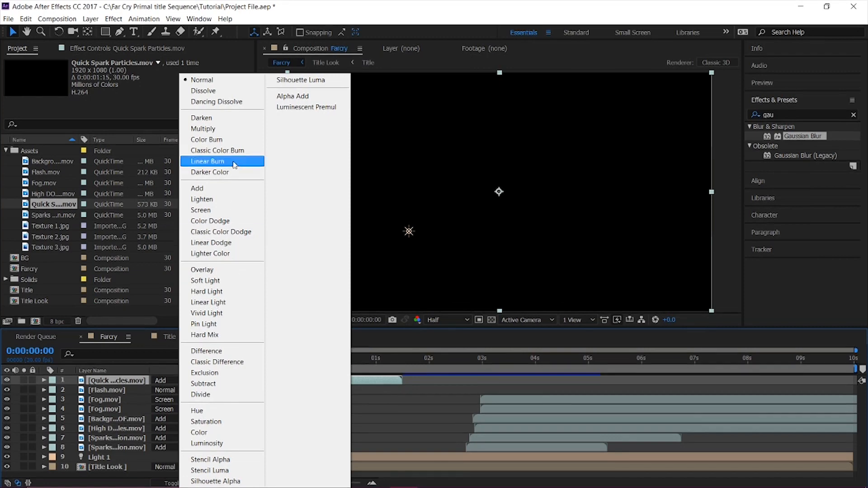
click(235, 188)
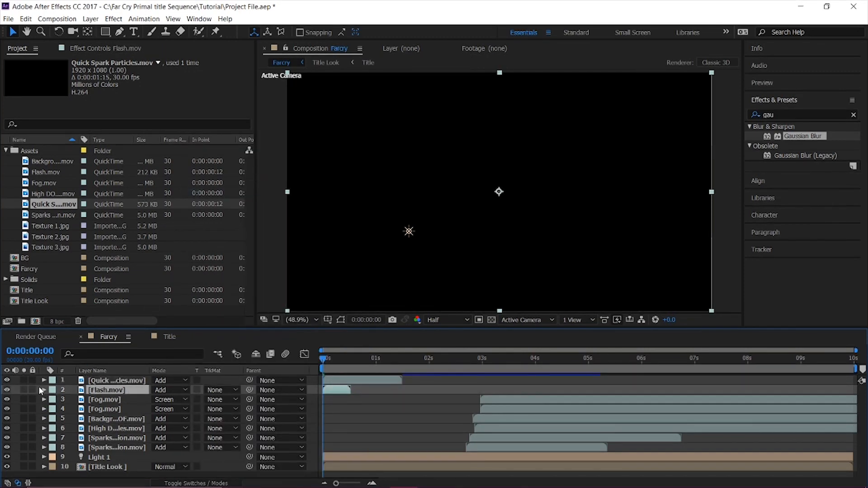
key(space)
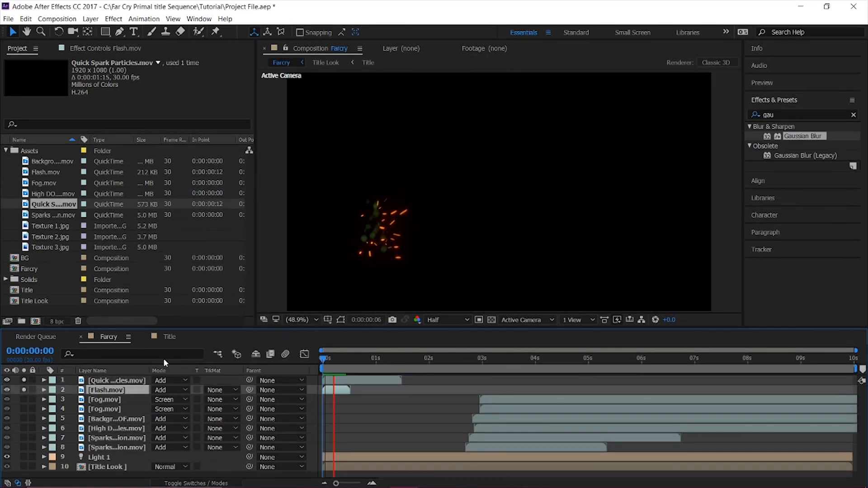
mouse_move(324, 358)
mouse_down()
mouse_move(382, 359)
mouse_move(322, 363)
mouse_up()
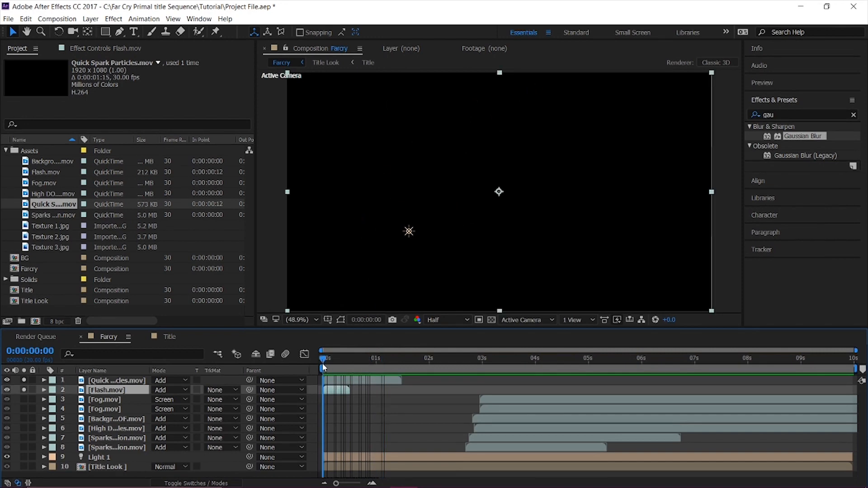
Time-stretch the Quick Spark Particles.mov layer to a new duration of 0:00:00:20 and preview the result.
click(111, 381)
right_click(112, 382)
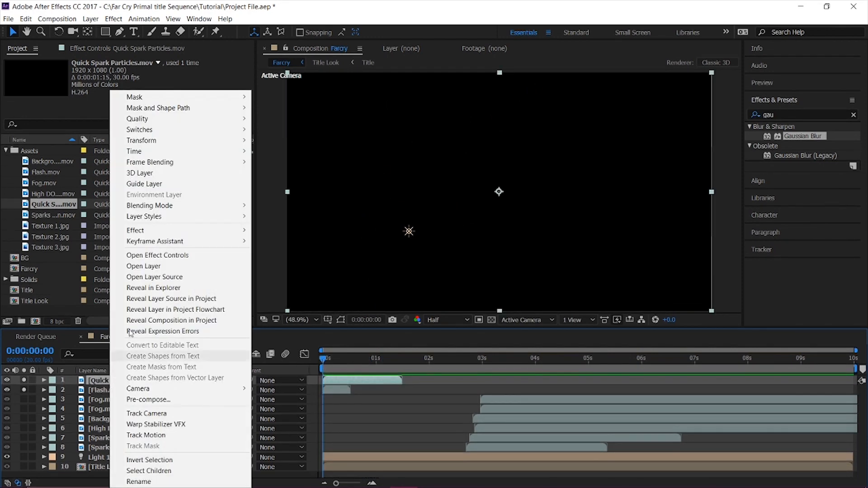
mouse_move(168, 154)
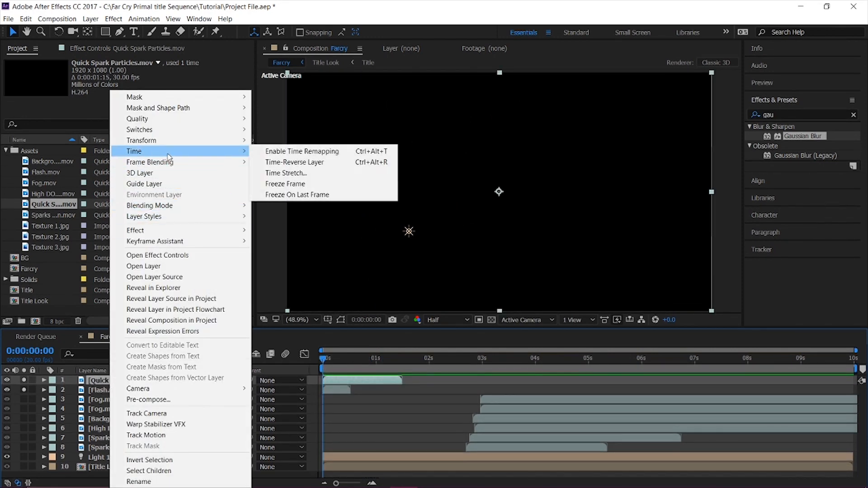
click(345, 172)
click(429, 222)
key(BackSpace)
text(0:00:01:00)
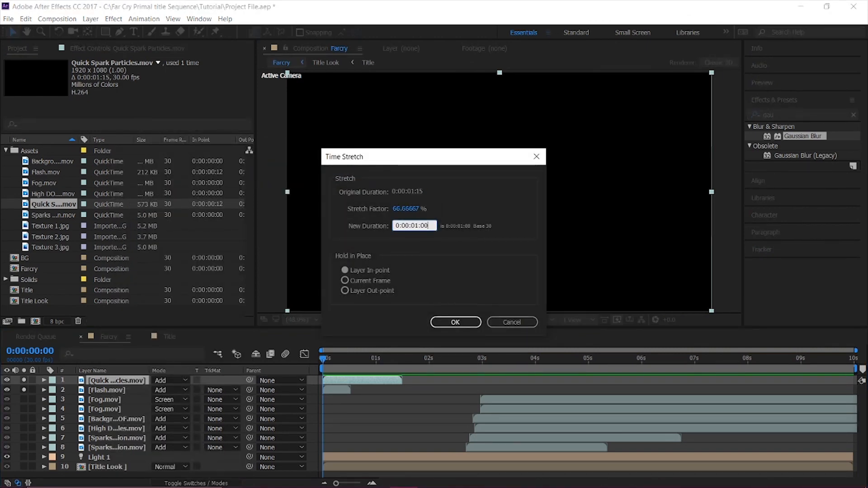
click(416, 226)
key(BackSpace)
text(20)
key(BackSpace)
key(BackSpace)
text(20)
key(Return)
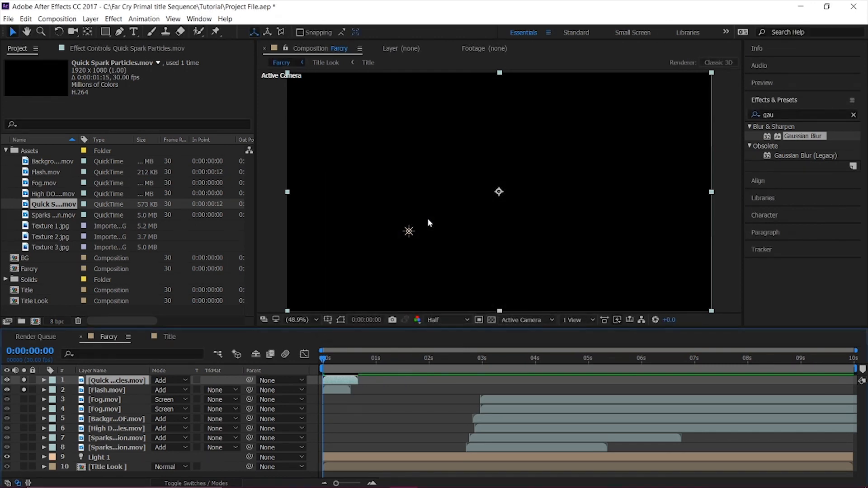
key(space)
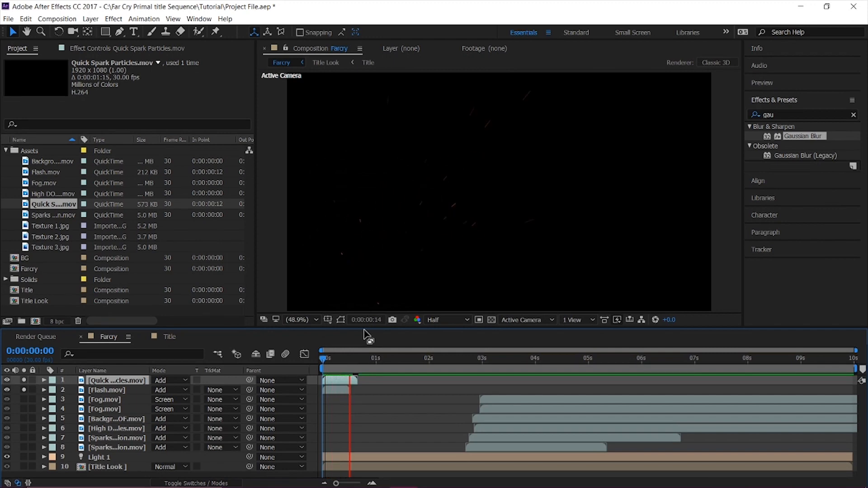
Shorten the Flash.mov layer's duration with Time Stretch, holding its in-point, and preview it with the quick sparks.
right_click(127, 390)
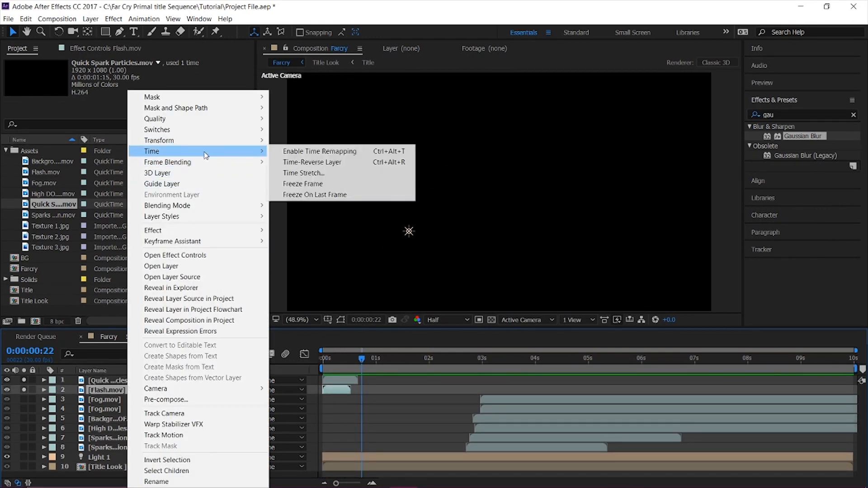
mouse_move(258, 157)
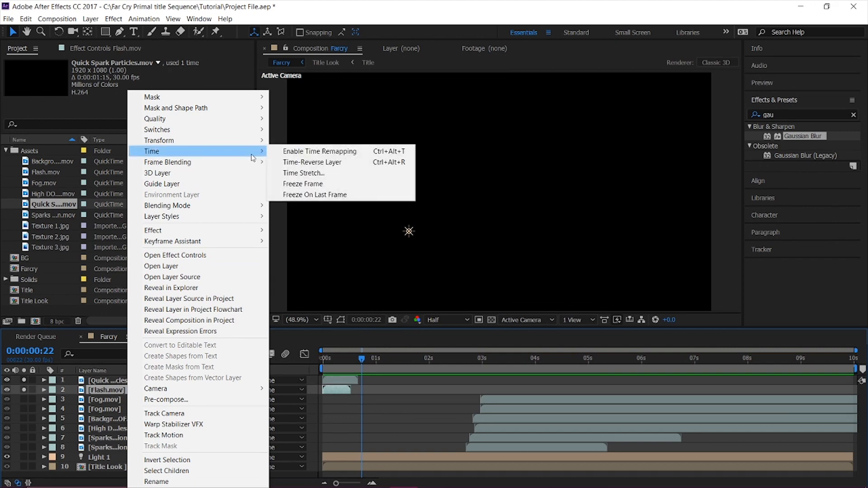
click(302, 173)
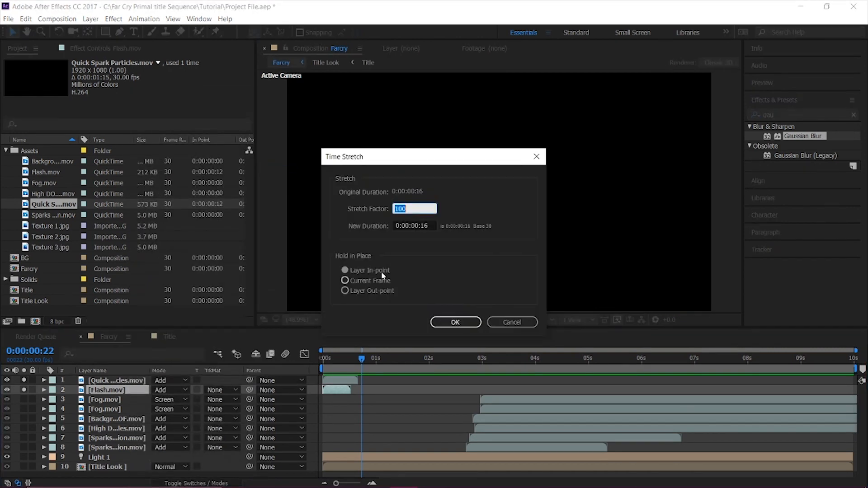
click(434, 225)
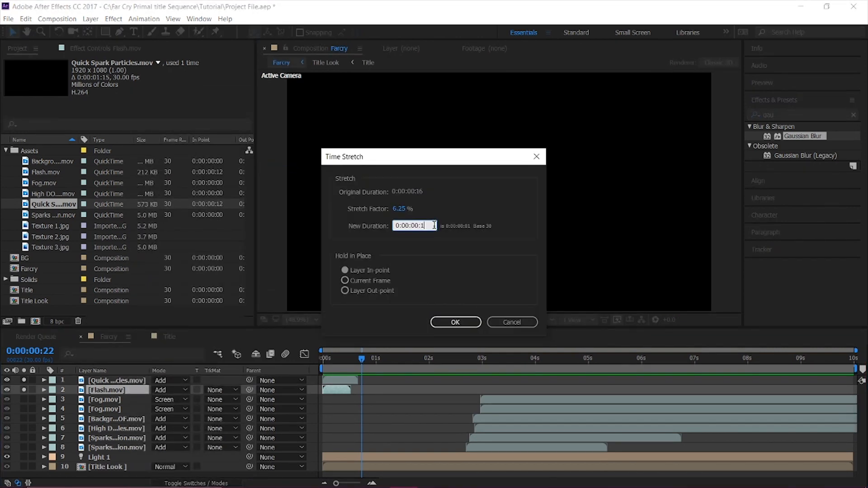
key(Return)
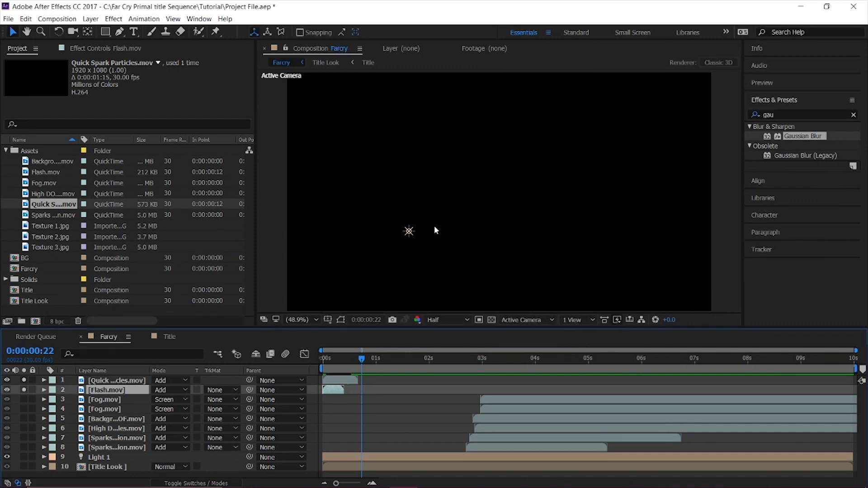
key(space)
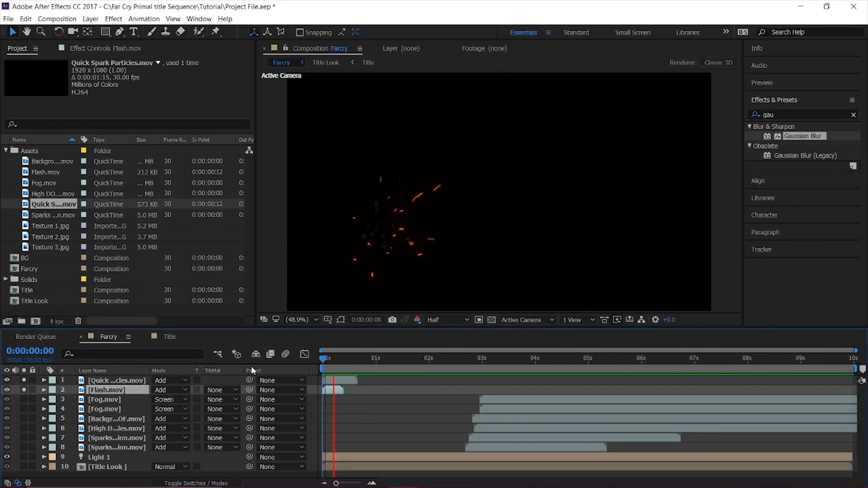
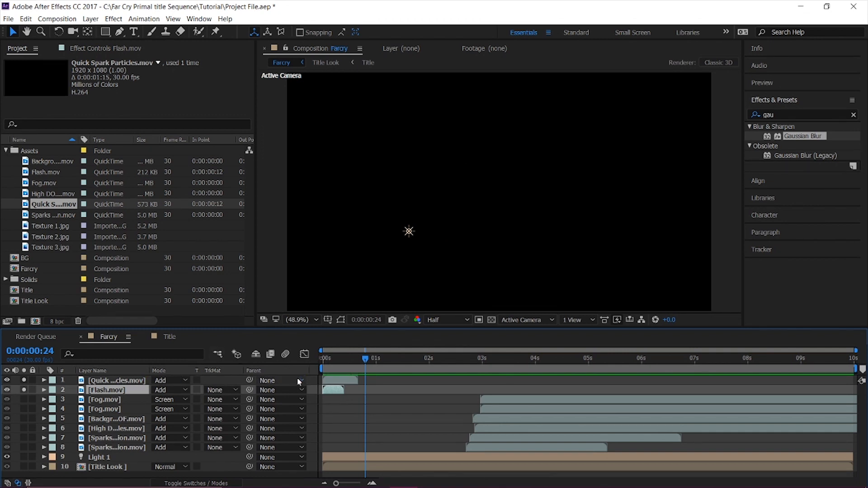
Shift the Quick Spark Particles.mov layer slightly earlier relative to Flash.mov and preview the soloed pair.
drag(335, 366, 340, 383)
key(space)
drag(335, 368, 262, 364)
key(space)
key(space)
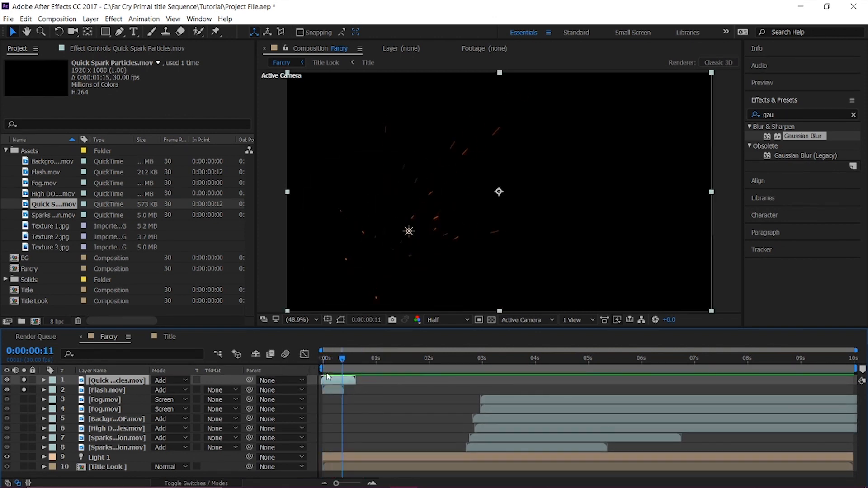
Move the Quick Spark Particles.mov and Flash.mov layers together to start at about 0:00:00:06 and preview the flash.
drag(327, 385, 343, 387)
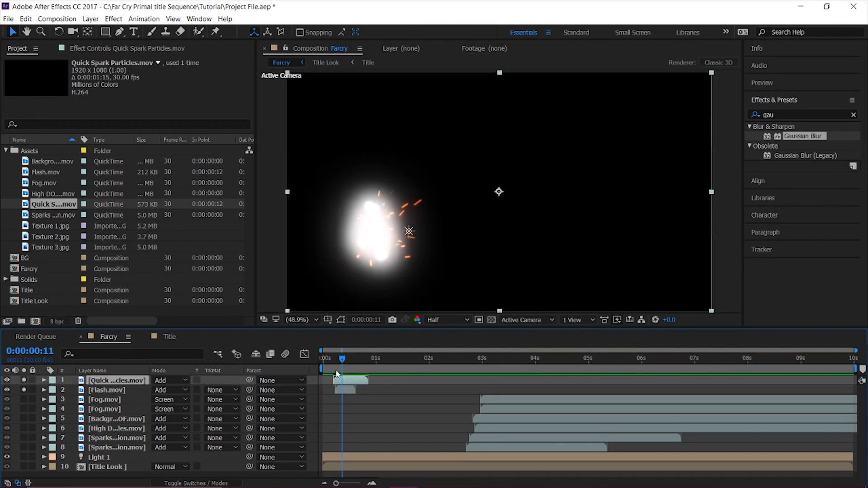
click(326, 357)
key(space)
key(space)
click(330, 359)
drag(330, 360, 373, 358)
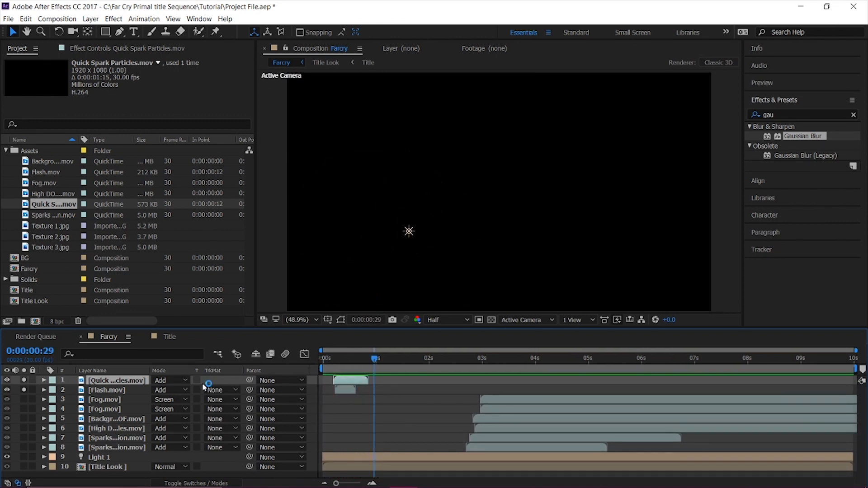
Pre-compose the unsoloed Quick Spark Particles.mov and Flash.mov layers into a composition named Flash and preview it.
shift+click(120, 390)
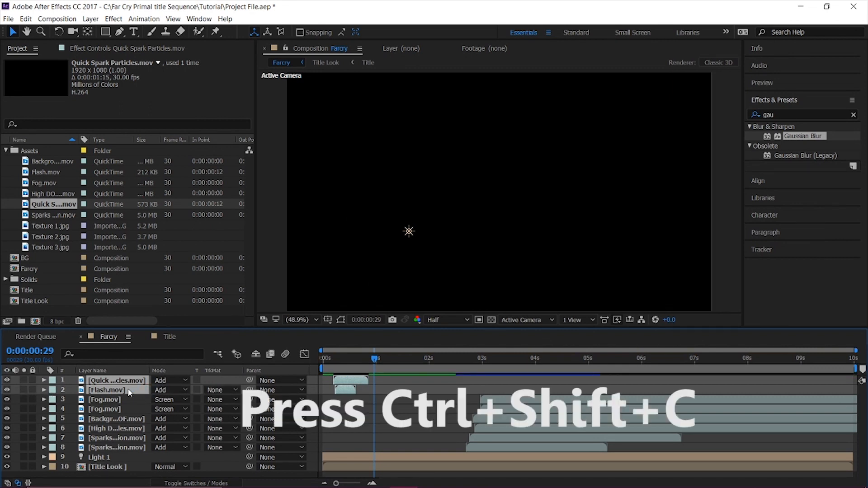
key(ctrl+shift+c)
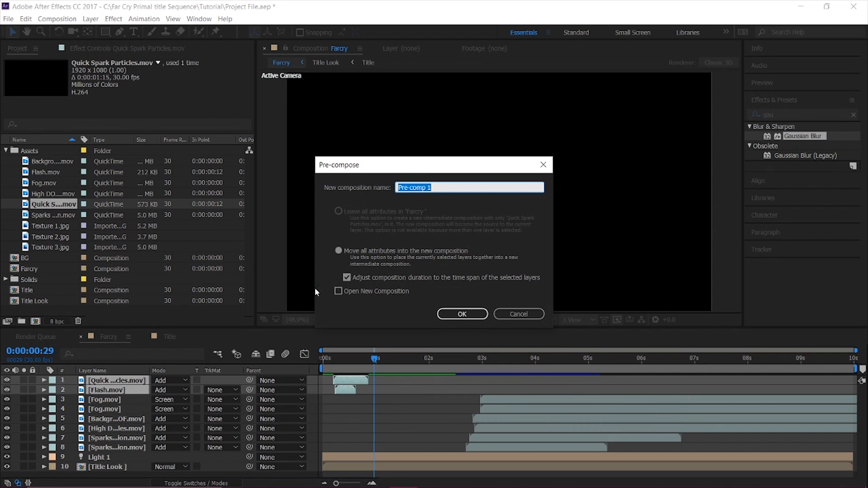
text(Flash)
key(Return)
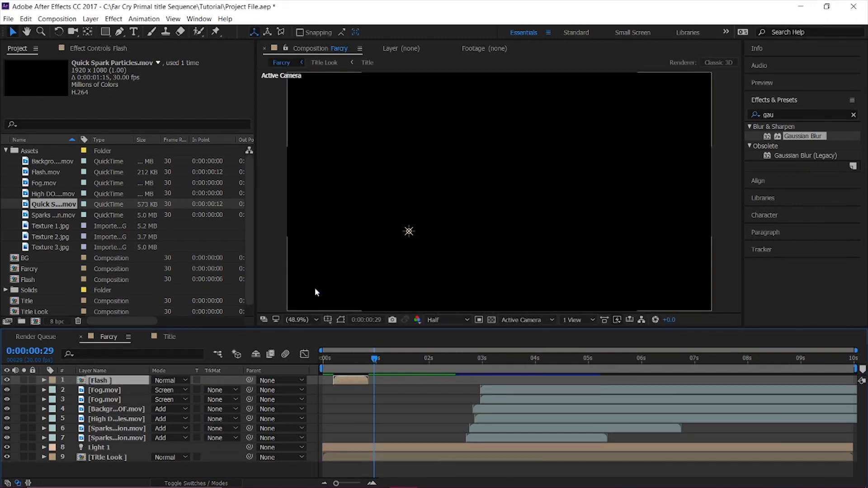
key(space)
Set the Flash pre-comp layer's blending mode to Add and preview the sequence.
key(space)
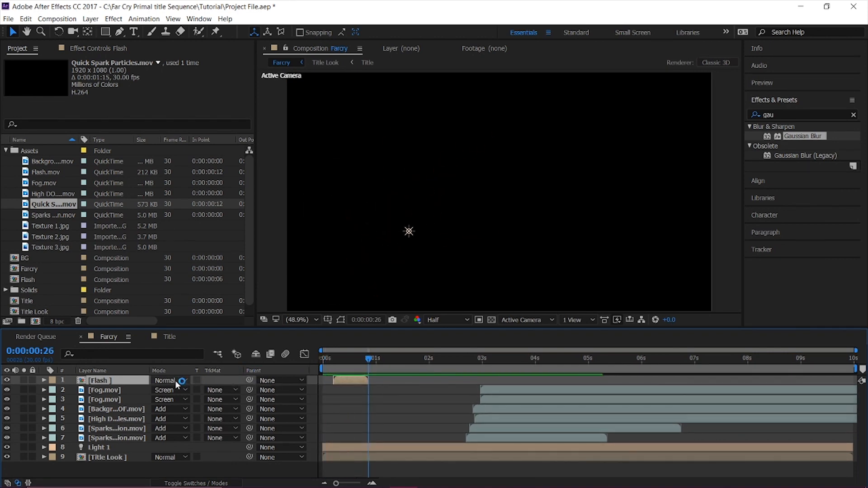
click(175, 381)
click(206, 189)
key(space)
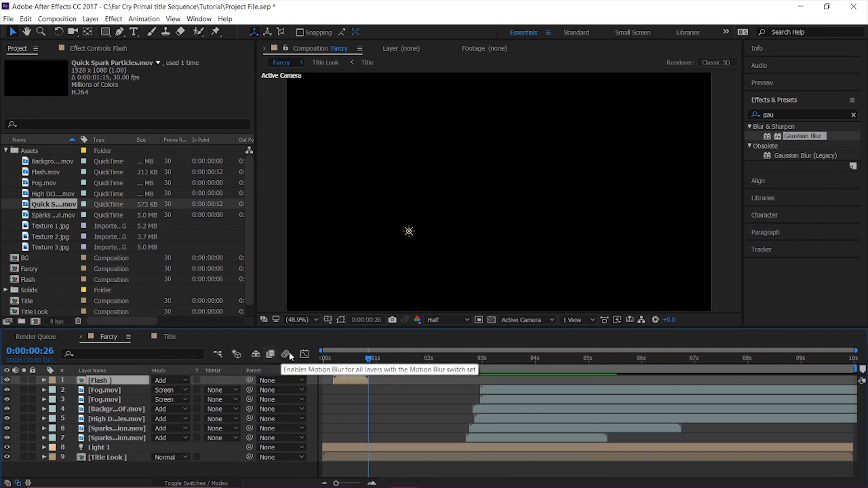
Apply the Tint color correction effect to the Flash pre-comp layer and preview the opening.
click(798, 116)
key(ctrl+a)
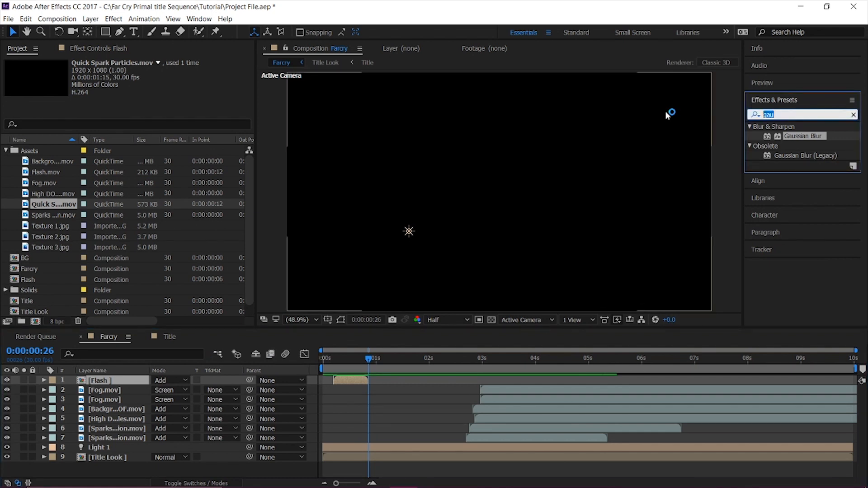
text(tint)
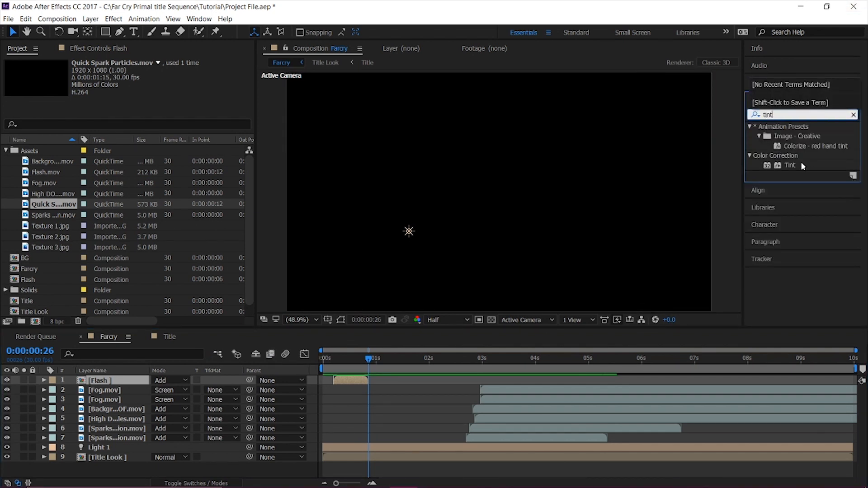
double_click(785, 166)
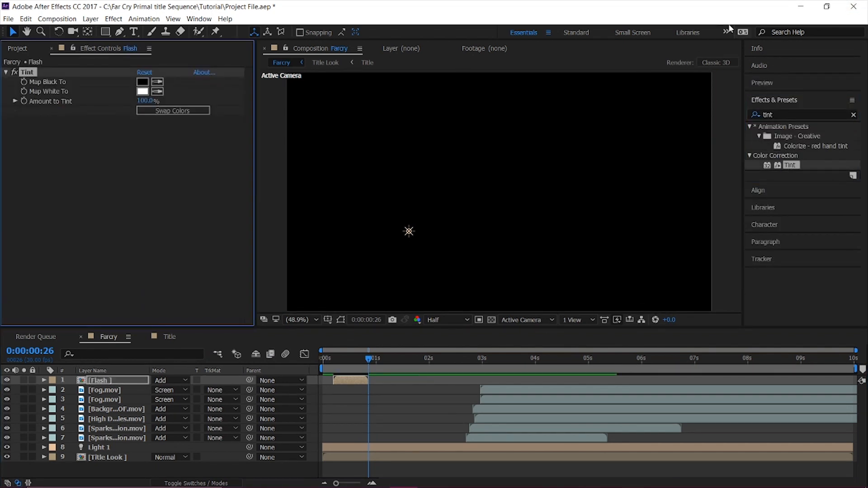
click(336, 363)
key(space)
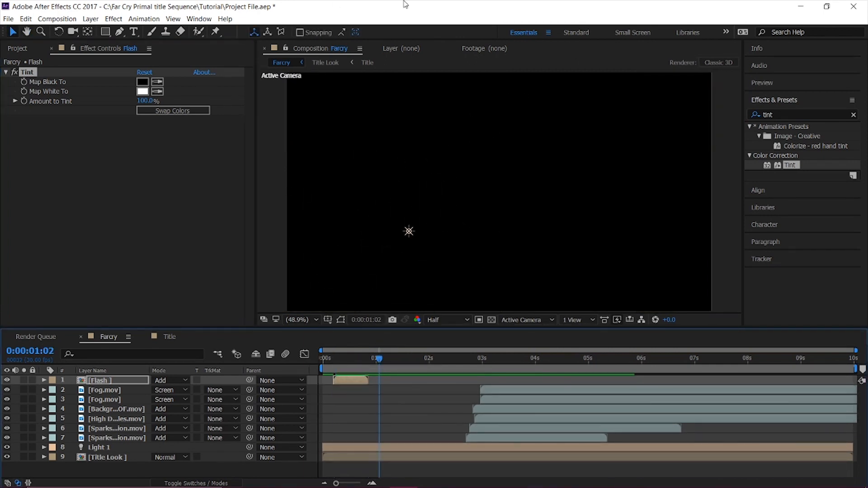
At 0:00:00:09, move the Flash layer so the burst sits near the bottom centre of the frame.
click(349, 365)
drag(348, 363, 337, 367)
drag(336, 367, 338, 367)
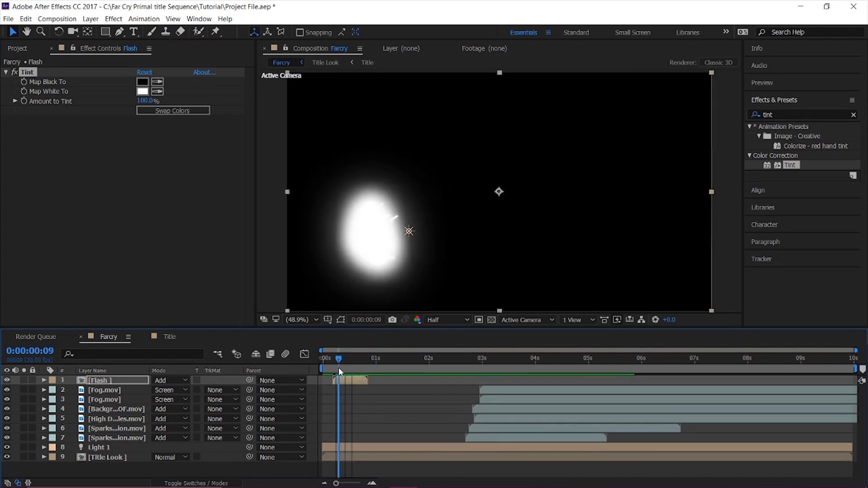
drag(376, 219, 471, 284)
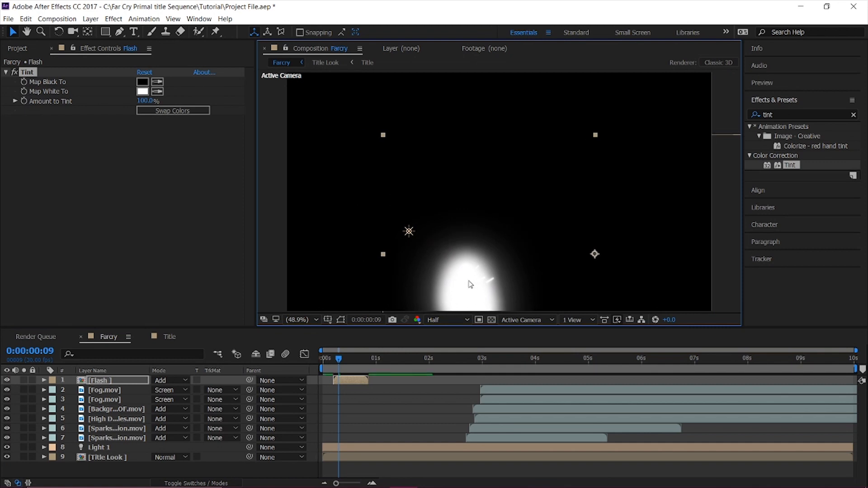
Scale the Flash layer to 59%, reposition its burst at the frame's bottom edge below the title, and preview it.
key(s)
drag(171, 393, 153, 392)
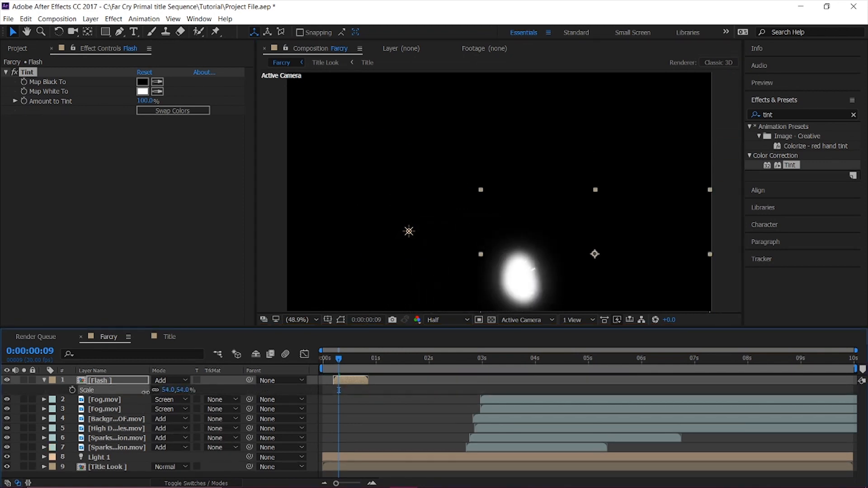
drag(503, 285, 486, 308)
click(333, 358)
key(space)
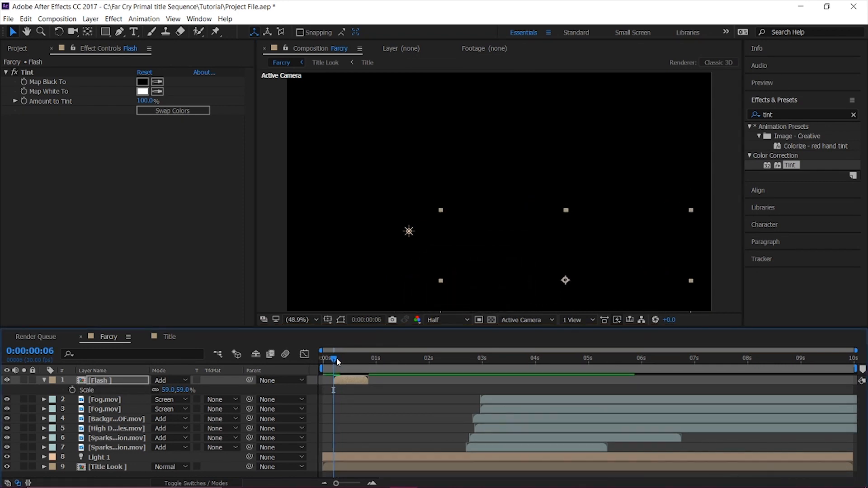
drag(337, 358, 329, 360)
key(space)
click(329, 359)
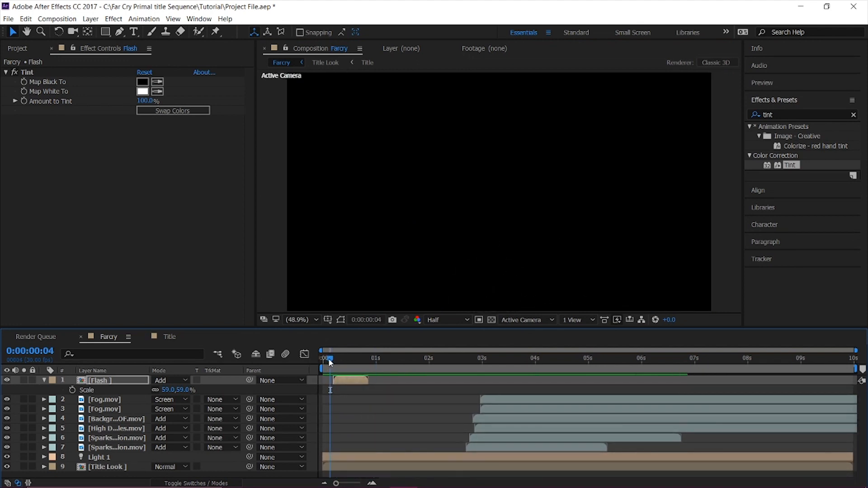
key(space)
key(space)
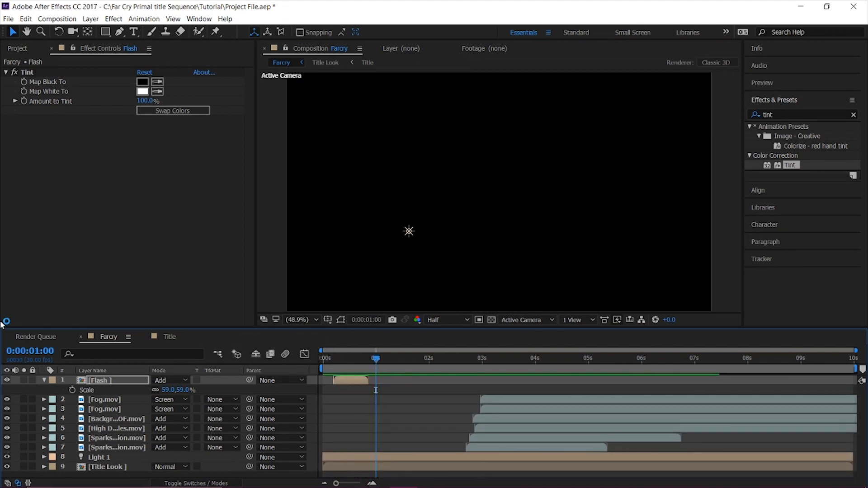
Add a white Point light at 100% intensity with shadow casting to the Farcry composition.
click(44, 380)
right_click(116, 476)
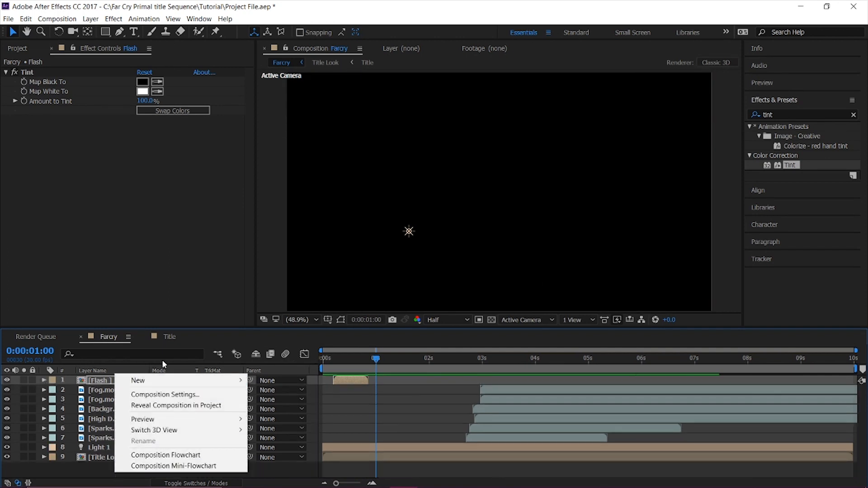
mouse_move(212, 380)
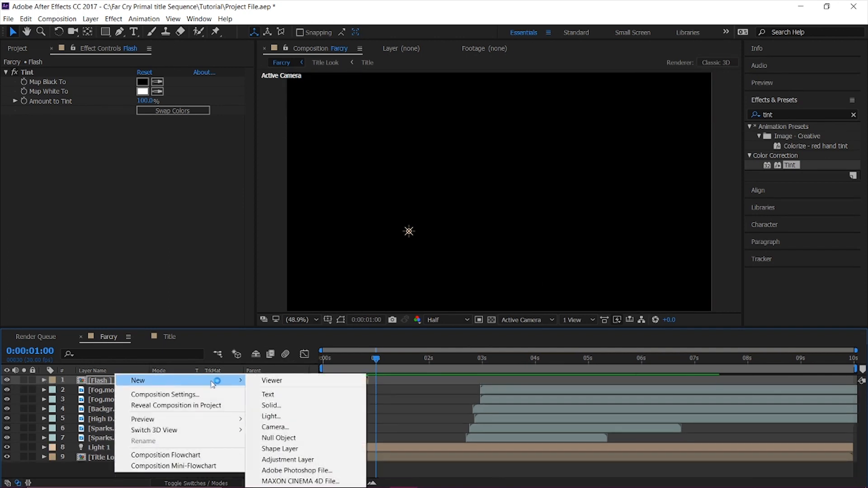
click(270, 416)
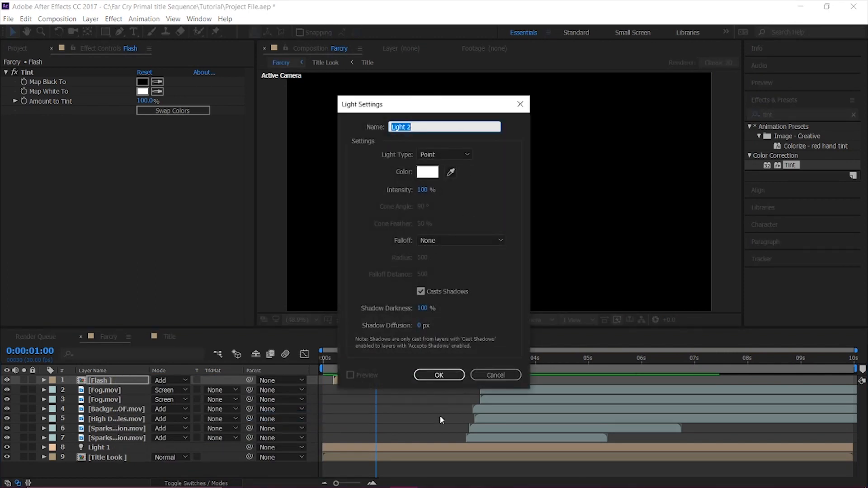
click(439, 378)
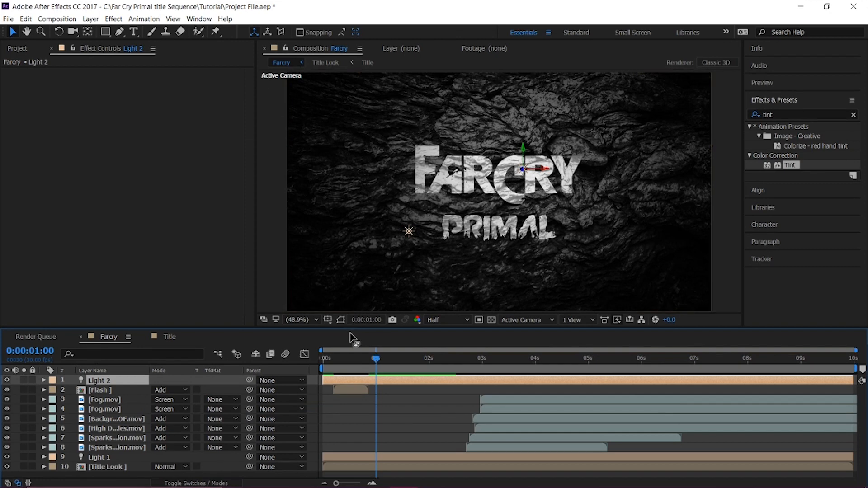
Compare the frame with Light 2 off and on at 0:00:00:11, and place the light over the flash, close to the rock surface.
click(6, 382)
drag(349, 361, 344, 365)
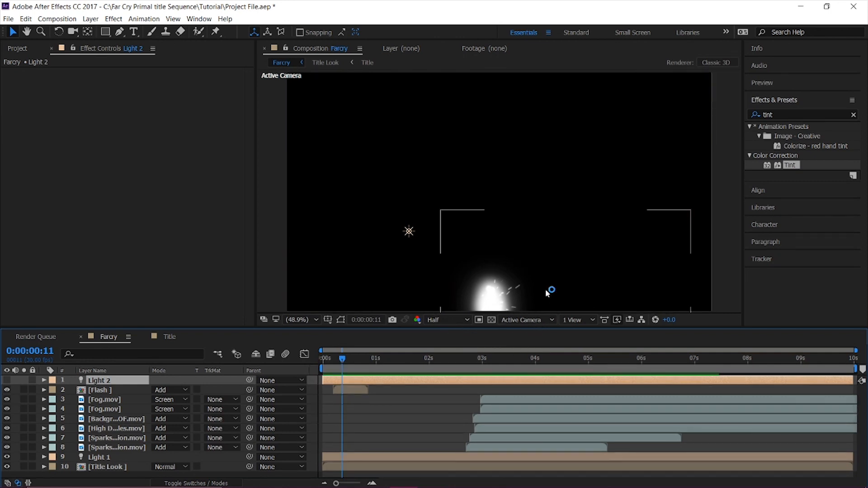
click(8, 381)
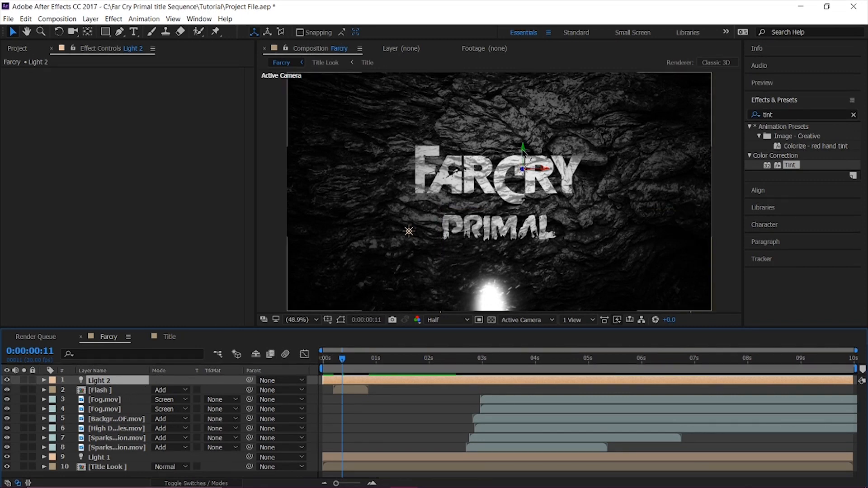
drag(523, 151, 505, 257)
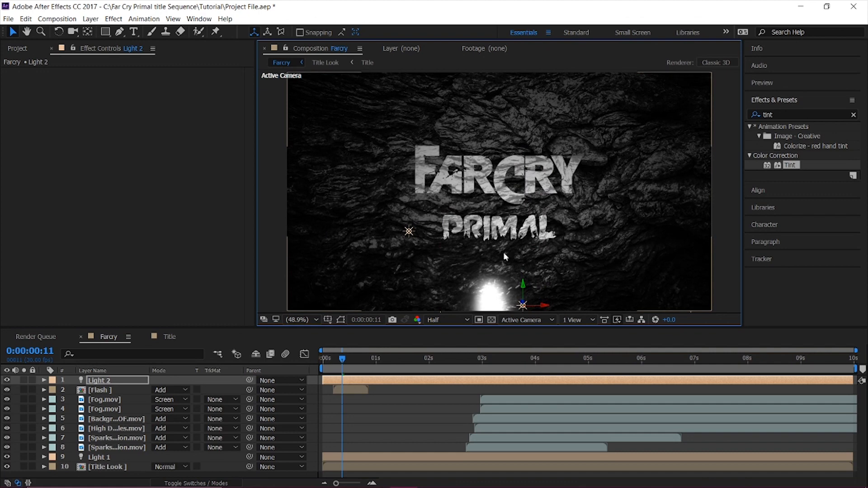
drag(544, 305, 520, 304)
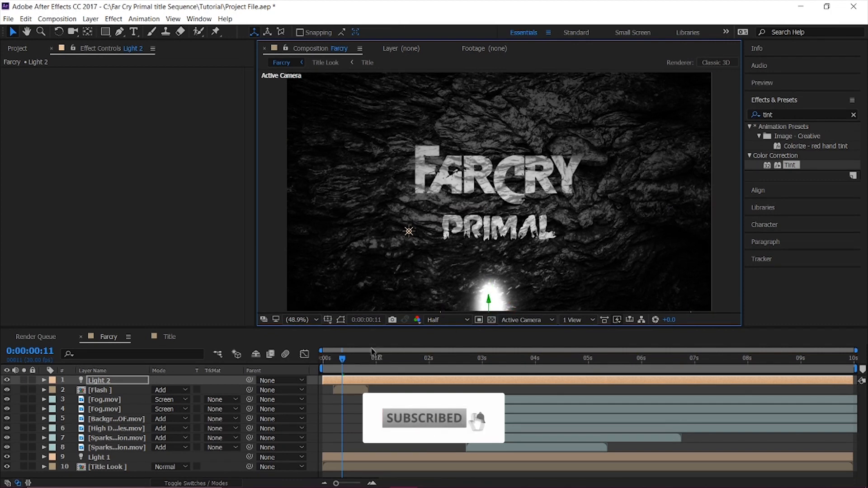
drag(1, 402, 683, 183)
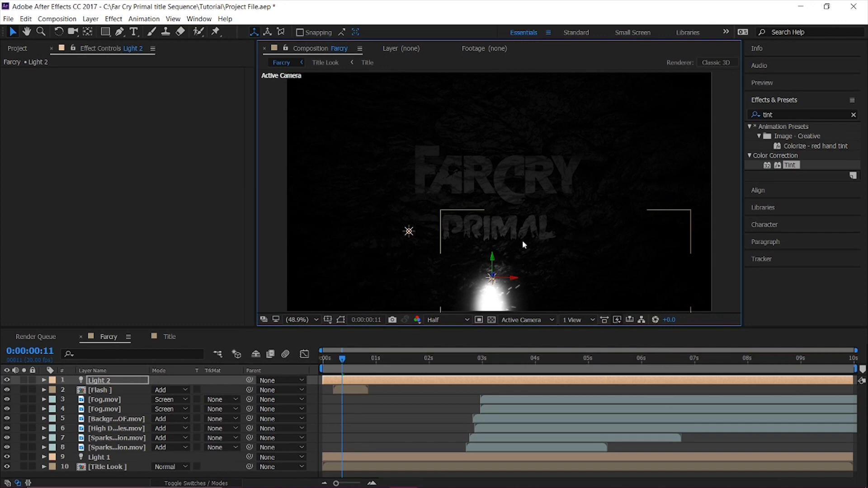
drag(492, 265, 492, 280)
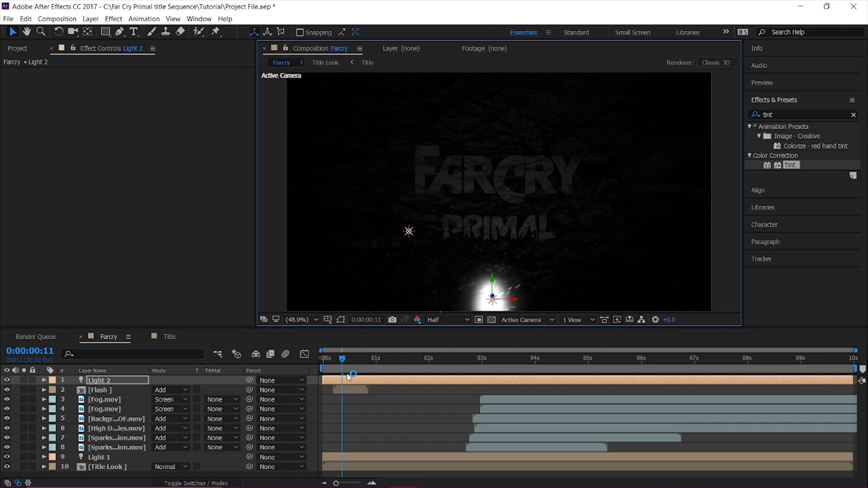
Trim Light 2 to match the Flash layer's span, starting at 0:00:00:06, and preview from the beginning.
drag(343, 357, 333, 360)
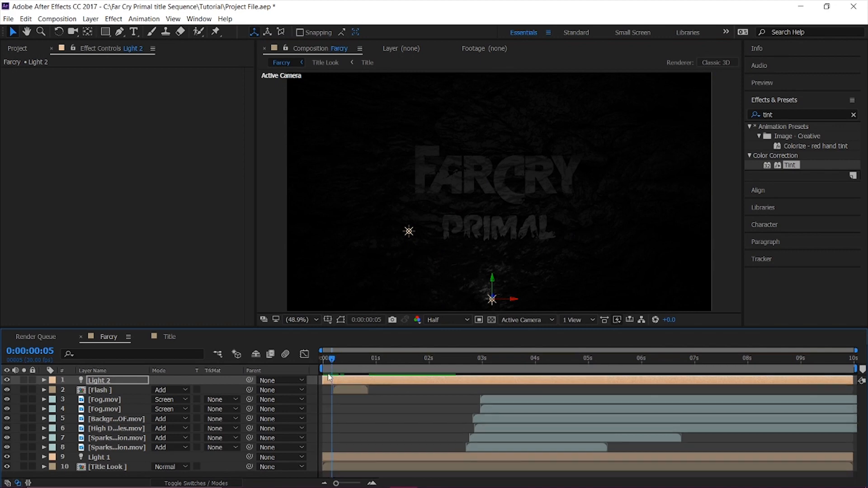
drag(336, 483, 353, 484)
click(351, 359)
drag(325, 381, 350, 380)
drag(352, 483, 344, 483)
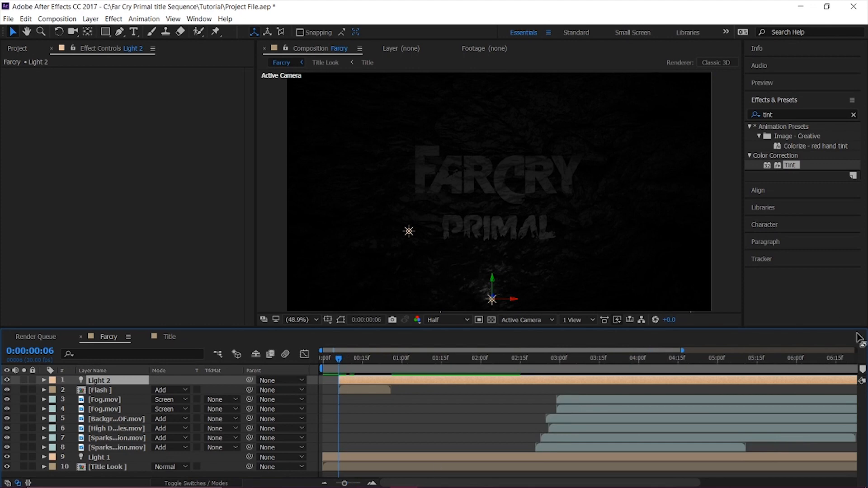
drag(353, 483, 337, 483)
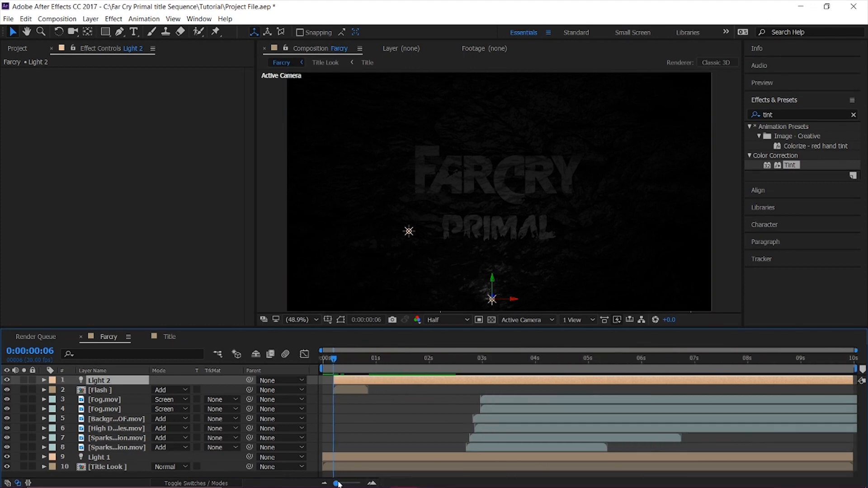
drag(371, 424, 369, 416)
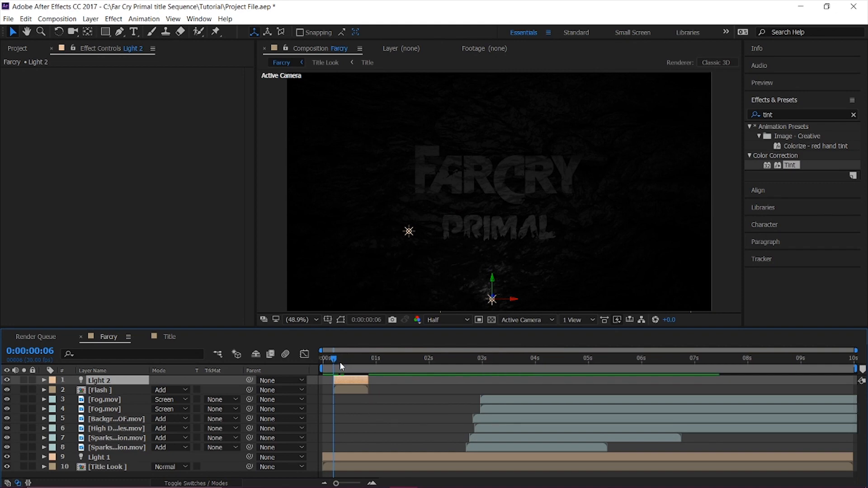
drag(336, 360, 308, 365)
key(space)
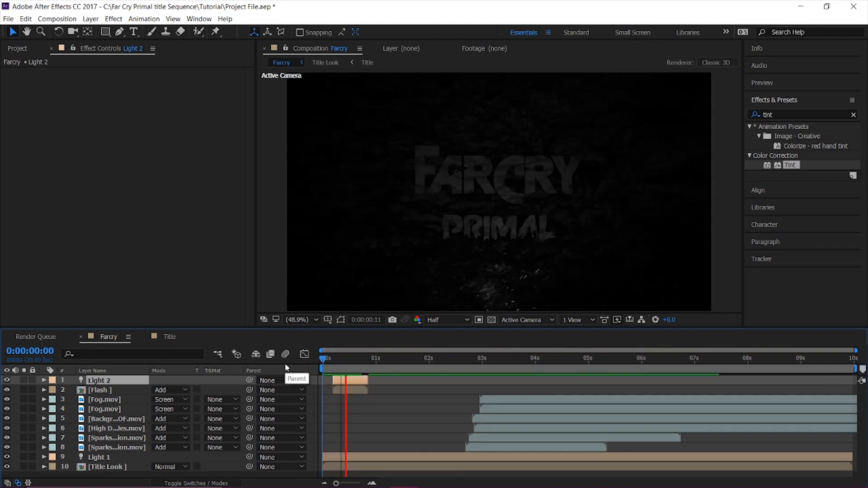
drag(355, 358, 323, 365)
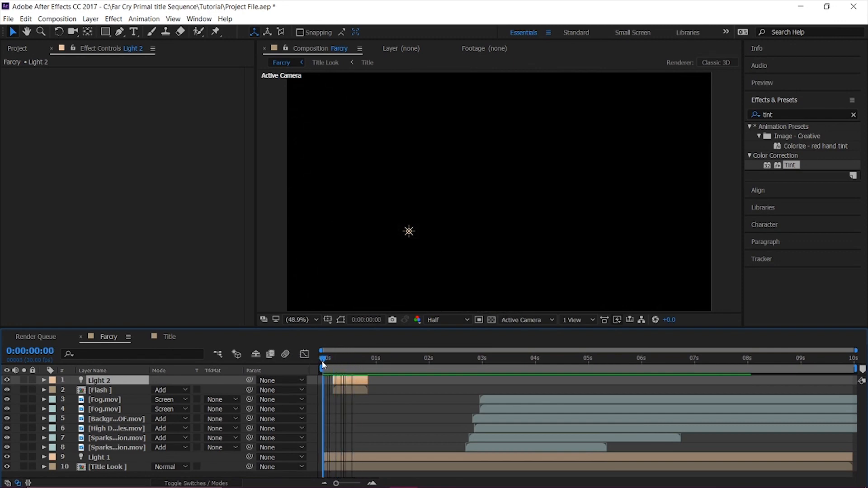
key(space)
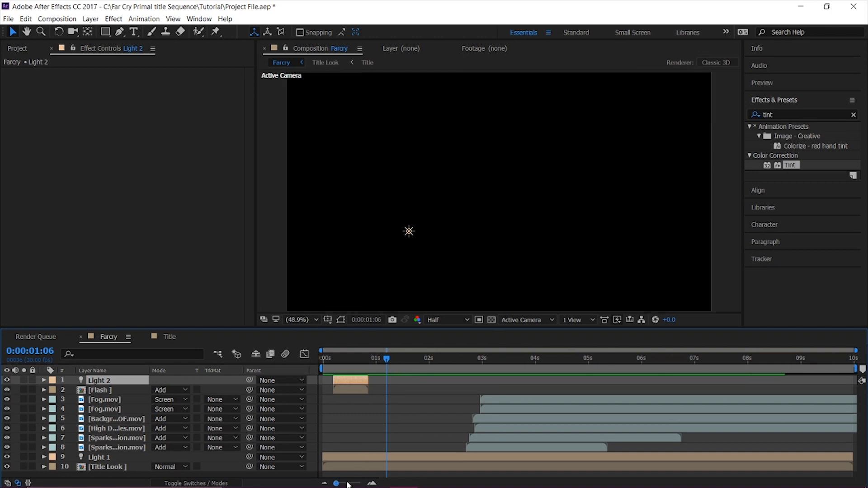
Shorten Light 2 so it ends at 0:00:00:12 while still starting with the Flash layer, and preview it.
mouse_move(348, 485)
mouse_down()
mouse_move(362, 484)
mouse_move(354, 485)
mouse_up()
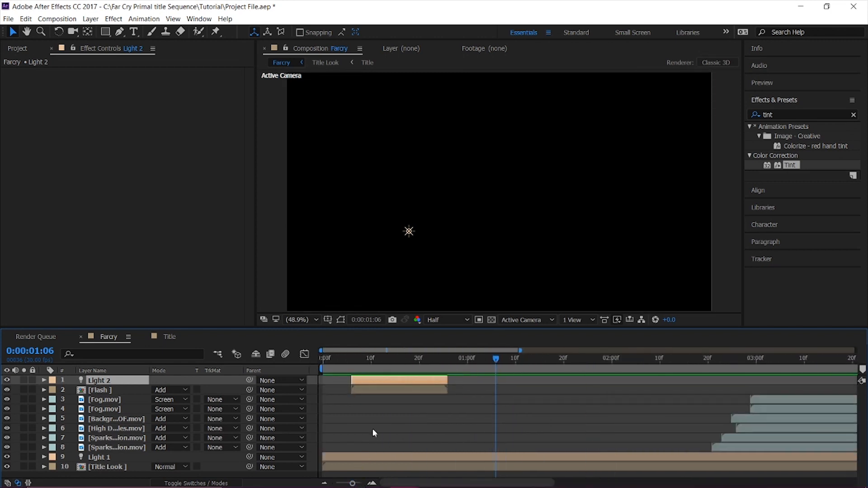
drag(351, 367, 378, 365)
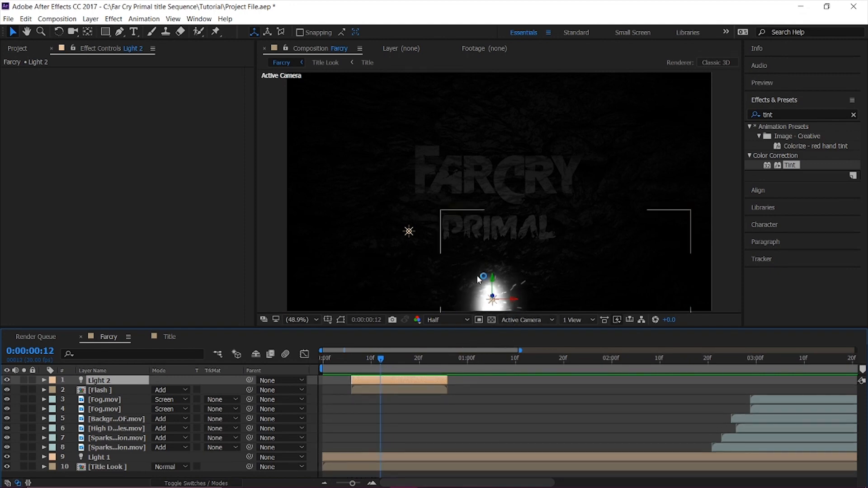
drag(446, 380, 385, 387)
drag(353, 359, 380, 373)
key(space)
key(space)
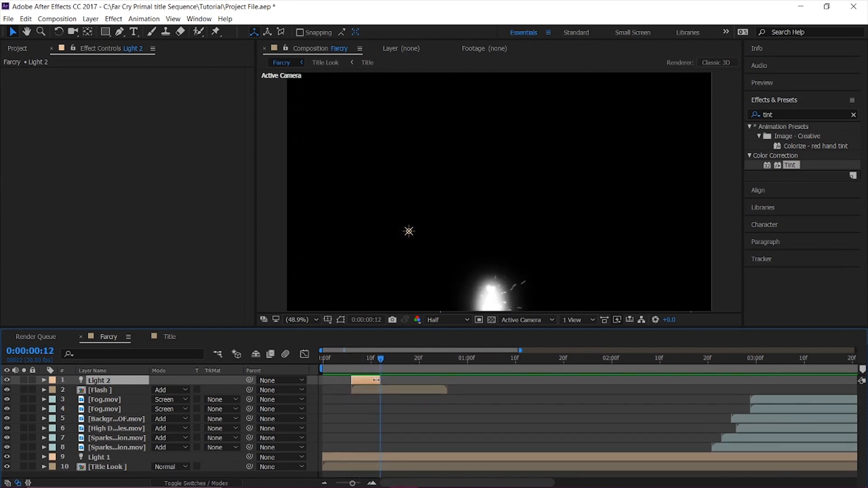
Fine-tune Light 2's out point to about 0:00:00:12 and replay the opening flash several times to check its timing.
mouse_move(366, 362)
mouse_down()
mouse_move(342, 362)
mouse_move(359, 364)
mouse_move(351, 359)
mouse_up()
click(343, 361)
key(space)
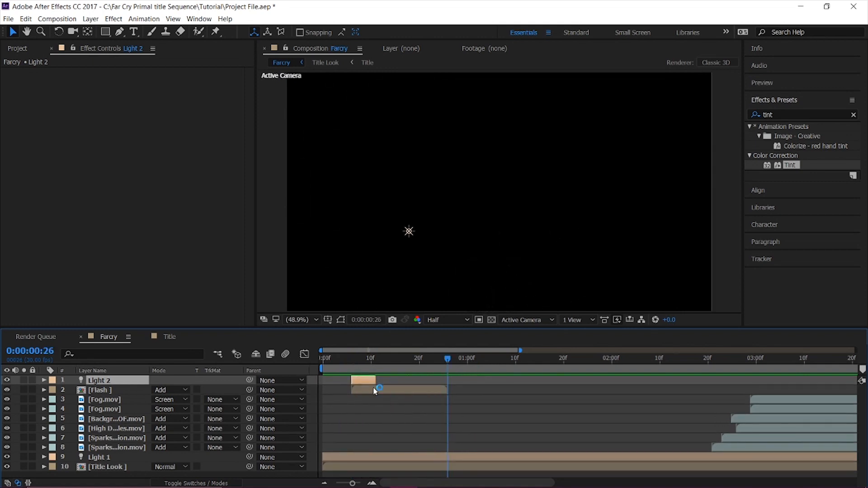
drag(374, 381, 379, 381)
click(347, 365)
key(space)
key(space)
click(346, 364)
key(space)
key(space)
click(346, 364)
key(space)
key(space)
Set Light 2's Intensity to 180% at 0:00:00:08 and preview the opening flash.
click(362, 360)
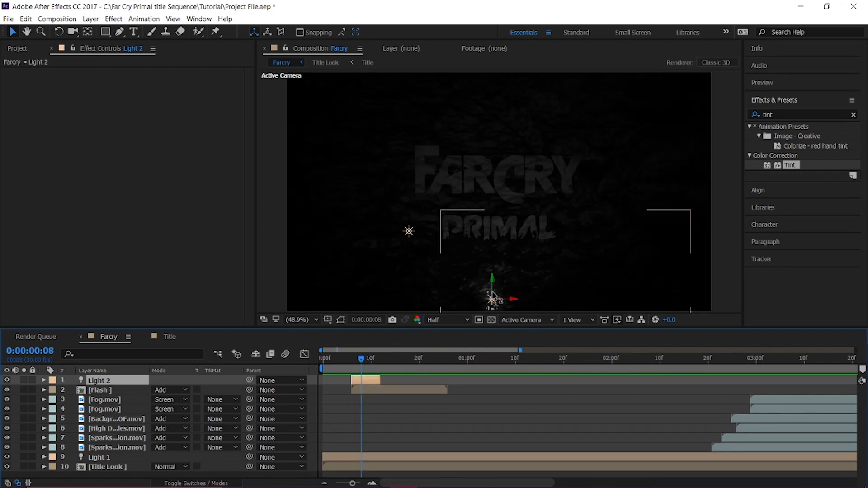
mouse_move(493, 296)
mouse_down()
mouse_move(457, 317)
mouse_move(505, 291)
mouse_move(497, 296)
mouse_up()
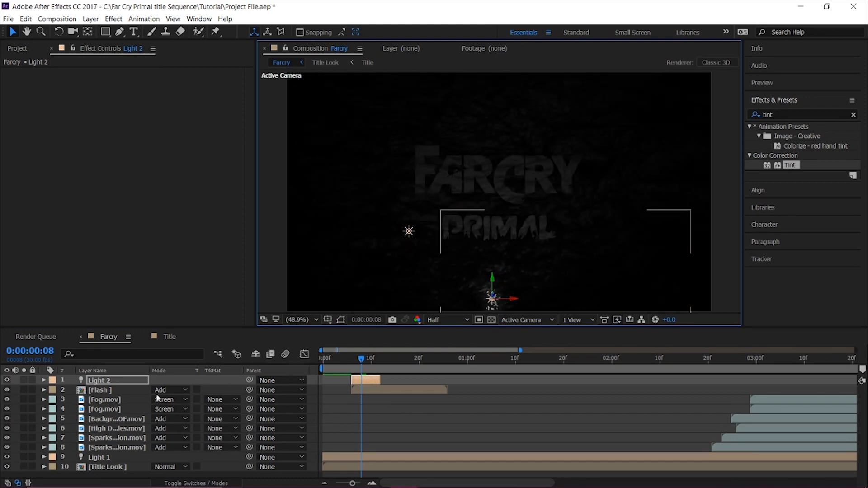
click(126, 383)
key(t)
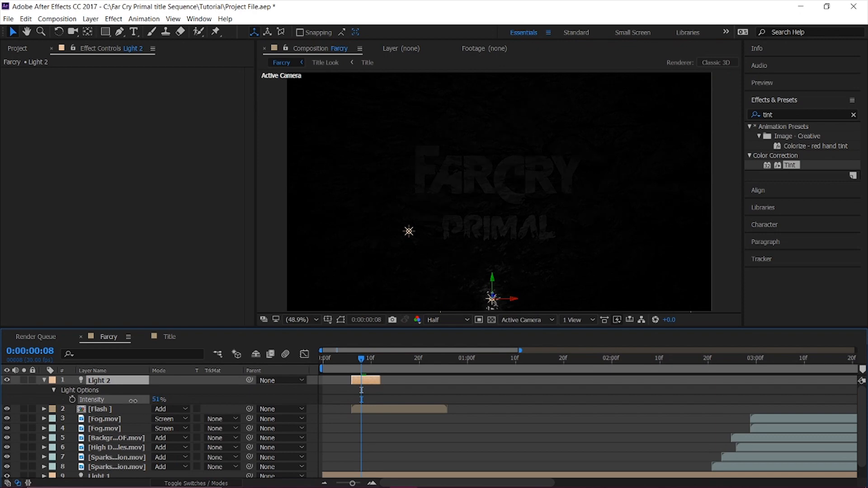
drag(135, 401, 135, 400)
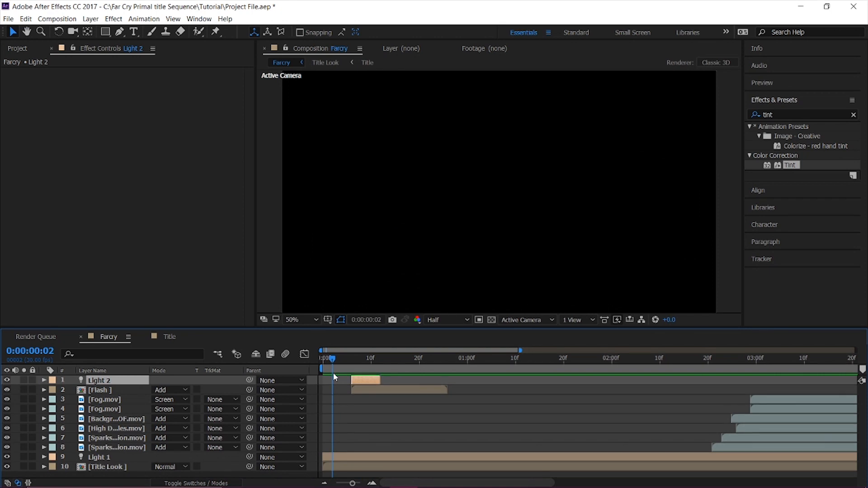
key(space)
key(space)
click(338, 368)
key(space)
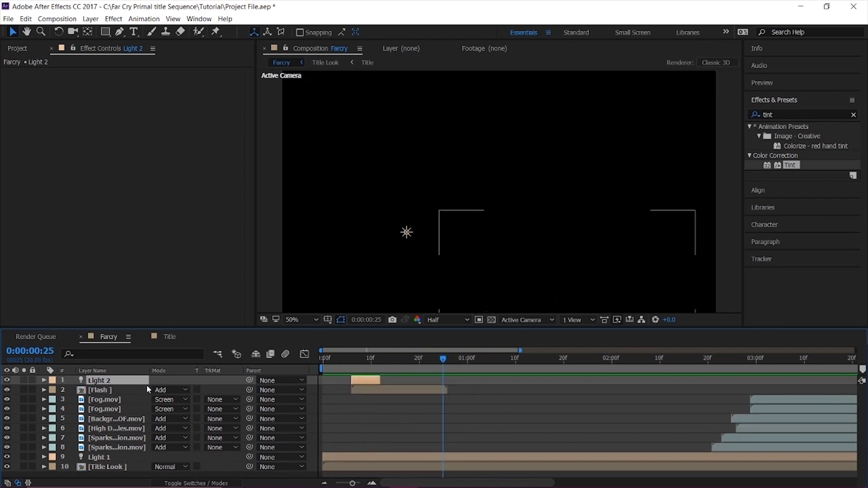
Give Light 2 a Smooth falloff with a Radius of 318 and a Falloff Distance of 360.
click(352, 359)
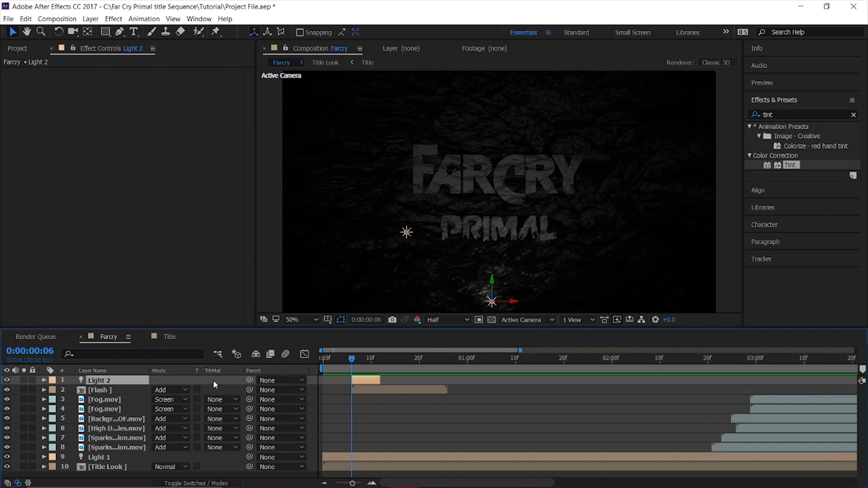
click(43, 380)
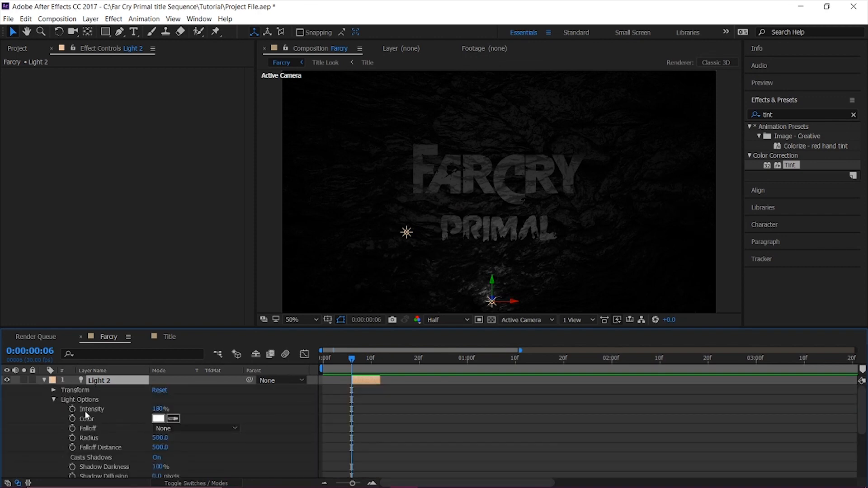
click(187, 430)
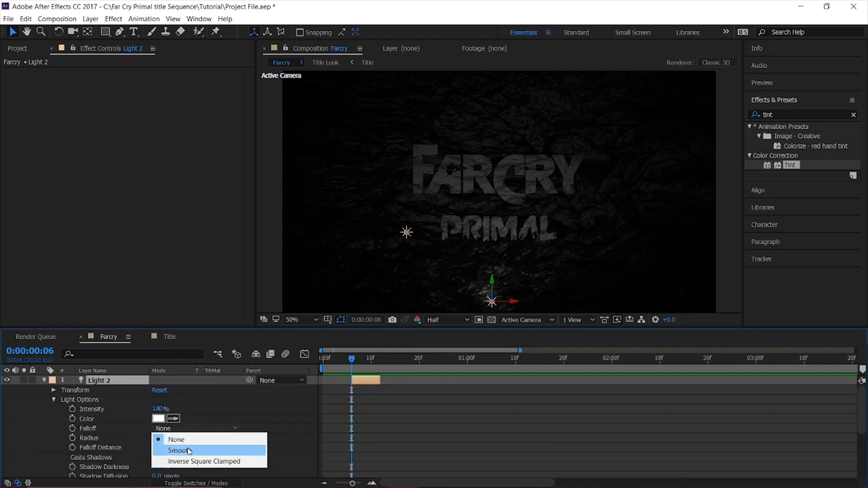
click(189, 451)
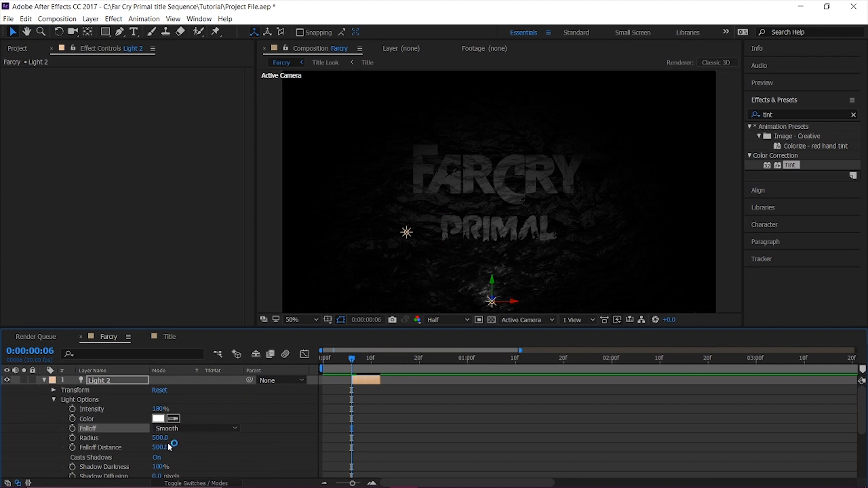
drag(161, 438, 66, 440)
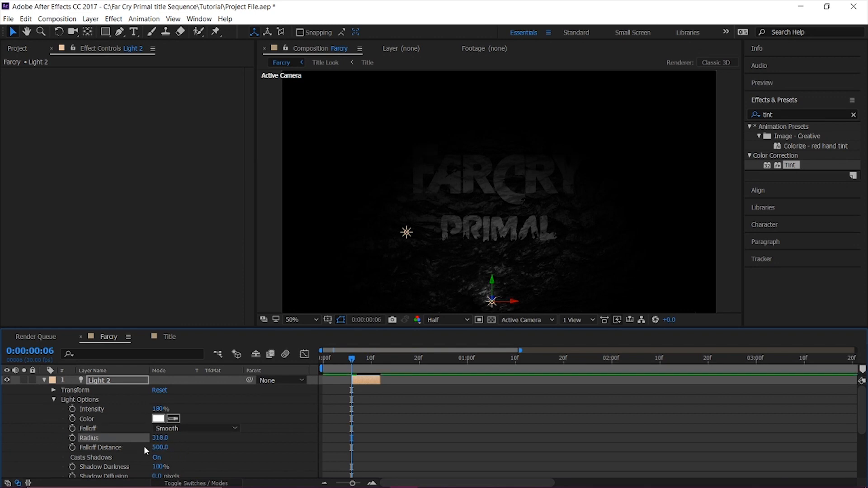
drag(160, 447, 112, 458)
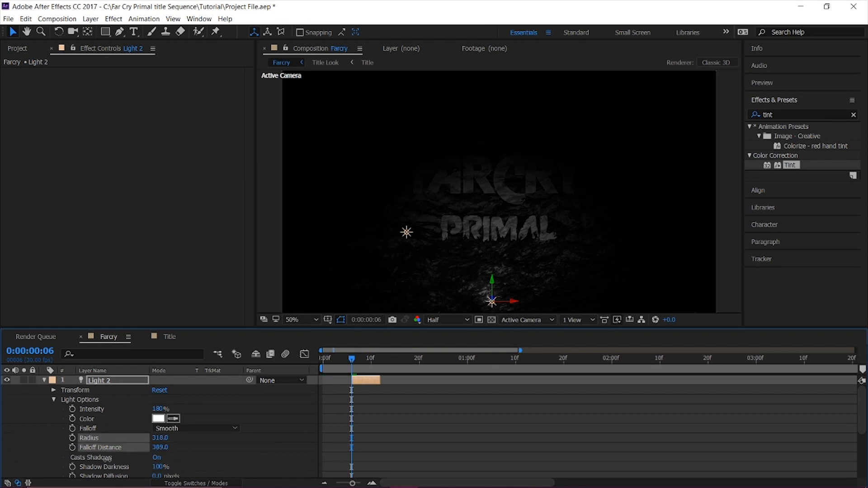
drag(61, 461, 96, 456)
click(166, 448)
Set Light 2's Shadow Darkness to 315% and Shadow Diffusion to 252 pixels.
scroll(165, 448, down, 3)
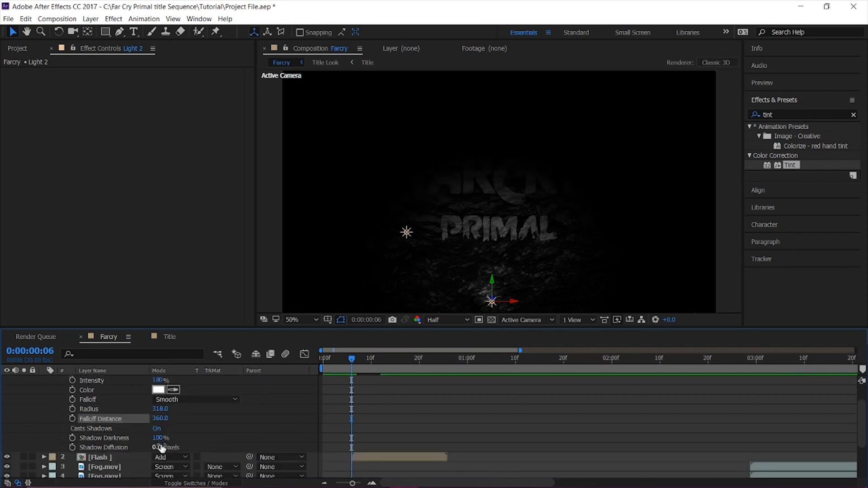
drag(157, 438, 213, 437)
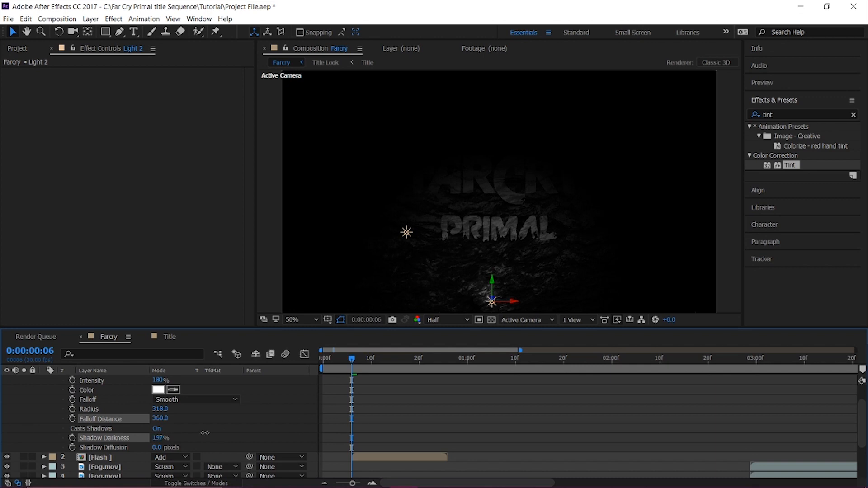
drag(241, 448, 239, 447)
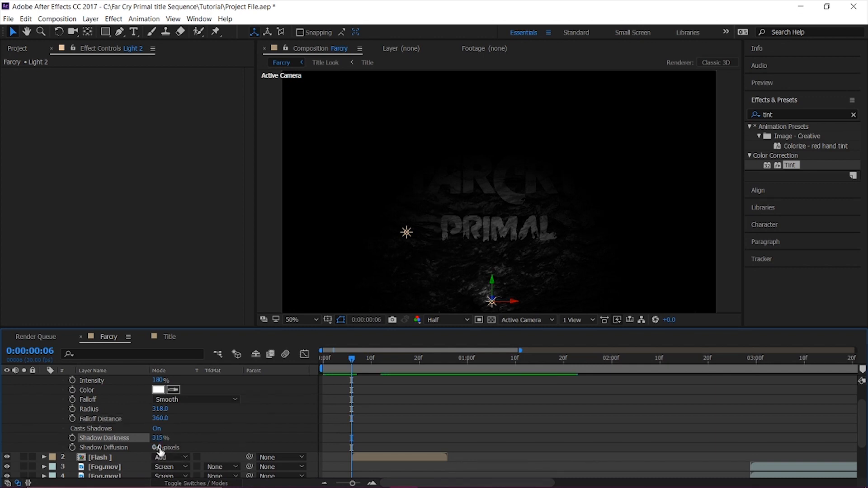
click(162, 447)
drag(157, 447, 301, 439)
Replay the composition from the start several times to examine how Light 2's falloff and shadows work with the flash.
drag(349, 361, 317, 363)
key(space)
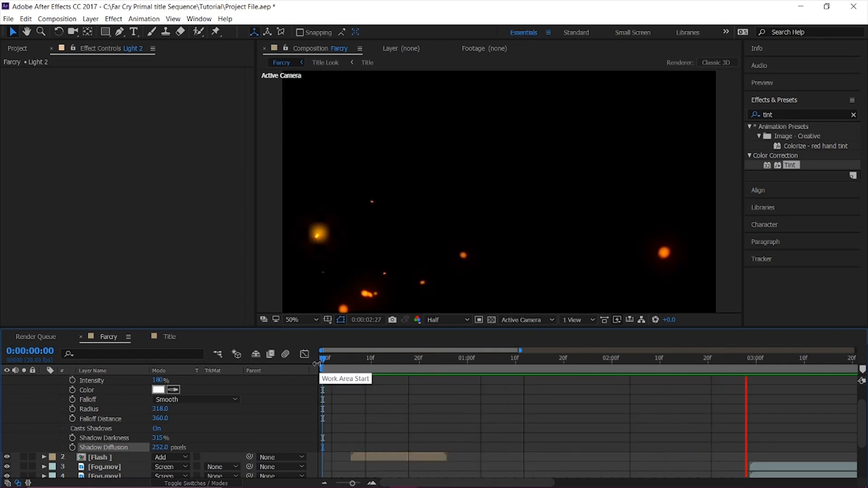
key(space)
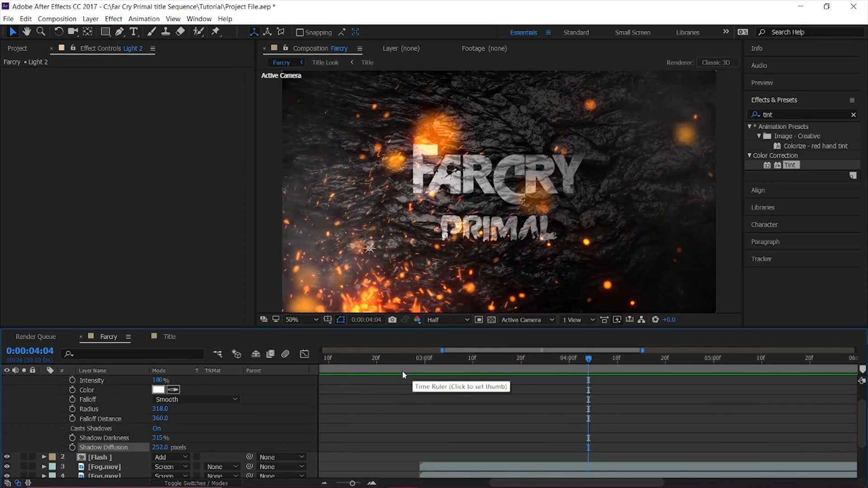
drag(442, 350, 326, 359)
key(space)
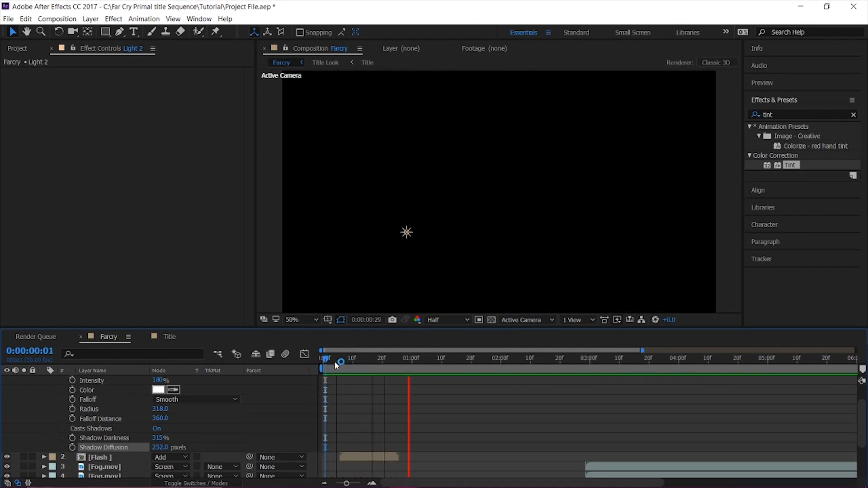
click(336, 362)
key(space)
key(space)
click(336, 364)
key(space)
key(space)
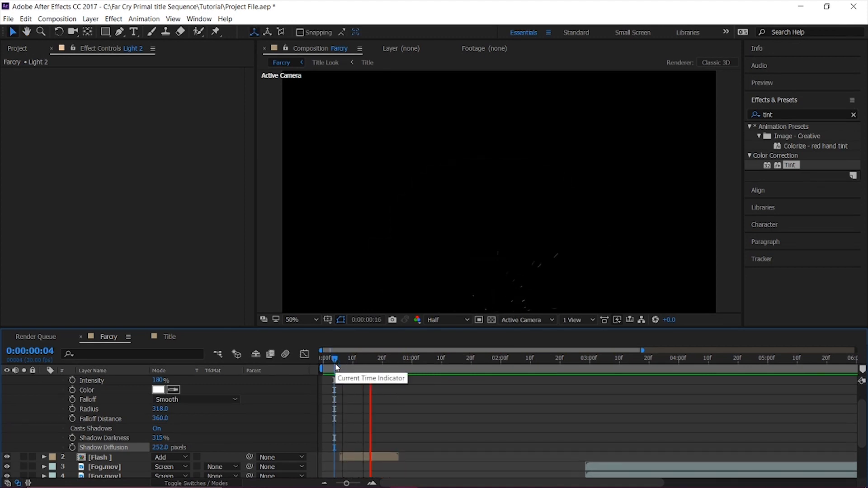
key(space)
key(space)
key(space)
drag(335, 363, 321, 362)
key(space)
key(space)
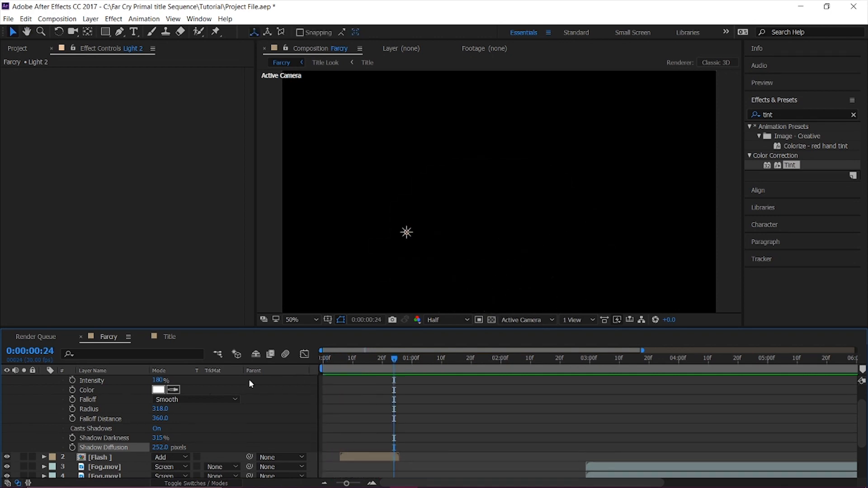
Duplicate the Light 2 and Flash layers together, and place one Flash copy directly below Light 3.
scroll(275, 378, up, 2)
click(46, 381)
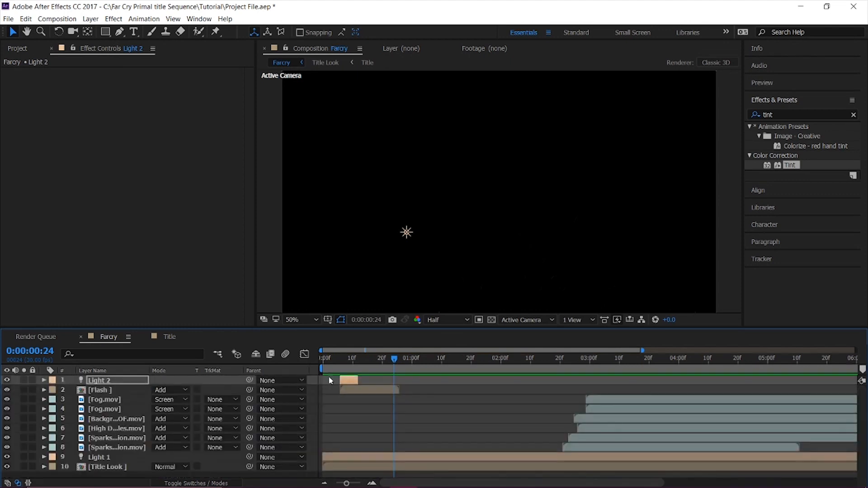
click(108, 390)
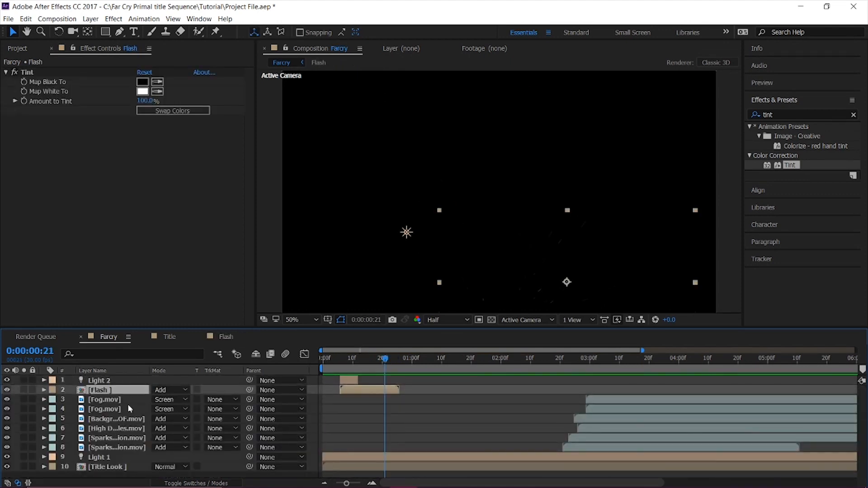
ctrl+click(119, 381)
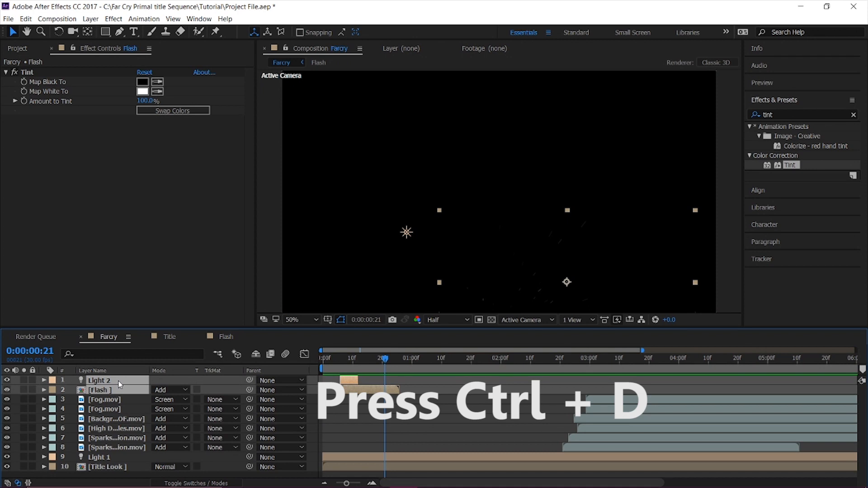
key(ctrl+d)
click(118, 407)
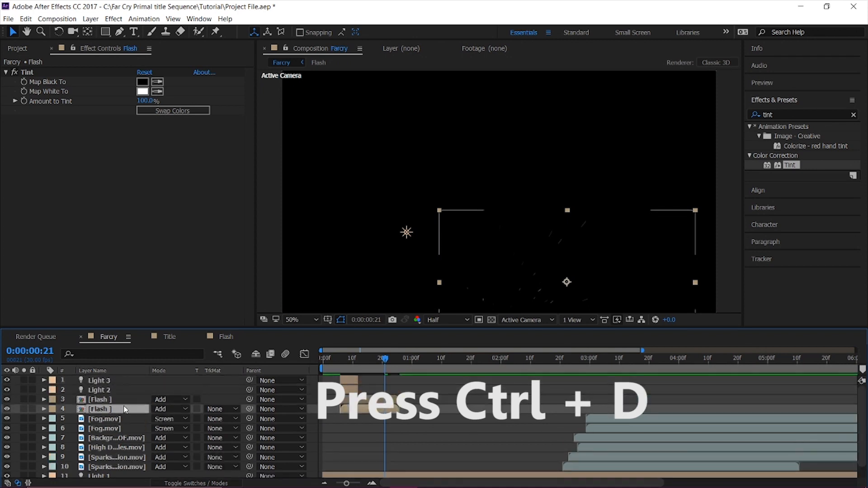
drag(117, 406, 118, 393)
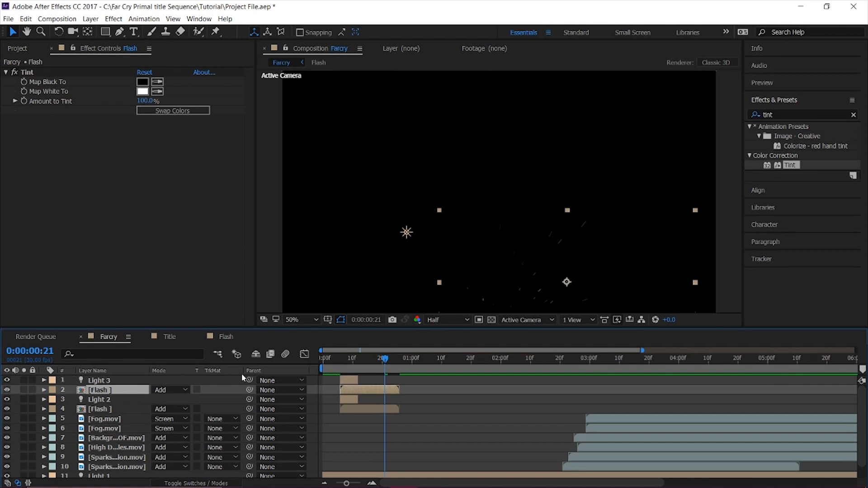
Shift Light 3 and the Flash layer below it to start at about 0:00:00:22, and preview both flashes from the beginning.
shift+click(119, 382)
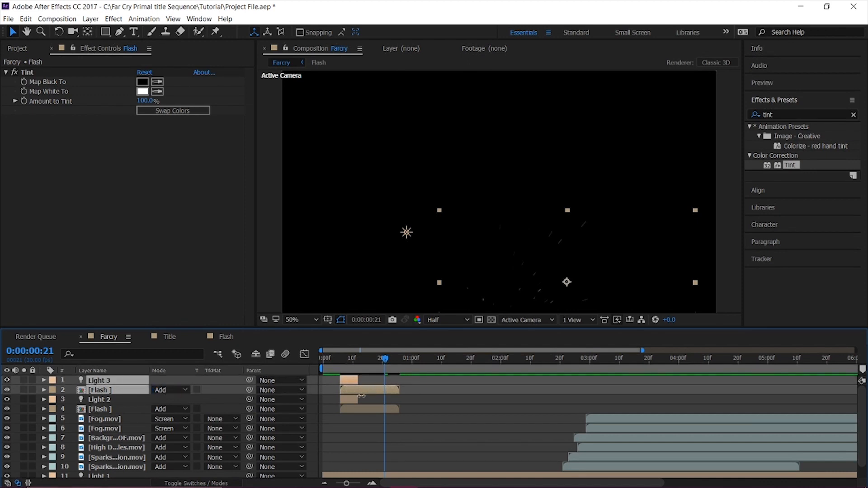
drag(354, 393, 462, 395)
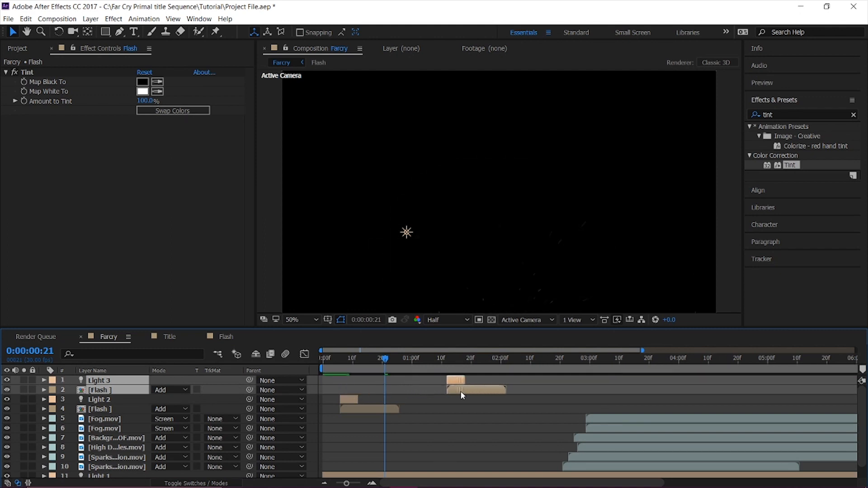
drag(411, 408, 401, 409)
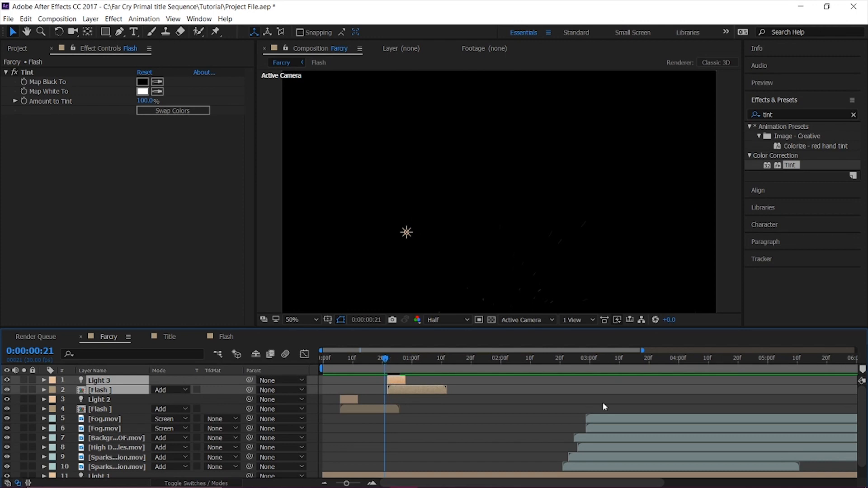
key(space)
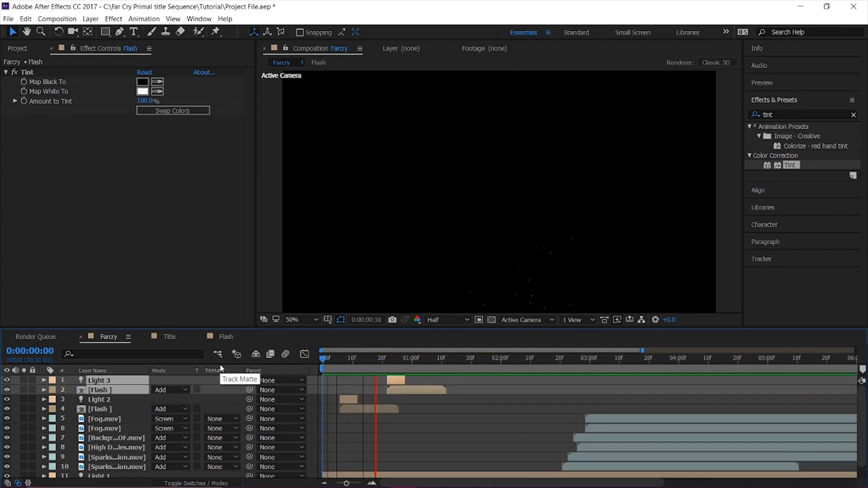
key(space)
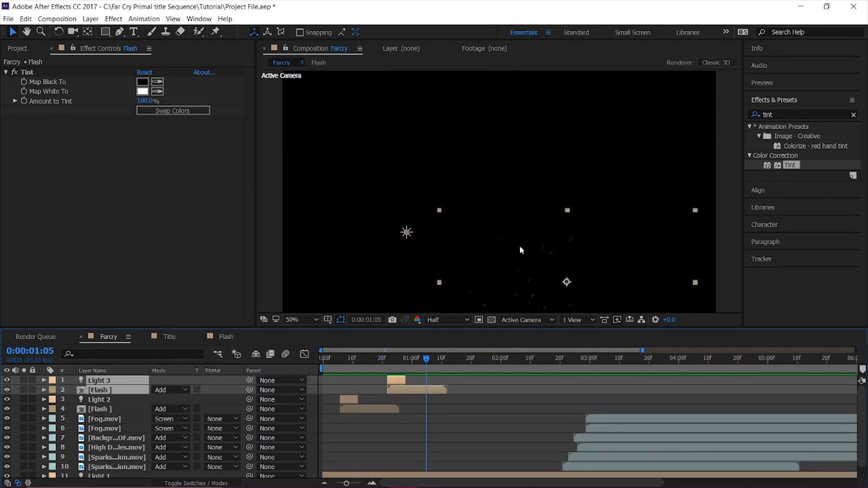
Move Light 3 and the Flash layer below it to the lower-left corner of the frame so they overlap, and preview them.
click(116, 391)
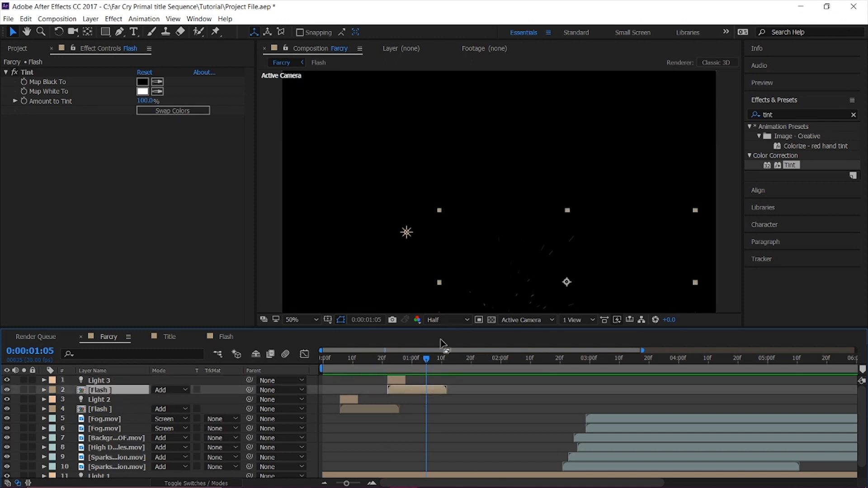
drag(425, 362, 401, 362)
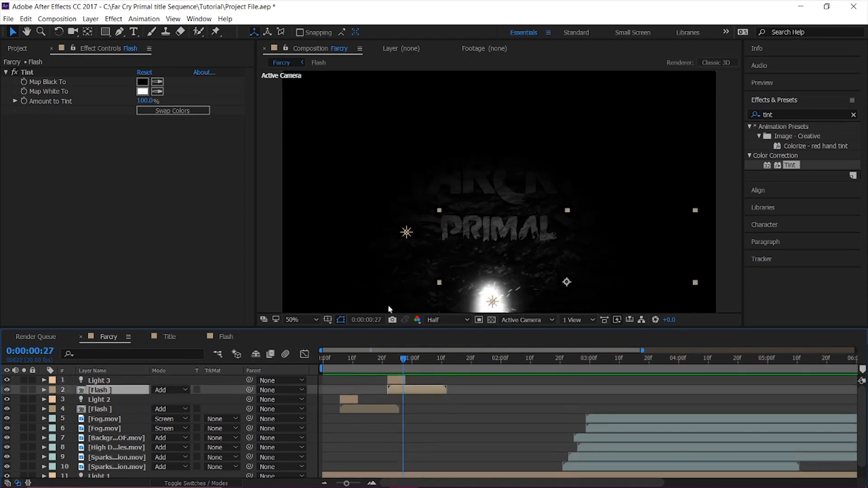
drag(497, 303, 331, 296)
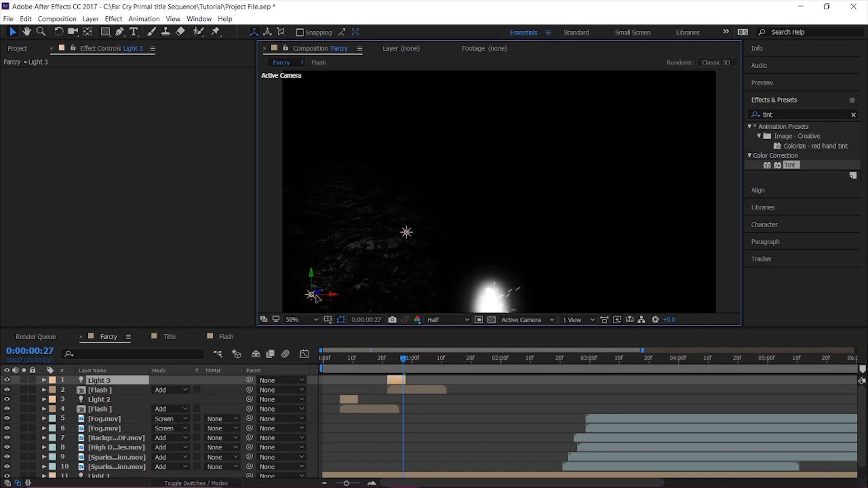
click(118, 391)
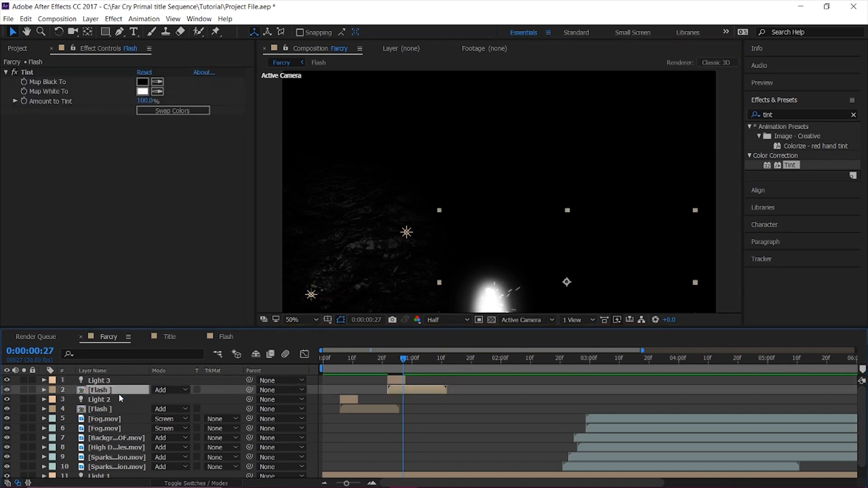
drag(471, 288, 357, 282)
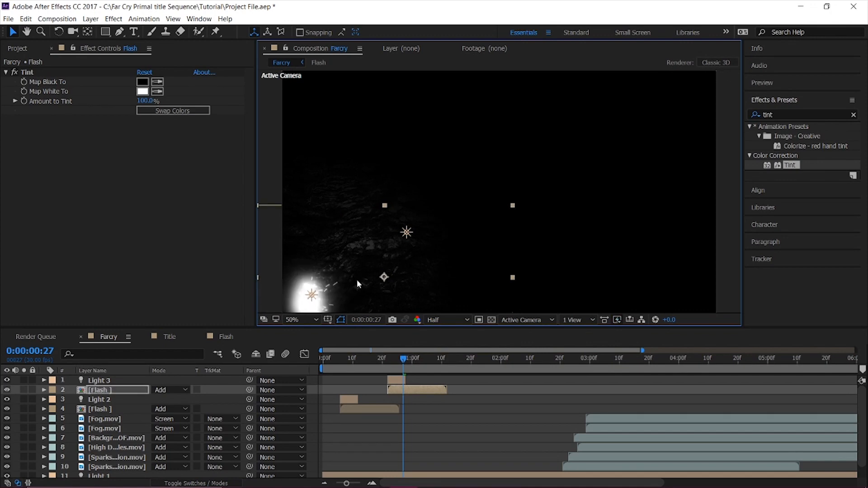
drag(374, 357, 219, 355)
key(space)
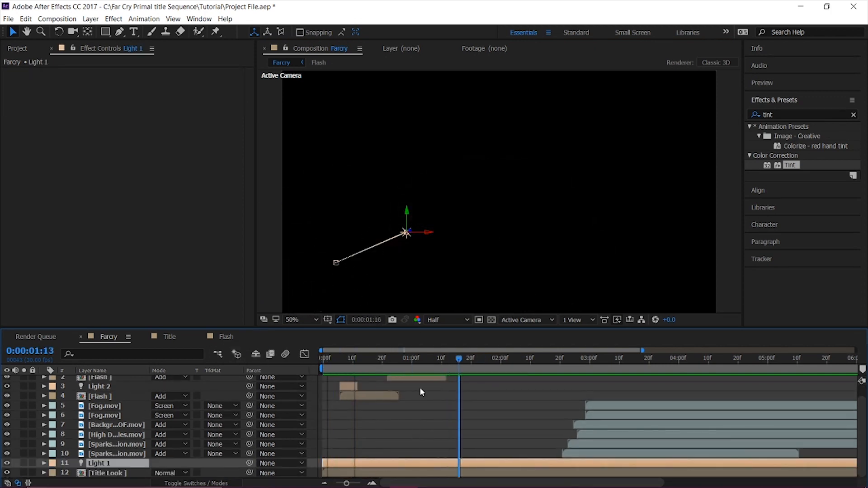
Reveal Light 1's Position keyframes and shift both earlier together so the first sits at about 0:00:01:00.
mouse_move(419, 388)
mouse_down()
mouse_move(348, 386)
mouse_move(416, 382)
mouse_up()
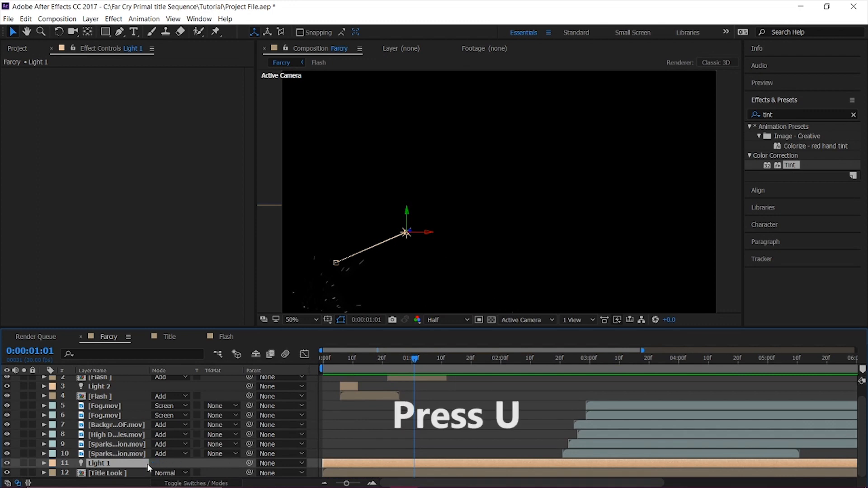
key(u)
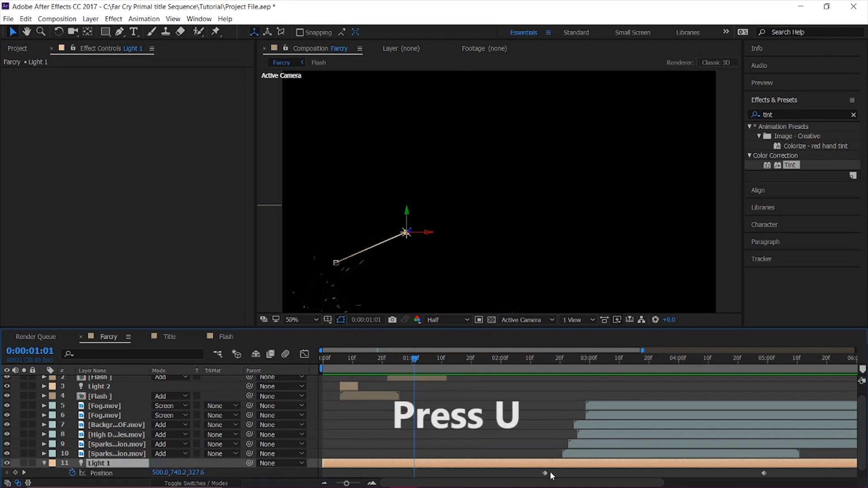
scroll(608, 437, down, 1)
drag(516, 460, 771, 461)
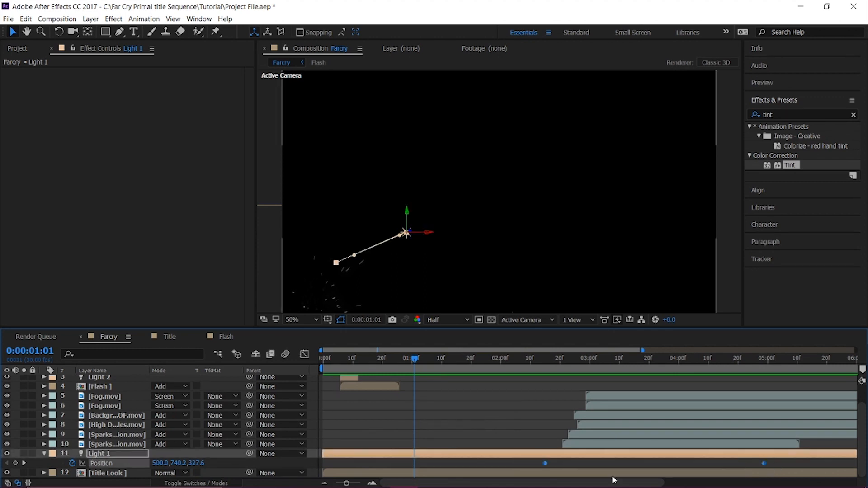
drag(545, 464, 411, 466)
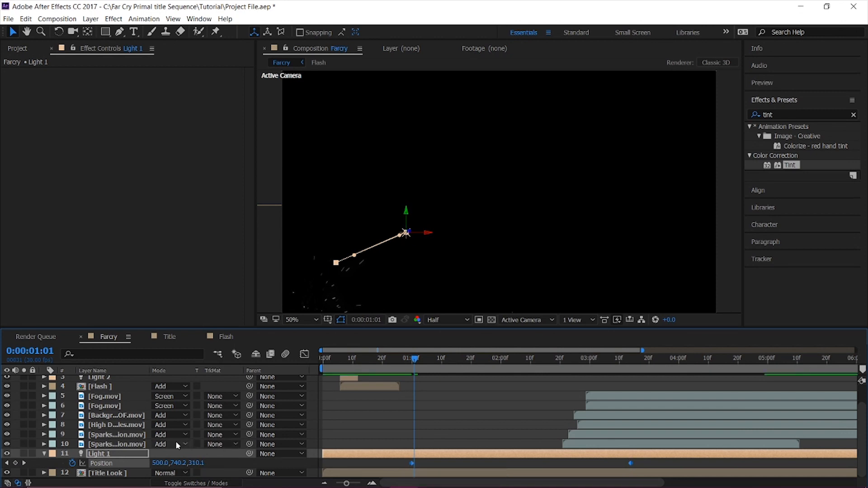
Shift the two fog, two particle and two sparks layers earlier together so the lowest sparks layer starts at about 0:00:01:01.
click(147, 442)
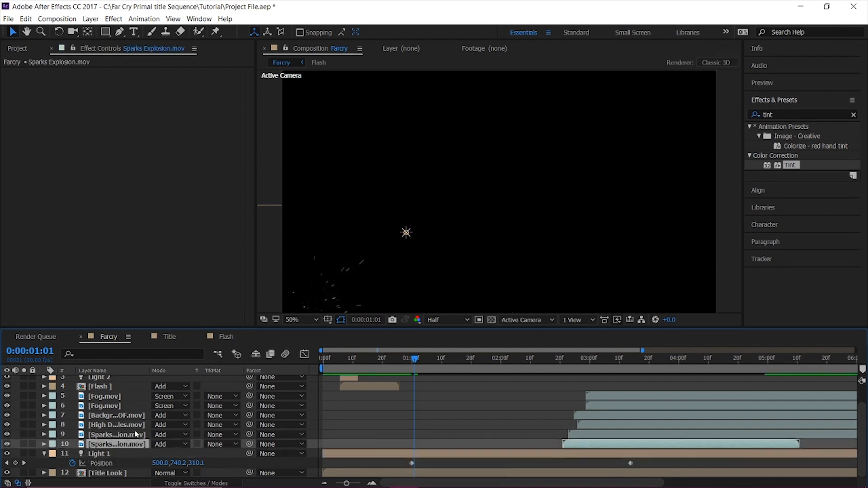
shift+click(123, 398)
drag(617, 450, 469, 455)
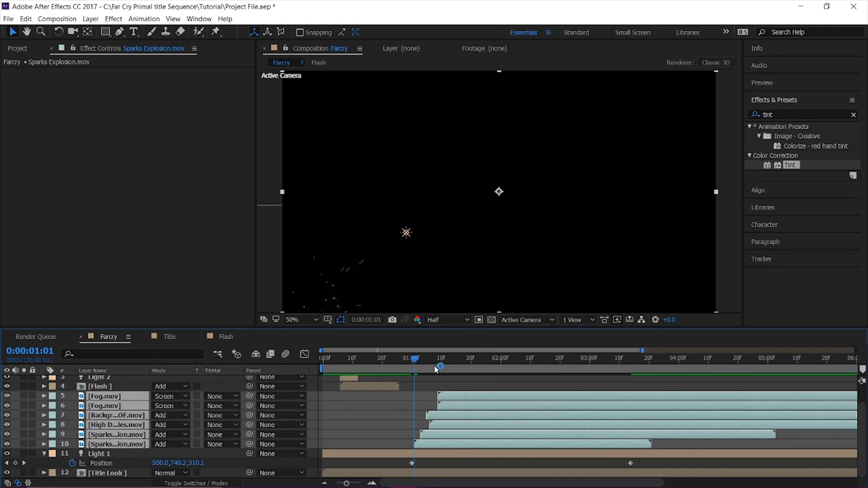
Play the whole composition from the start to examine how the flashes, sparks, particles and title light are timed.
key(Home)
key(space)
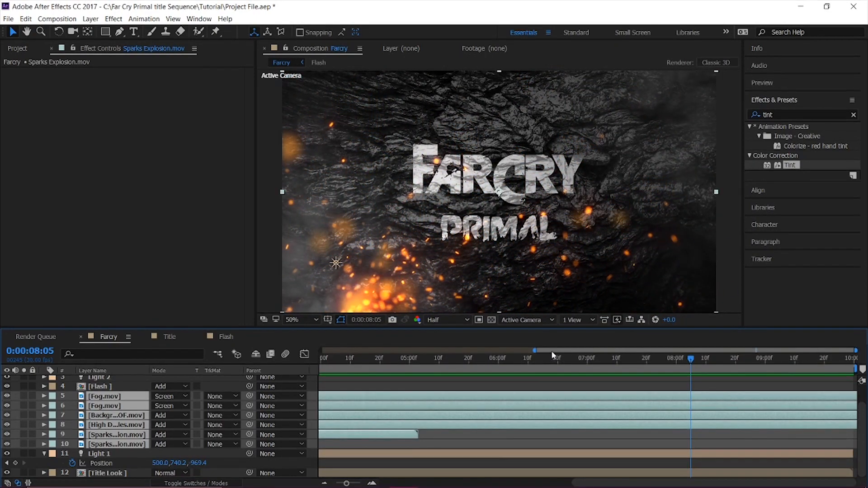
key(semicolon)
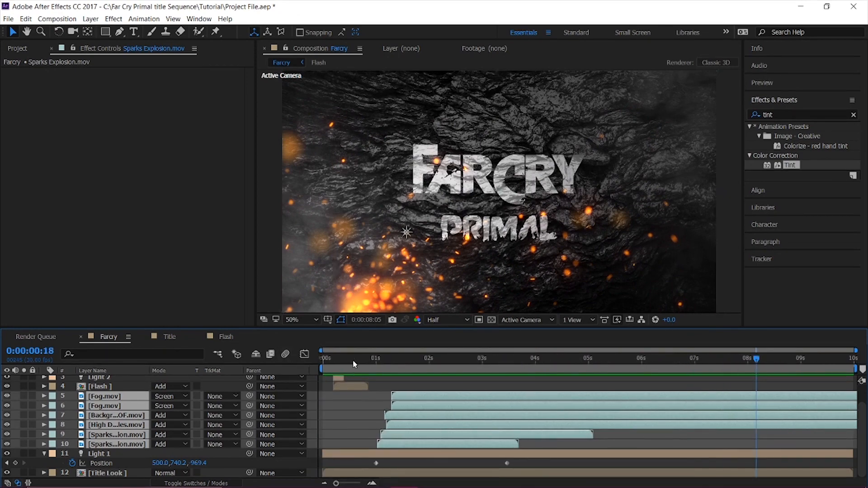
drag(353, 361, 1, 354)
key(space)
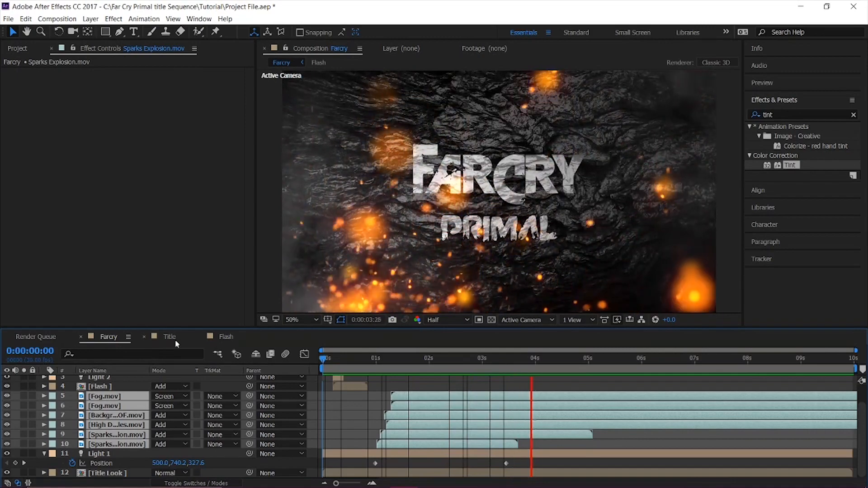
key(space)
key(space)
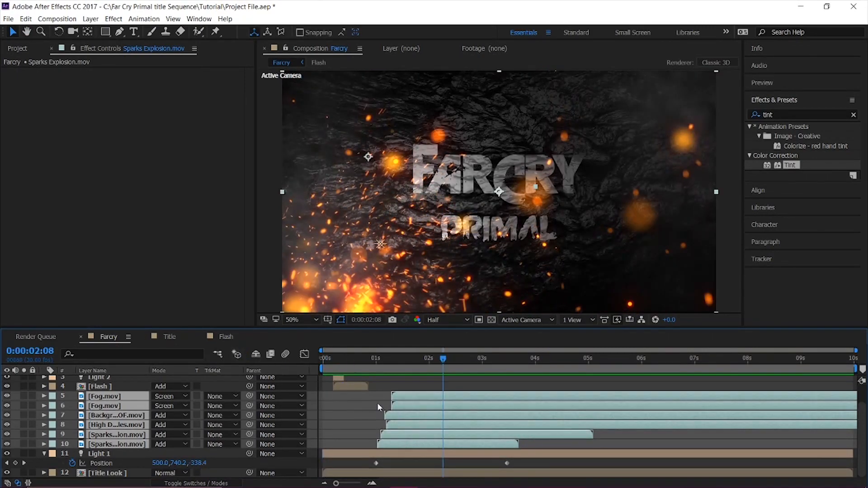
Delay the background particles, the other particle layer and the upper sparks layer slightly to stagger their starts, and preview the result.
click(377, 400)
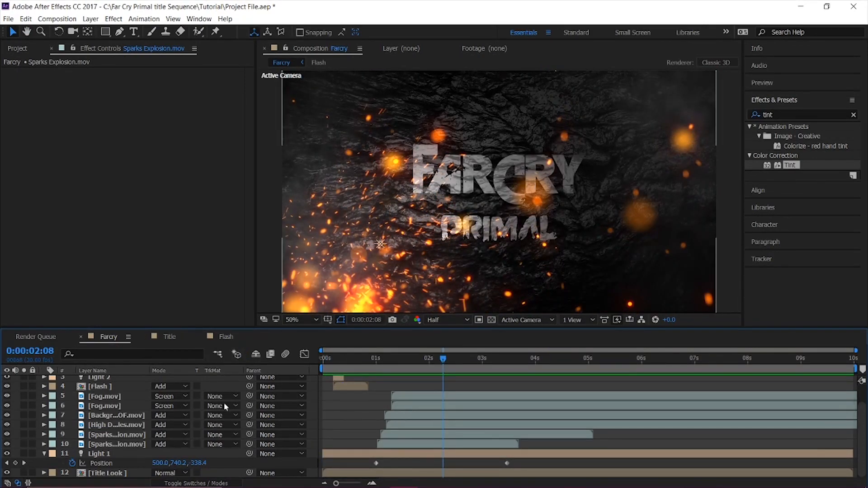
click(106, 417)
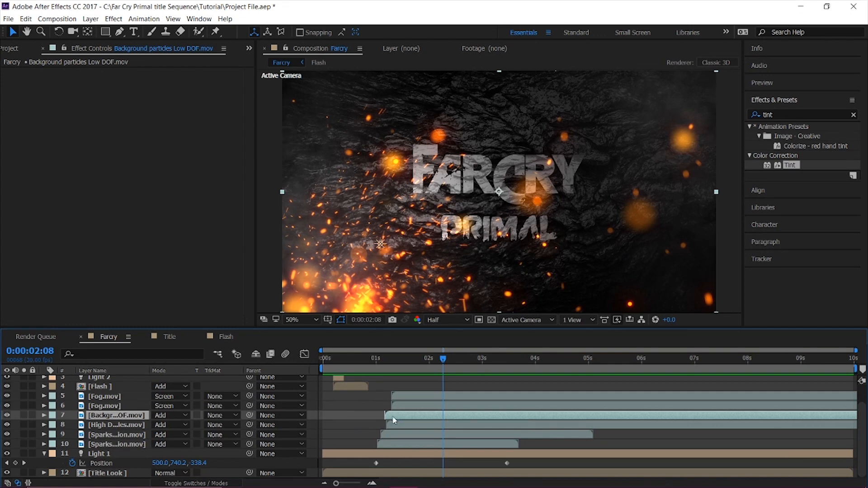
drag(390, 422, 407, 419)
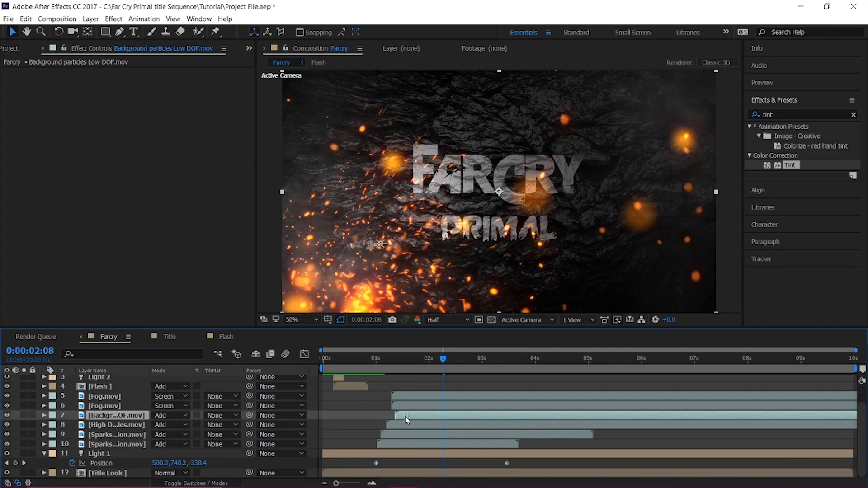
click(398, 427)
drag(398, 431, 394, 436)
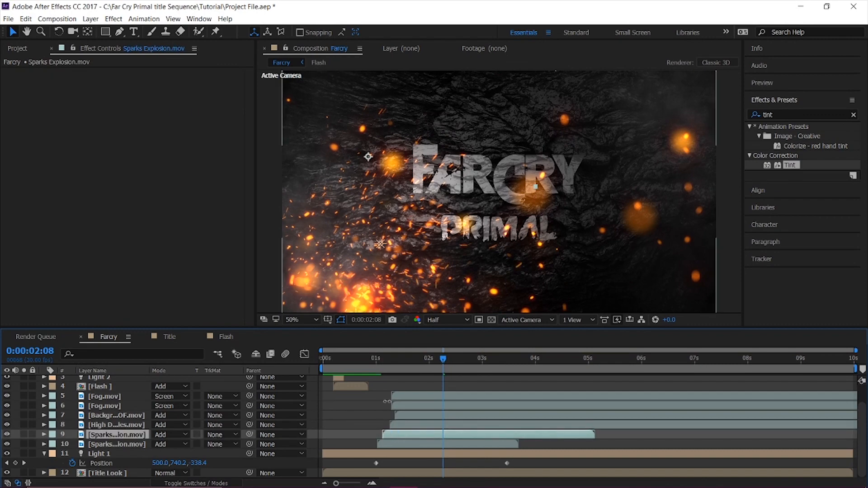
drag(376, 357, 353, 359)
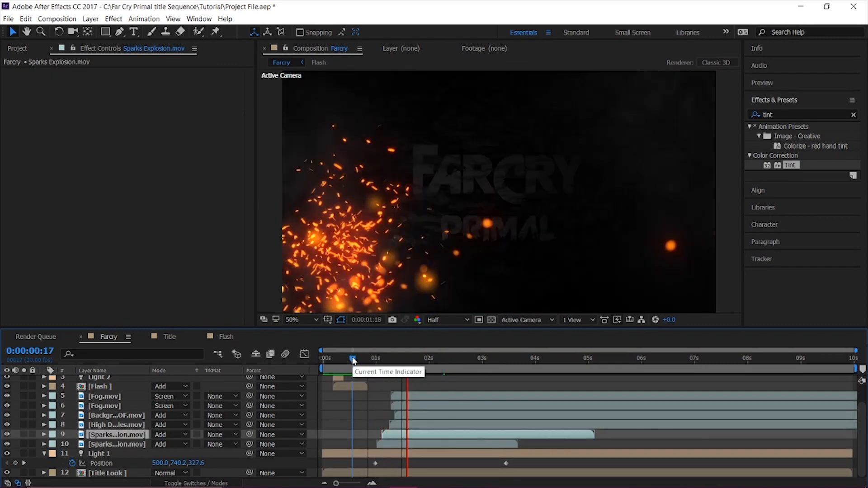
drag(353, 360, 297, 359)
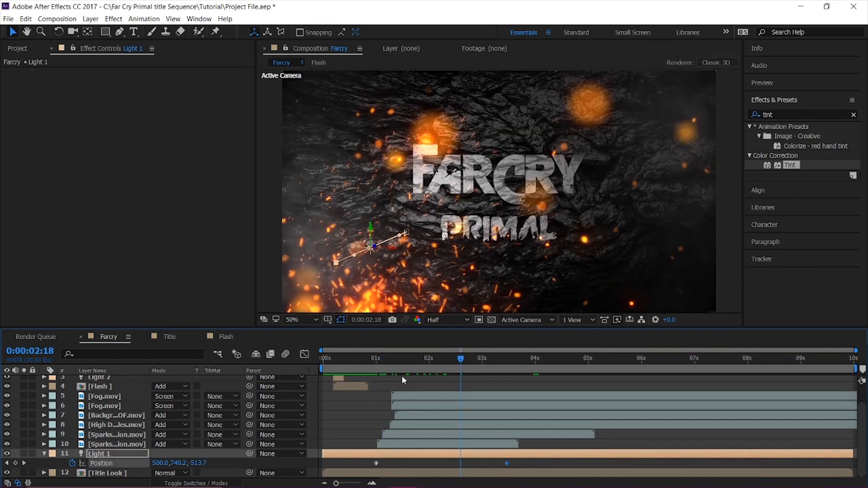
Try slowing Light 1's reveal by moving its second Position keyframe to about 4.5 seconds, and preview it.
click(511, 462)
click(507, 463)
drag(507, 464, 564, 463)
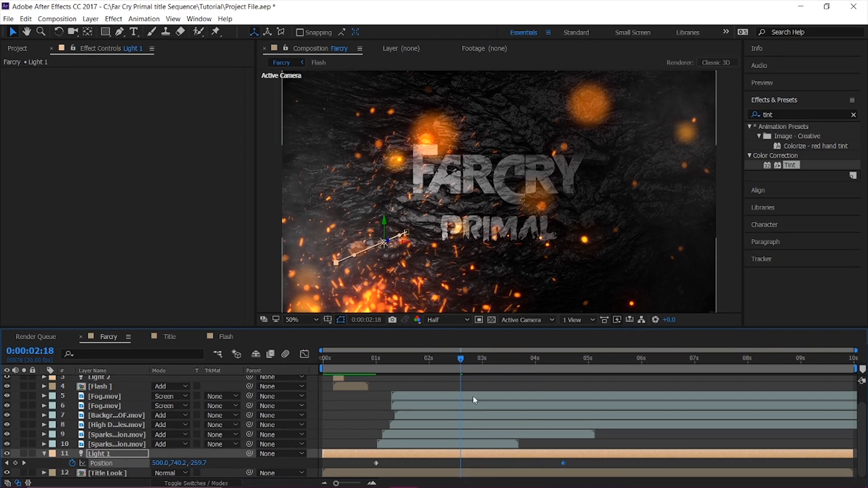
click(358, 364)
key(space)
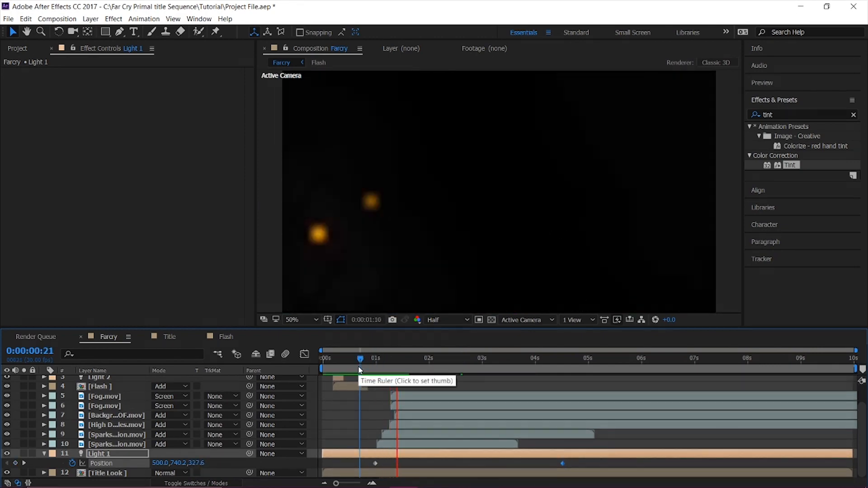
key(space)
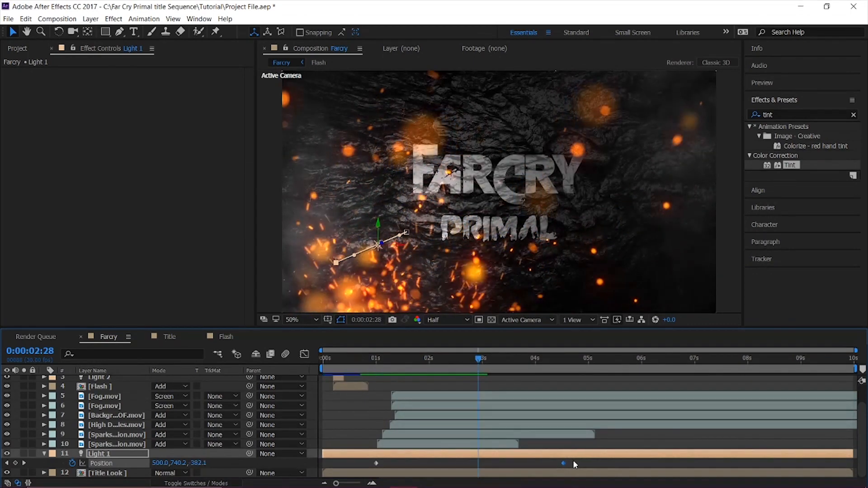
Try Light 1's second Position keyframe slightly earlier, at about 4.4 seconds, and preview the title reveal again.
drag(564, 463, 554, 463)
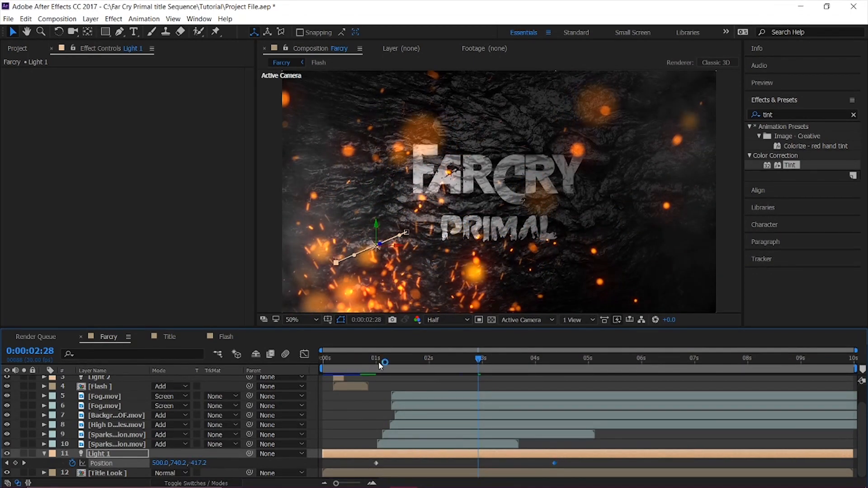
drag(379, 362, 369, 361)
key(space)
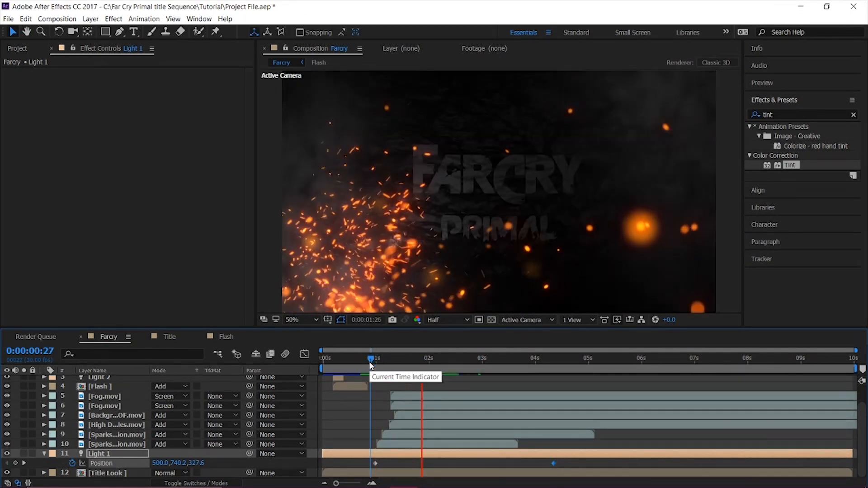
key(space)
drag(371, 364, 275, 360)
key(space)
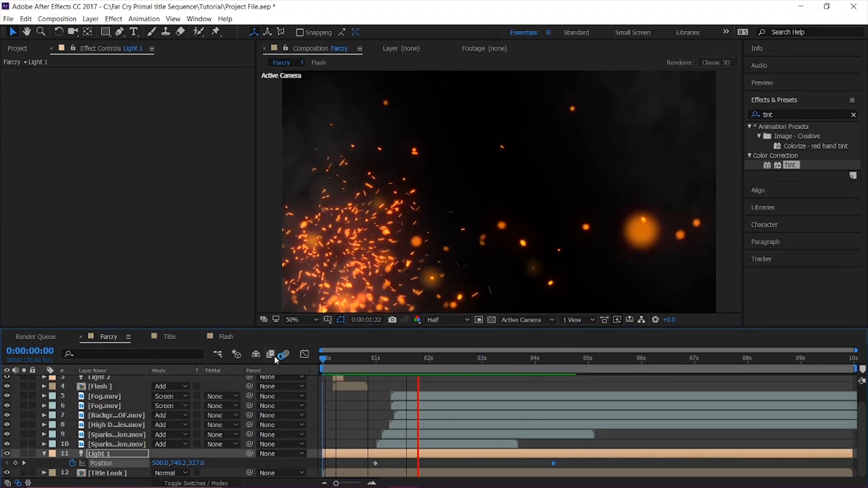
key(space)
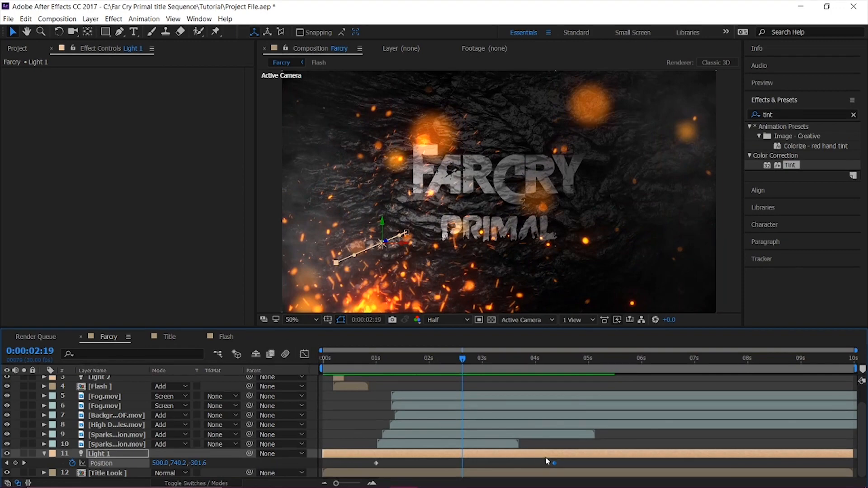
Move Light 1's second Position keyframe to about 4.25 seconds and replay the sequence from the beginning.
drag(554, 463, 549, 464)
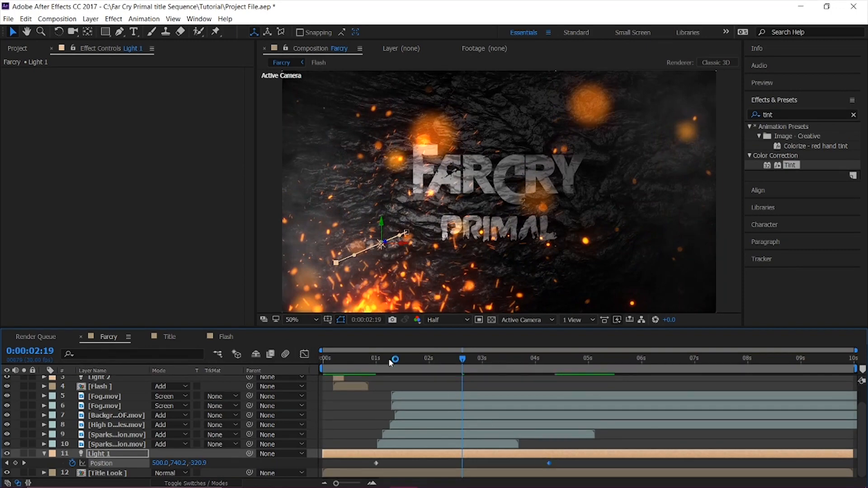
click(375, 361)
key(space)
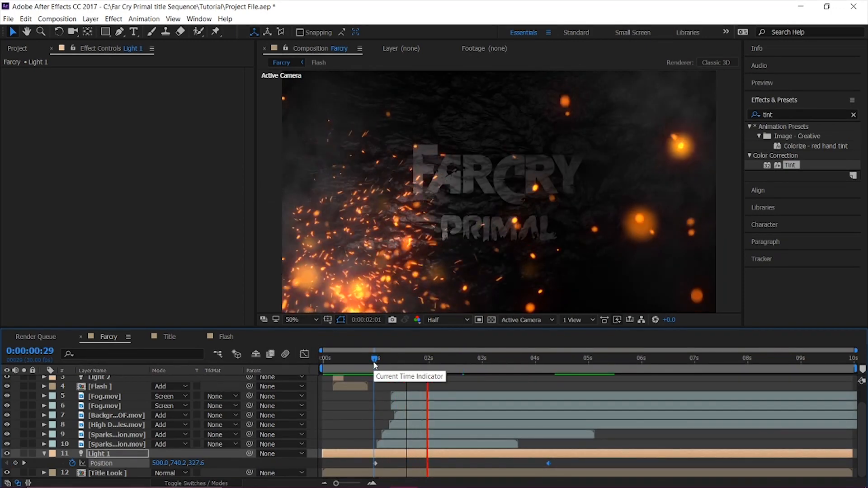
key(space)
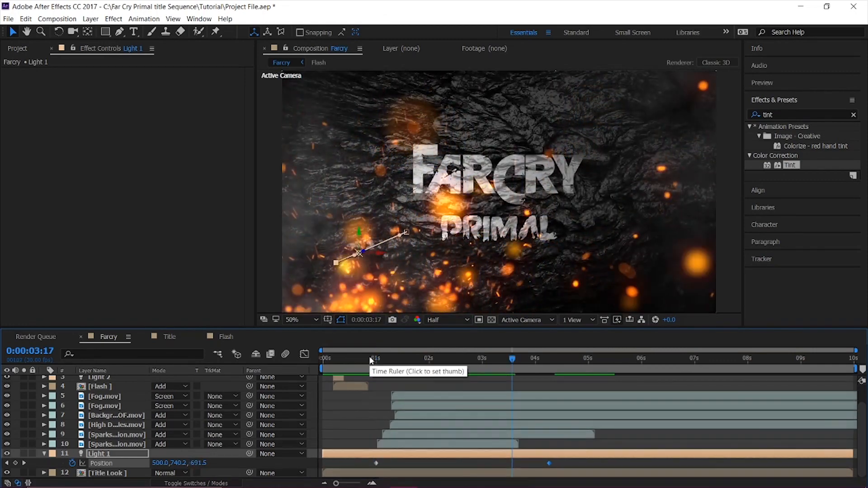
drag(370, 361, 295, 355)
key(space)
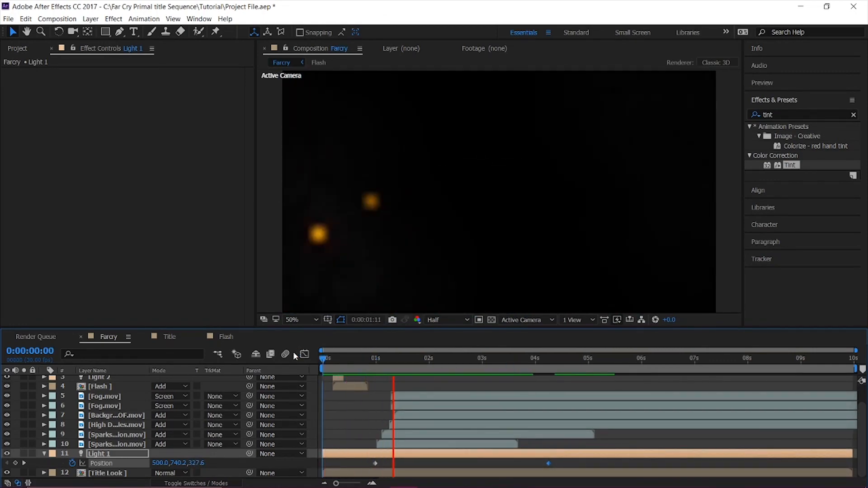
key(space)
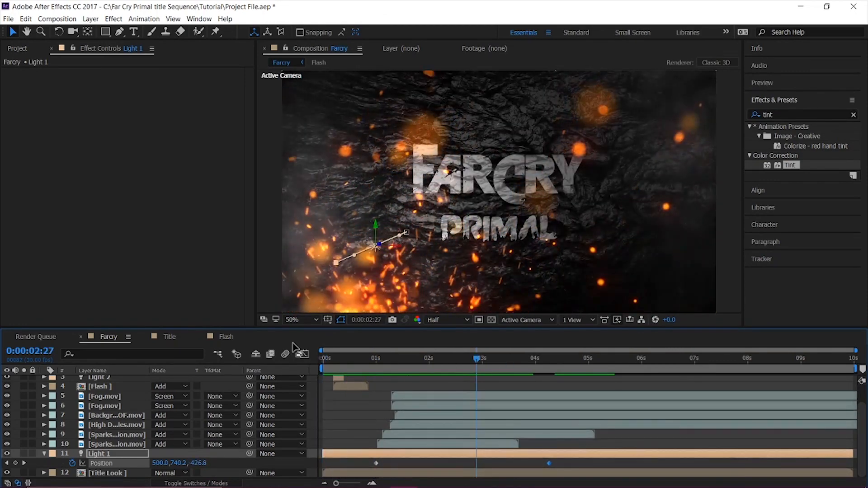
key(space)
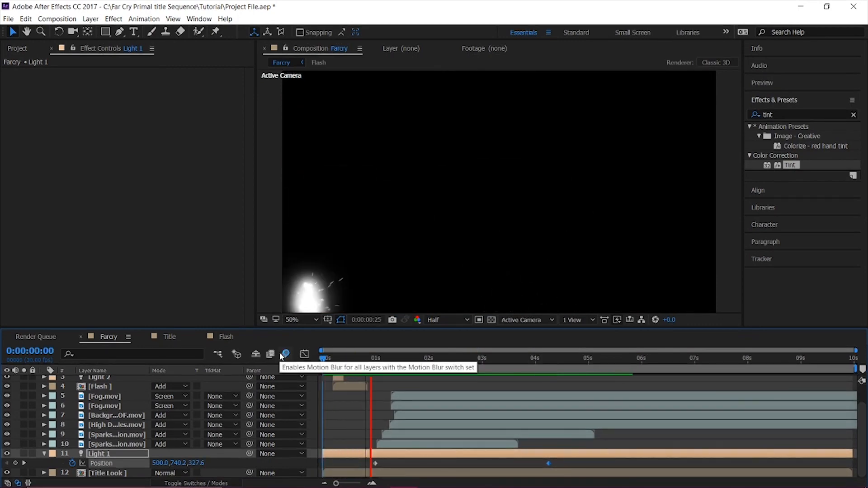
Move Light 1's first Position keyframe earlier, to about 0.8 seconds, and preview the title reveal from the start.
key(space)
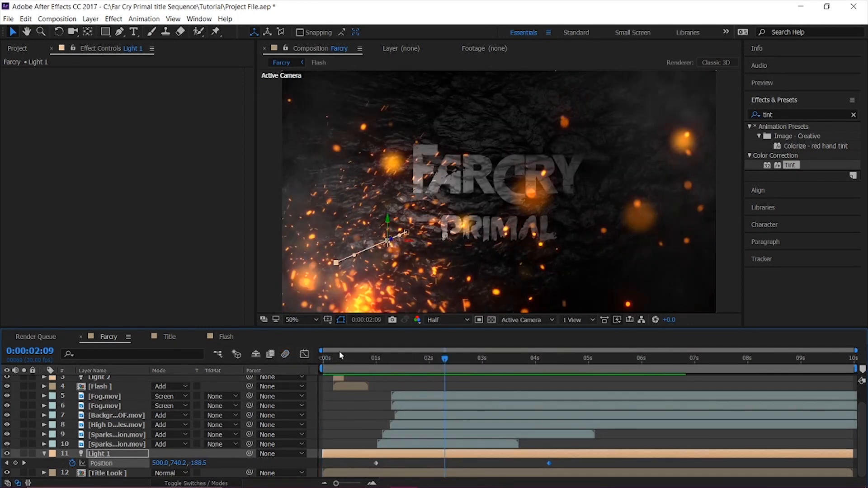
click(378, 357)
key(space)
key(space)
drag(375, 463, 367, 463)
key(Home)
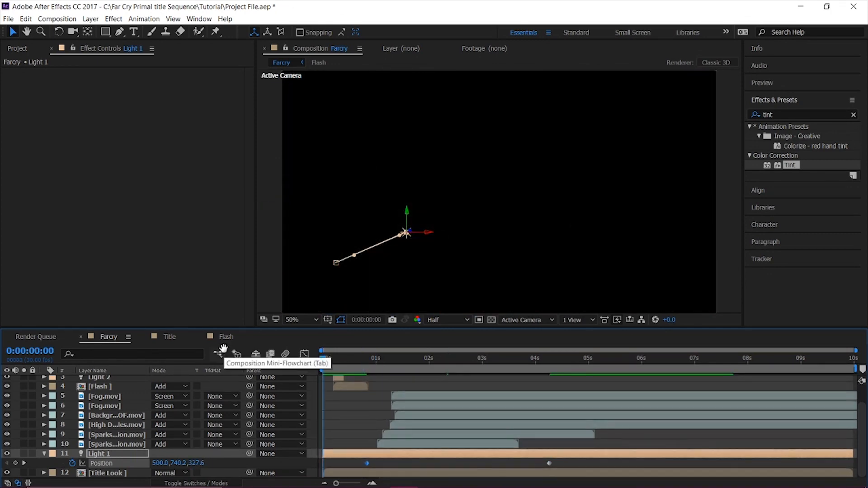
key(space)
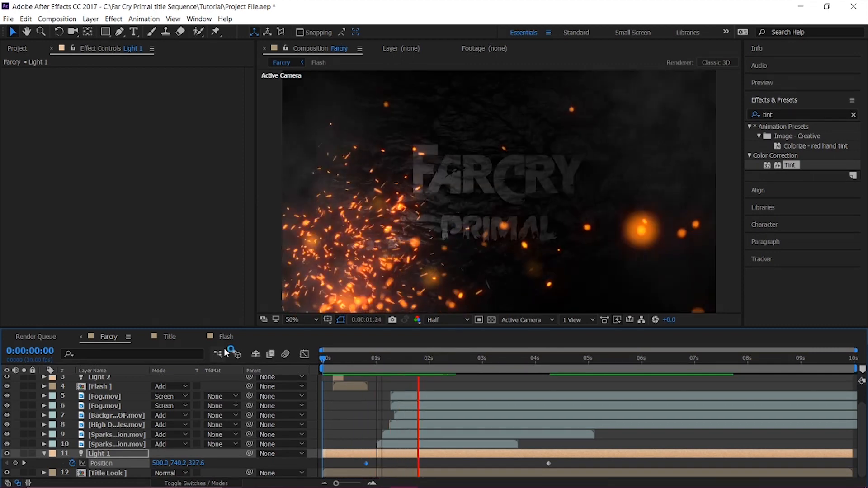
key(space)
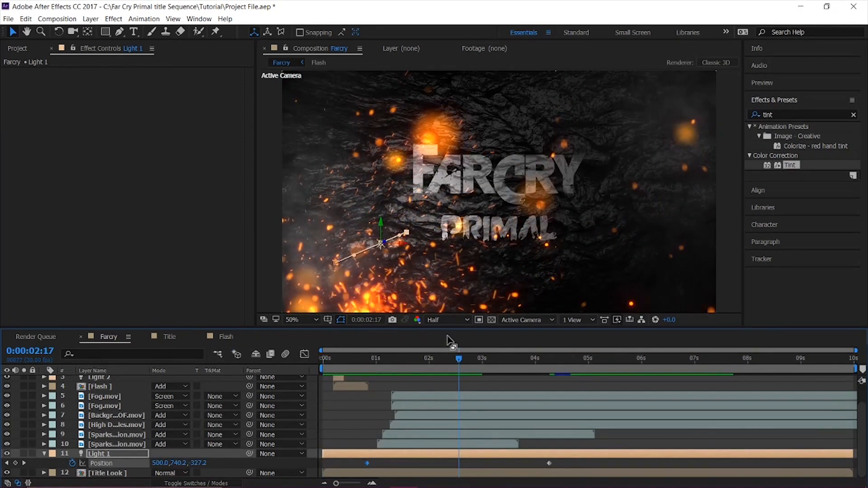
Apply Easy Ease to both of Light 1's Position keyframes and preview the smoothed reveal.
mouse_move(406, 362)
mouse_down()
mouse_move(397, 361)
mouse_move(406, 362)
mouse_up()
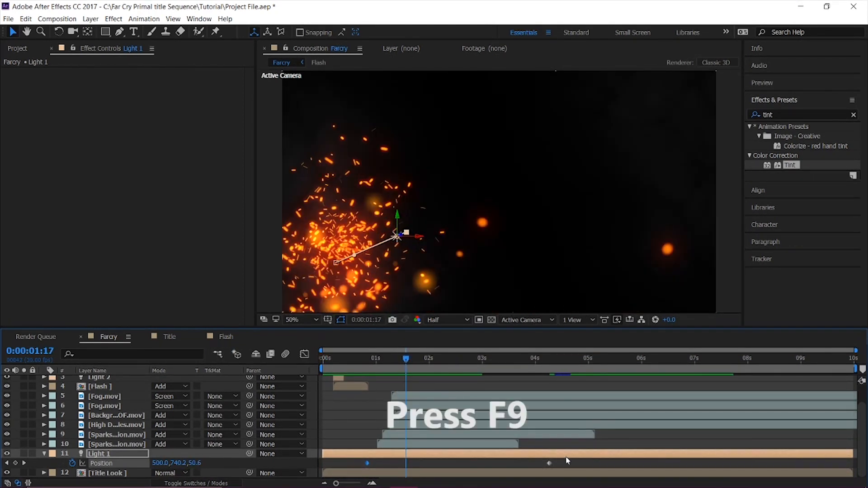
drag(574, 462, 348, 462)
key(F9)
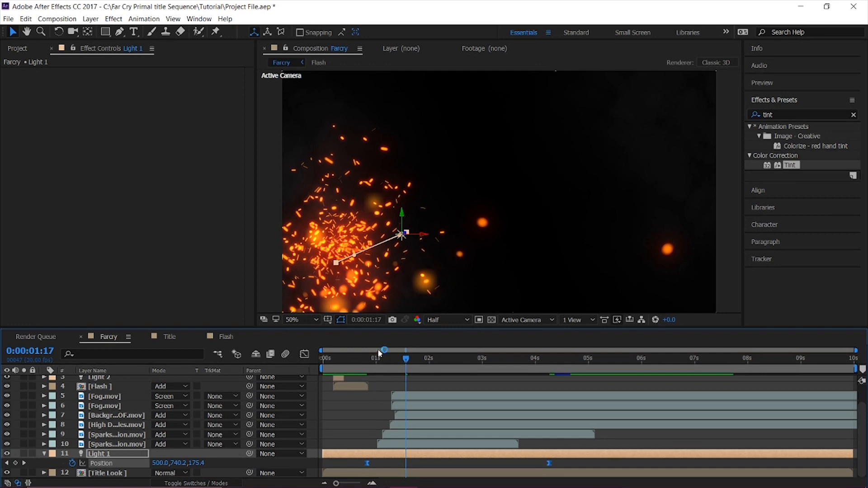
key(Home)
key(space)
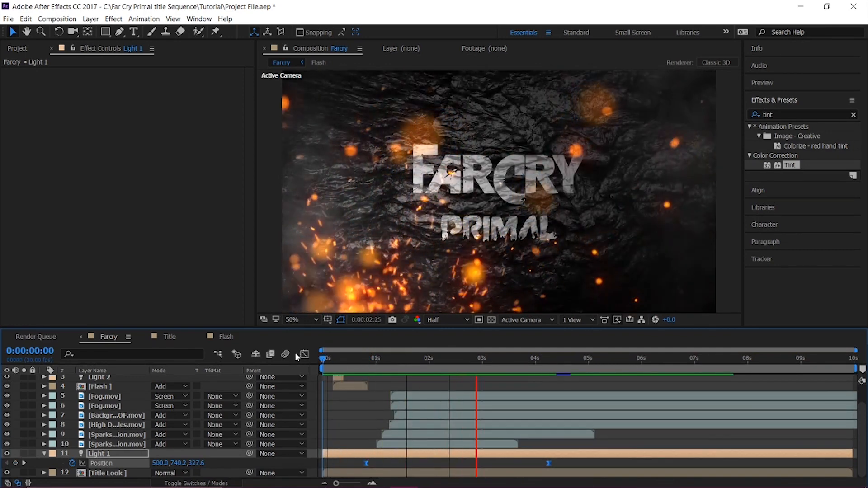
mouse_move(416, 365)
mouse_down()
mouse_move(378, 369)
mouse_move(427, 370)
mouse_up()
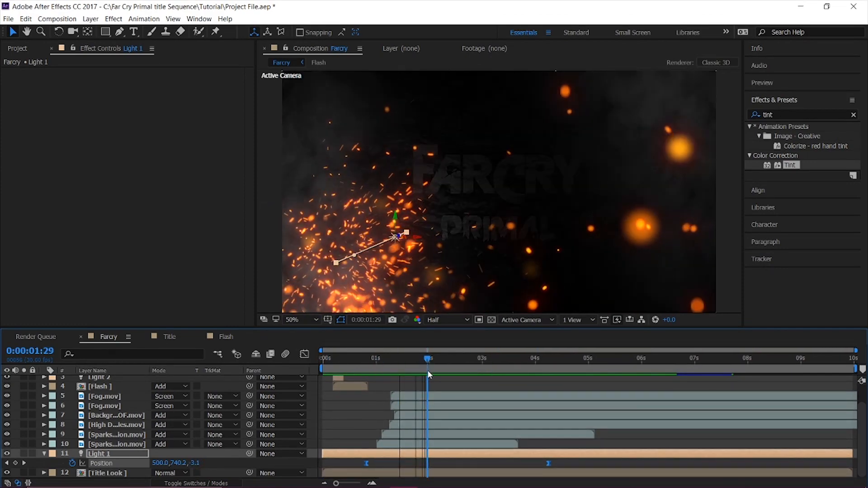
Move Light 1's second Position keyframe earlier, to about 3.6 seconds, and replay the sequence.
click(548, 462)
drag(546, 465, 505, 466)
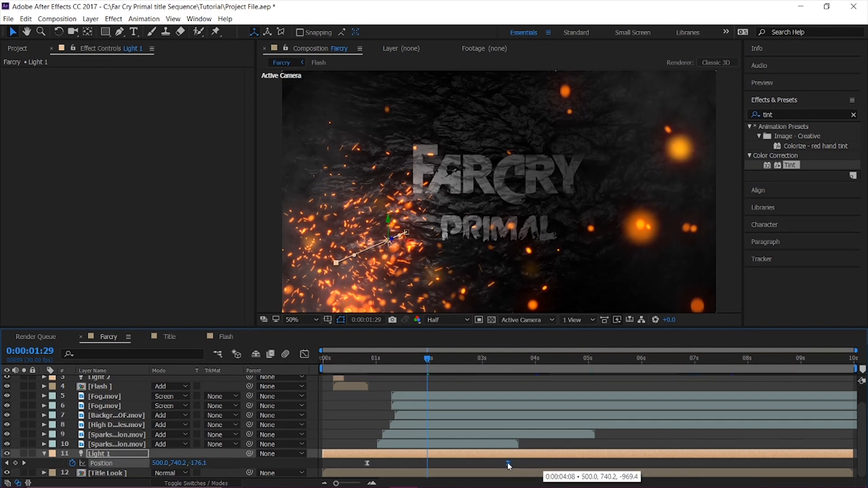
drag(427, 359, 303, 361)
key(space)
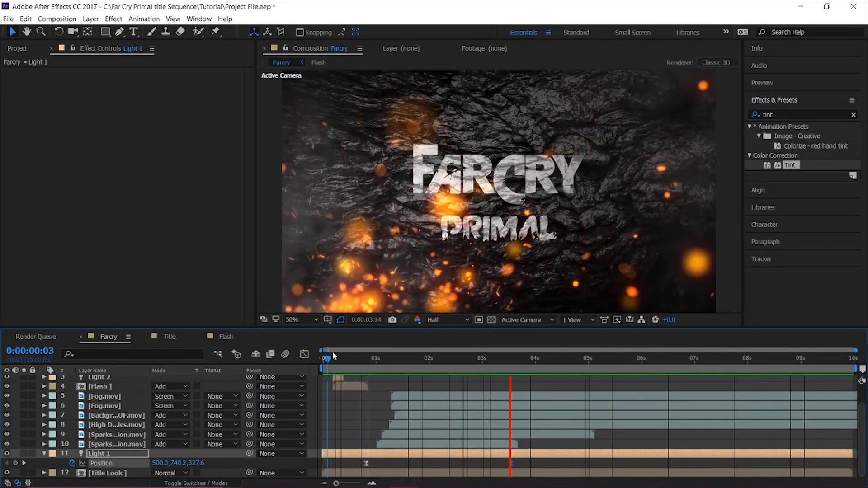
key(space)
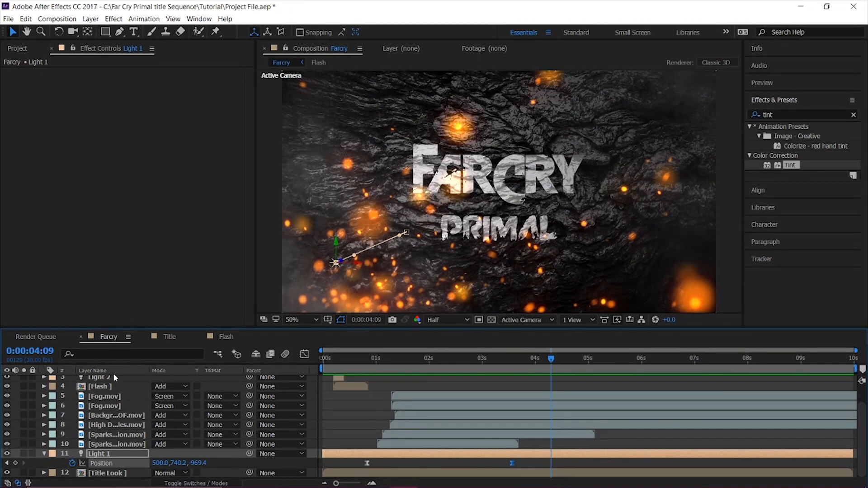
Duplicate the lowest Sparks Explosion layer, start the copy slightly after the original, preview the sequence and save the project.
click(134, 444)
mouse_move(383, 365)
mouse_down()
mouse_move(403, 364)
mouse_move(381, 369)
mouse_up()
key(ctrl+d)
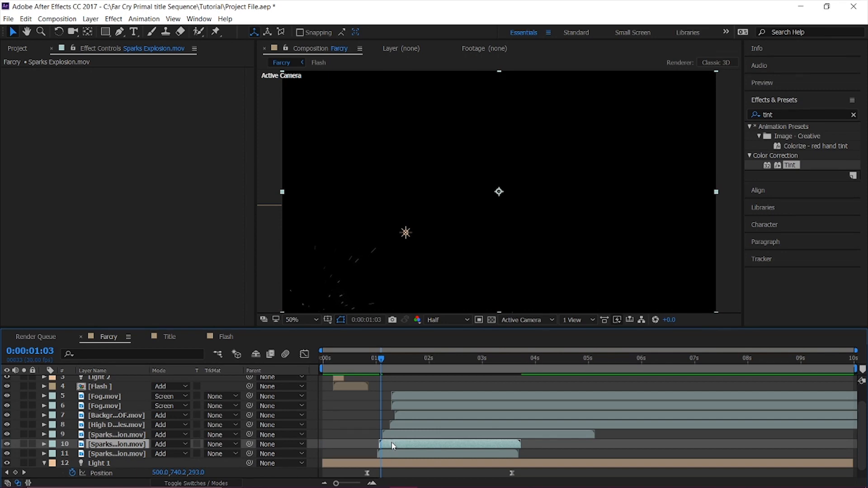
key(space)
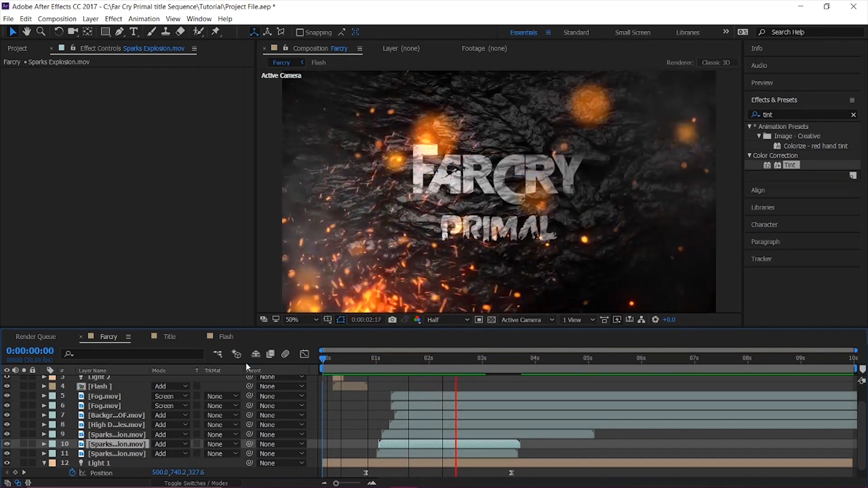
key(space)
key(space)
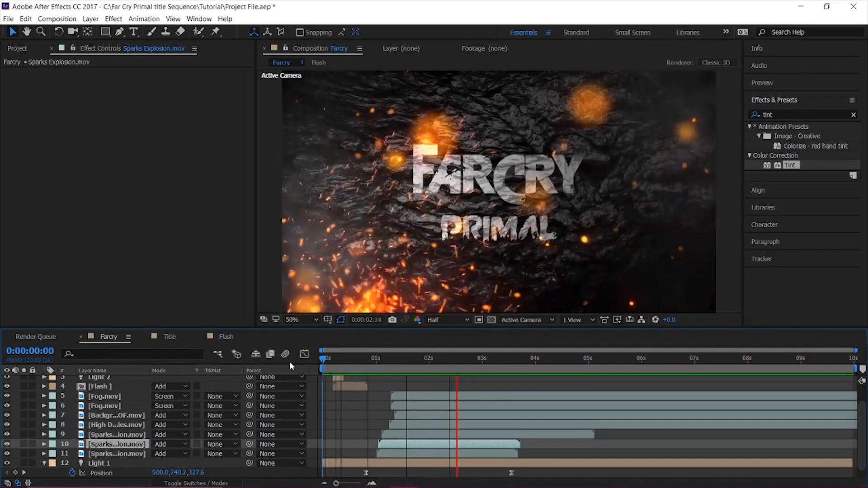
key(ctrl+s)
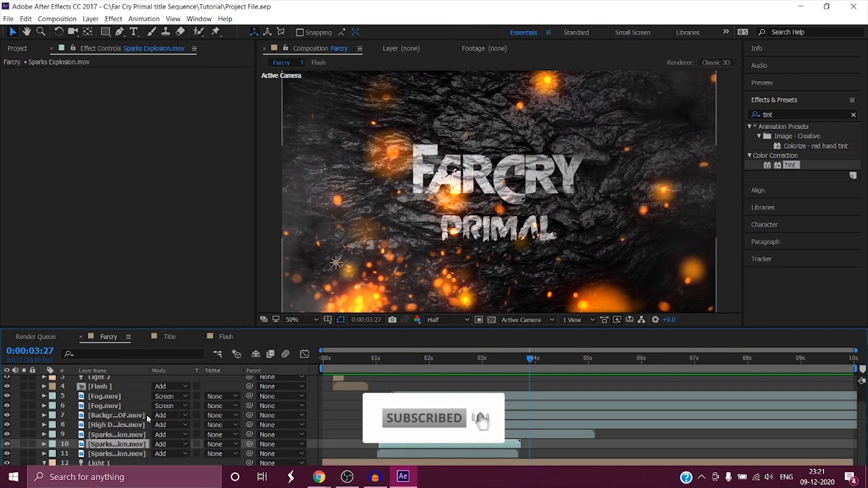
Create a black 1920 x 1080 px solid named OF and place it above all other layers.
scroll(131, 405, up, 2)
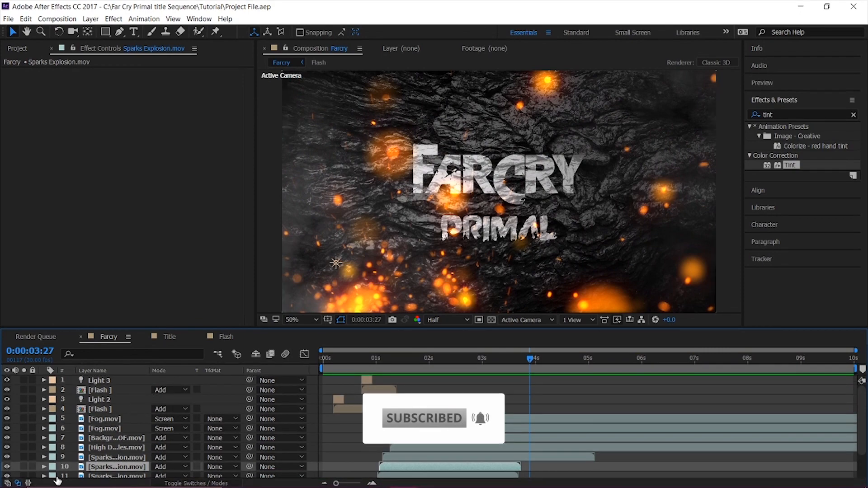
scroll(98, 437, down, 3)
scroll(42, 455, up, 3)
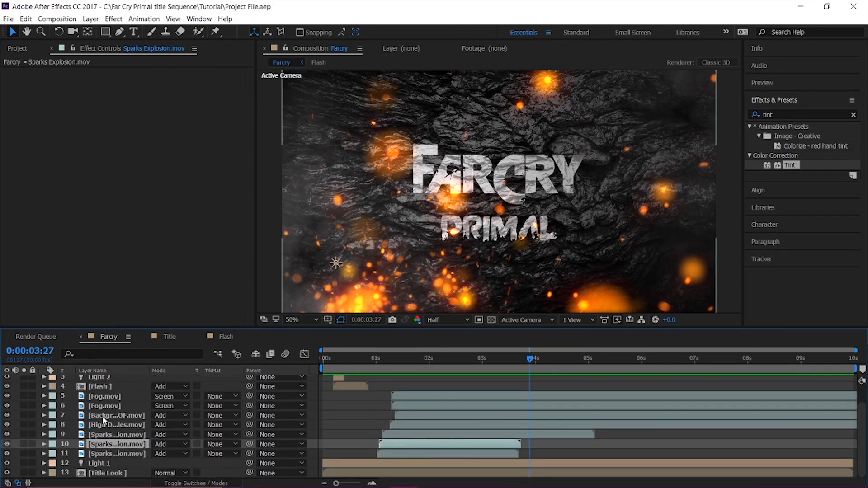
click(90, 19)
mouse_move(93, 29)
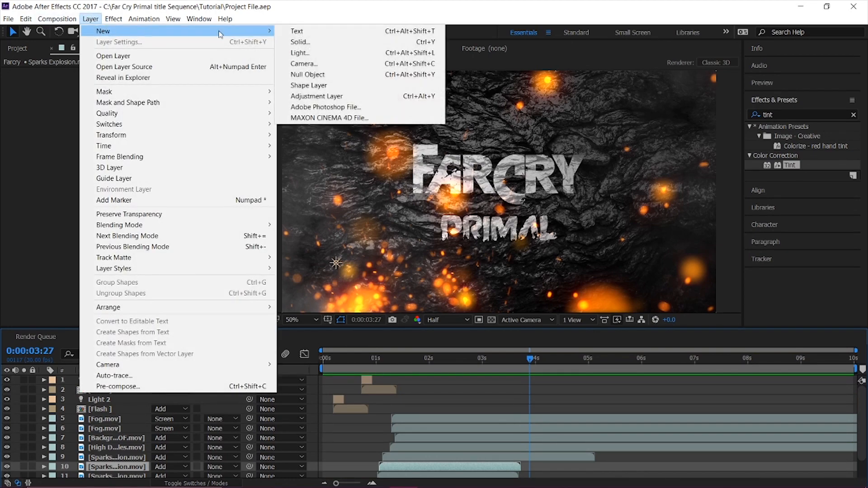
click(291, 48)
text(OF)
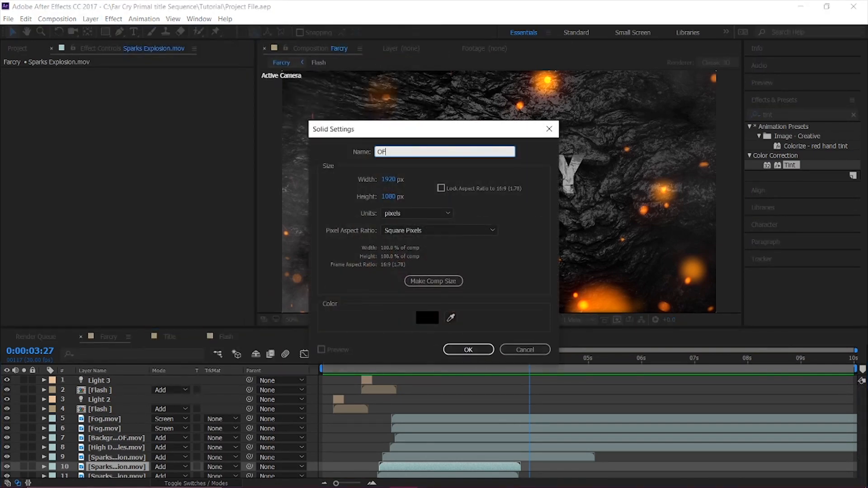
key(Return)
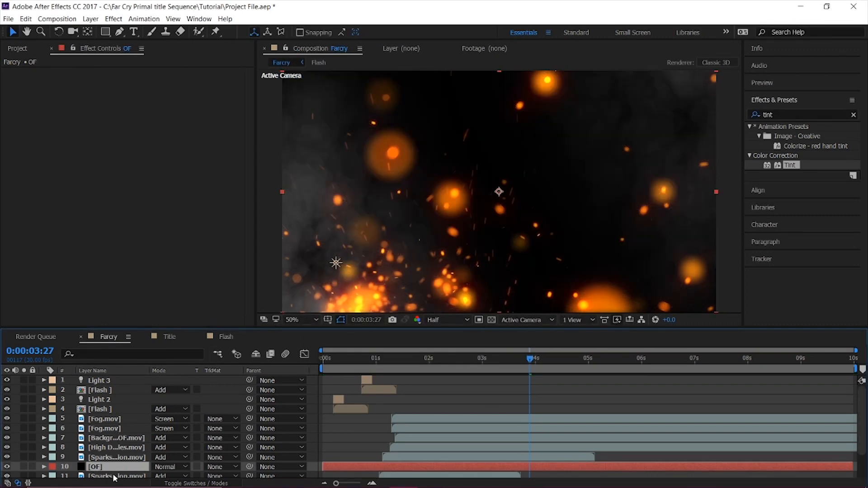
drag(116, 465, 115, 382)
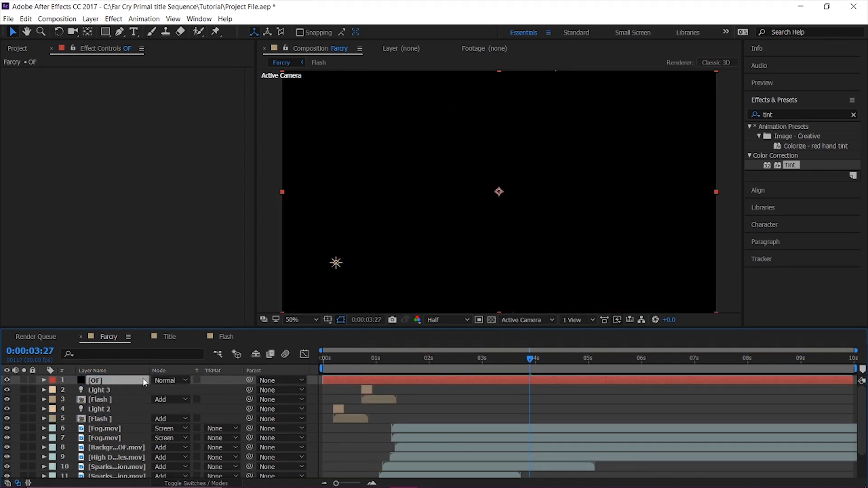
Find the Video Copilot Optical Flares effect and apply it to the OF solid.
click(820, 117)
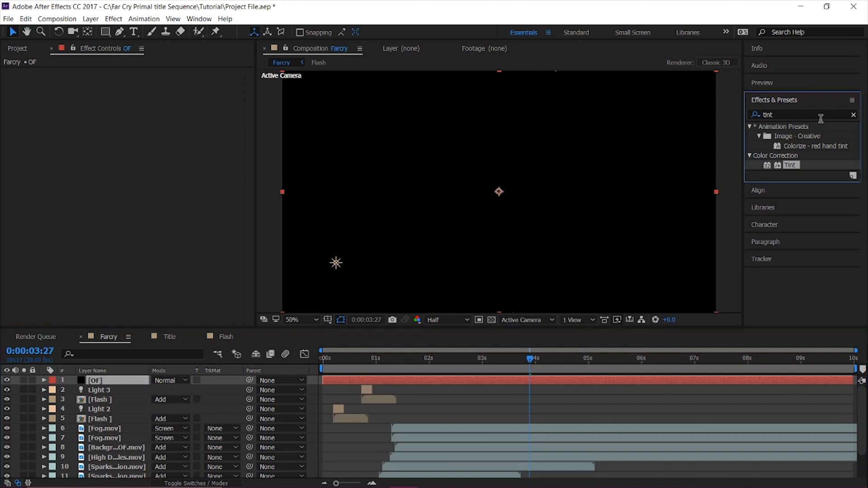
click(777, 115)
text(Optical)
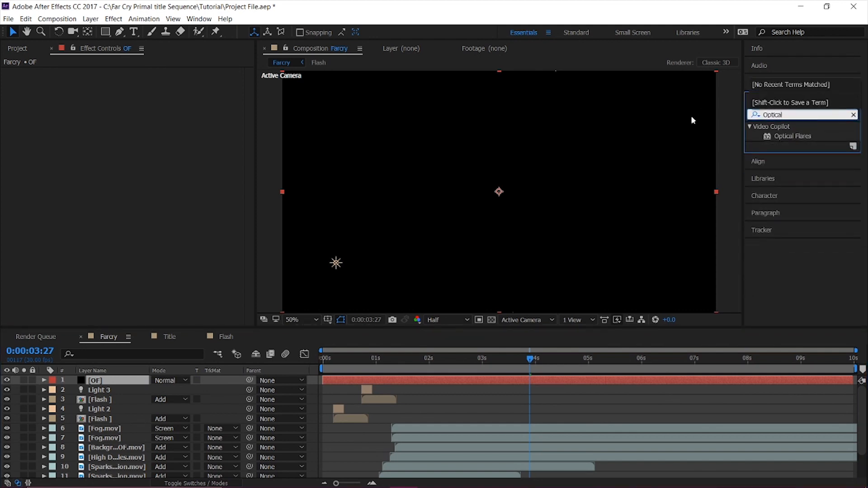
double_click(792, 137)
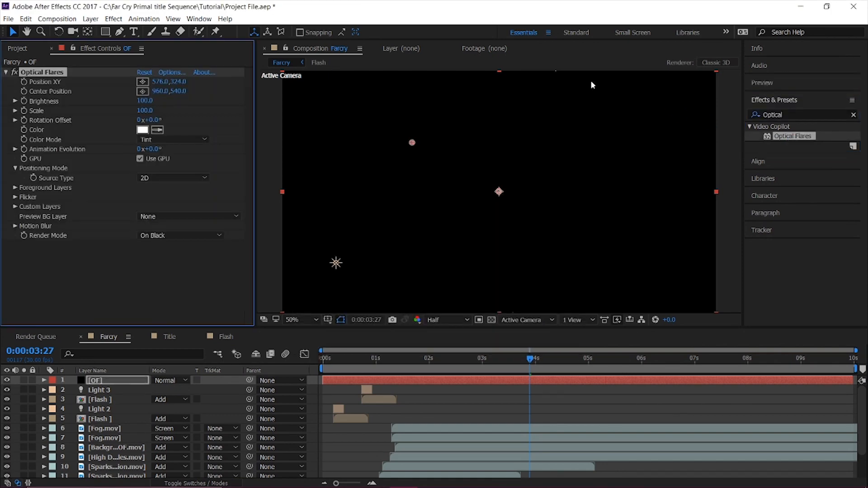
Clear all default lens objects from the Optical Flares setup and add a single basic Glow.
click(170, 73)
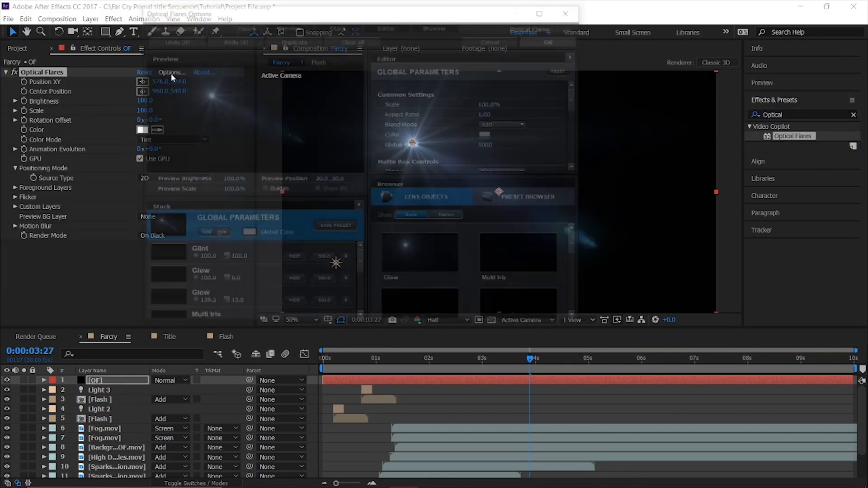
click(359, 37)
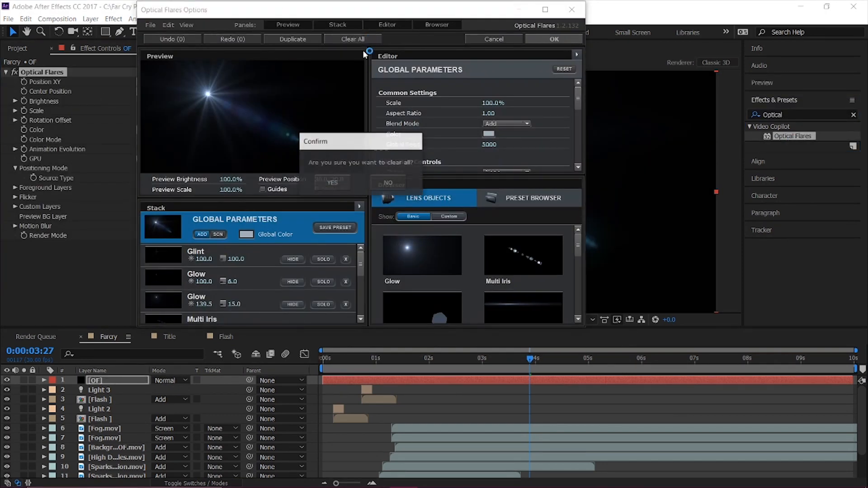
click(332, 182)
click(416, 253)
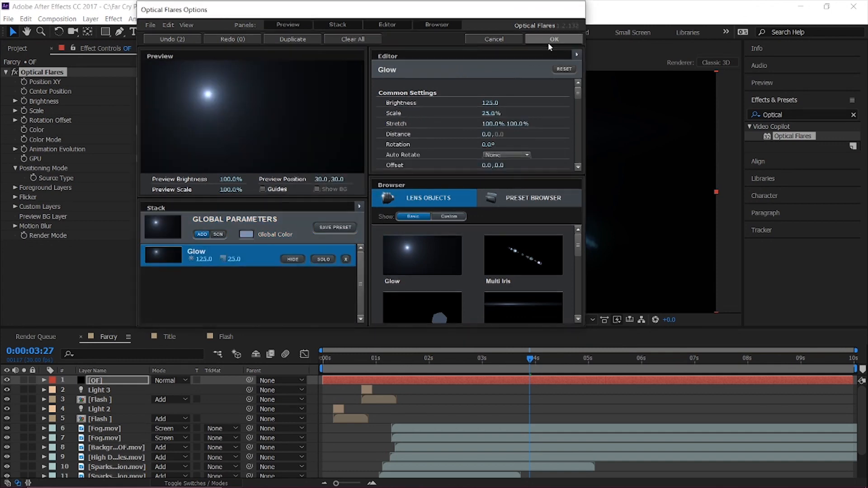
click(549, 39)
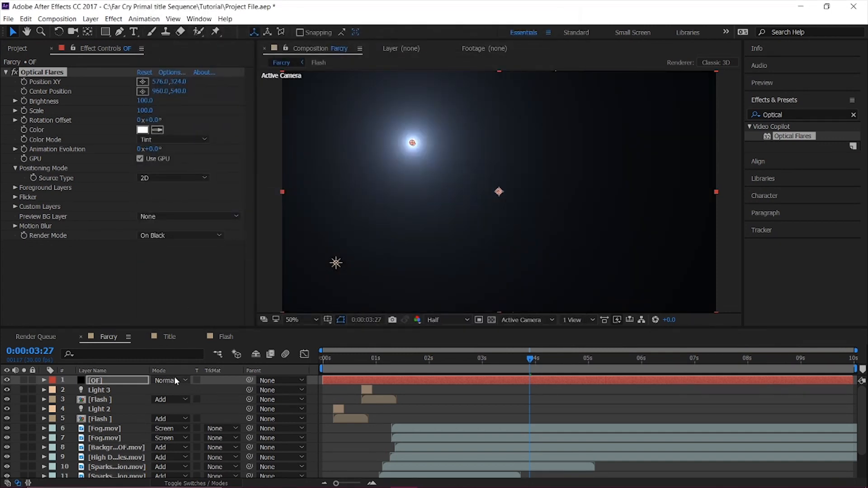
Set the OF layer's blending mode to Add and move the flare onto the first flash, at about 938, 1024.
click(175, 377)
click(215, 189)
mouse_move(356, 362)
mouse_down()
mouse_move(333, 364)
mouse_move(345, 369)
mouse_up()
drag(411, 144, 494, 301)
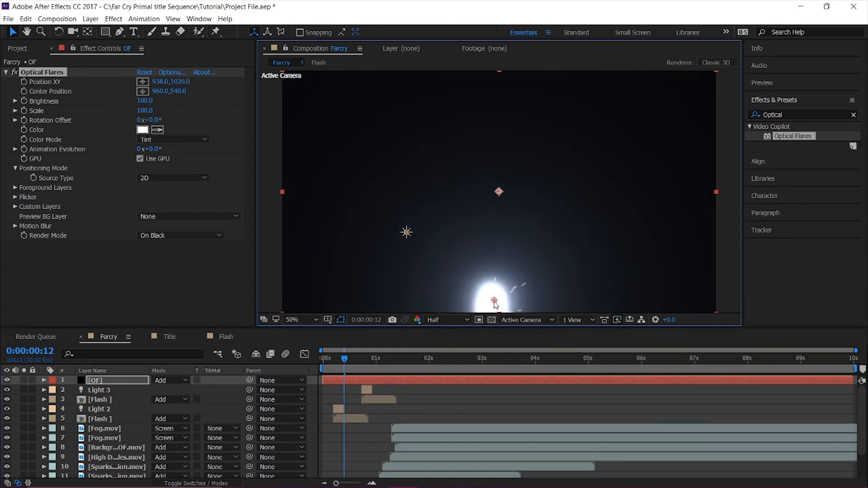
Change the Optical Flares tint colour to orange, FF5F34.
click(142, 130)
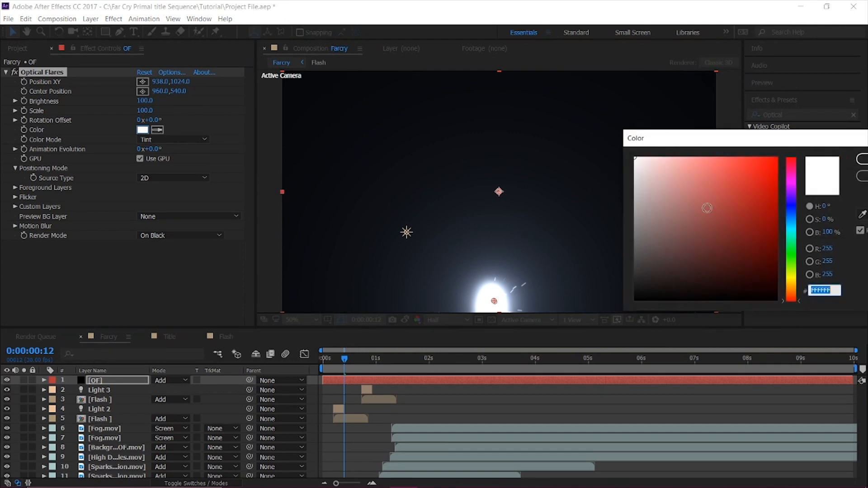
drag(787, 275, 791, 298)
drag(769, 227, 748, 104)
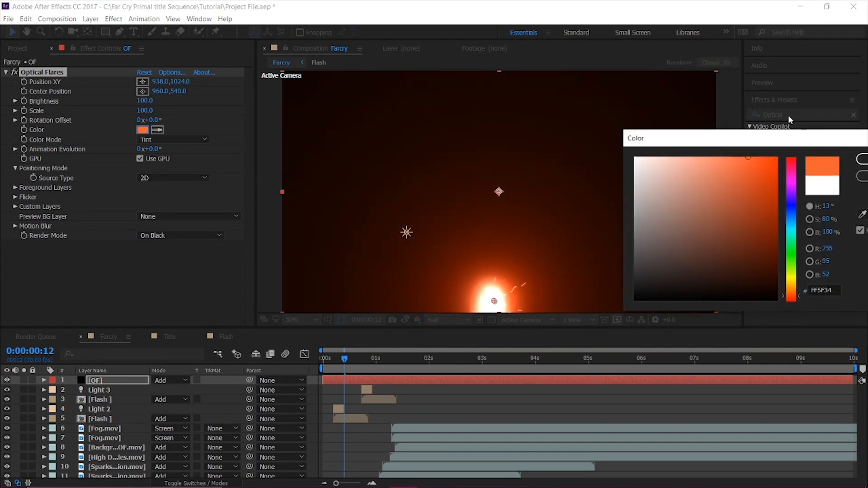
click(862, 160)
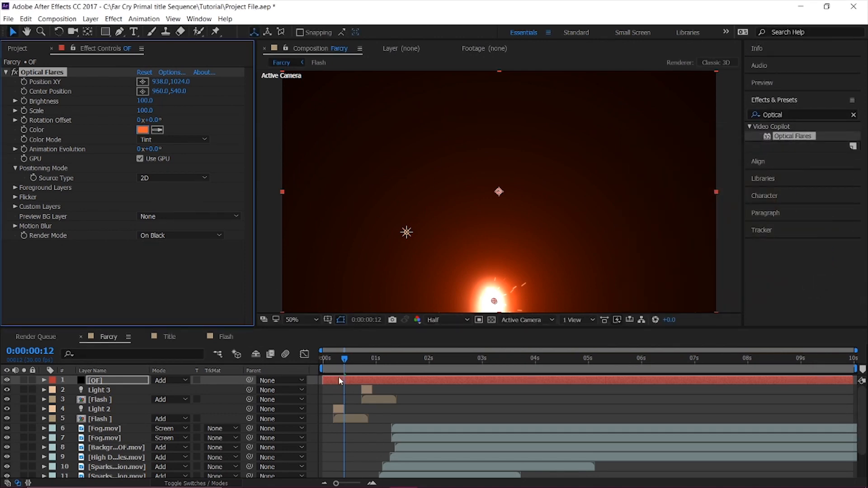
Trim the OF layer to start at frame 5 and end together with Light 2, and preview the first flash.
mouse_move(341, 365)
mouse_down()
mouse_move(329, 364)
mouse_move(332, 377)
mouse_up()
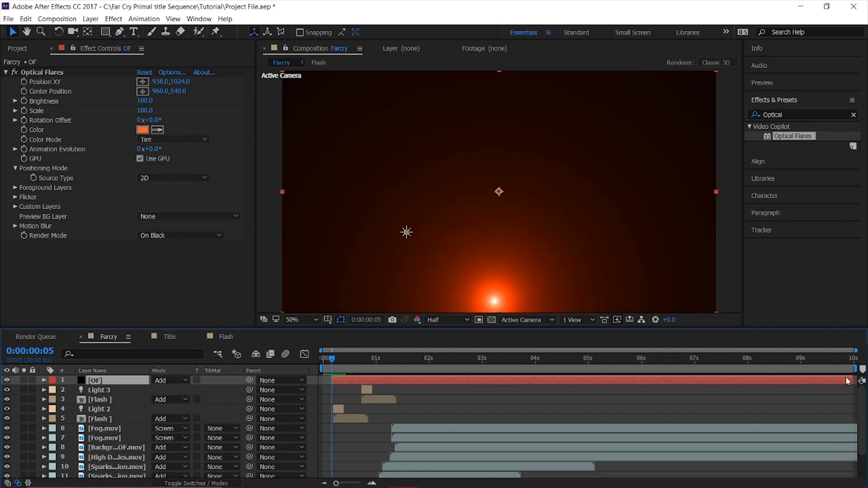
drag(850, 378, 335, 360)
key(space)
key(space)
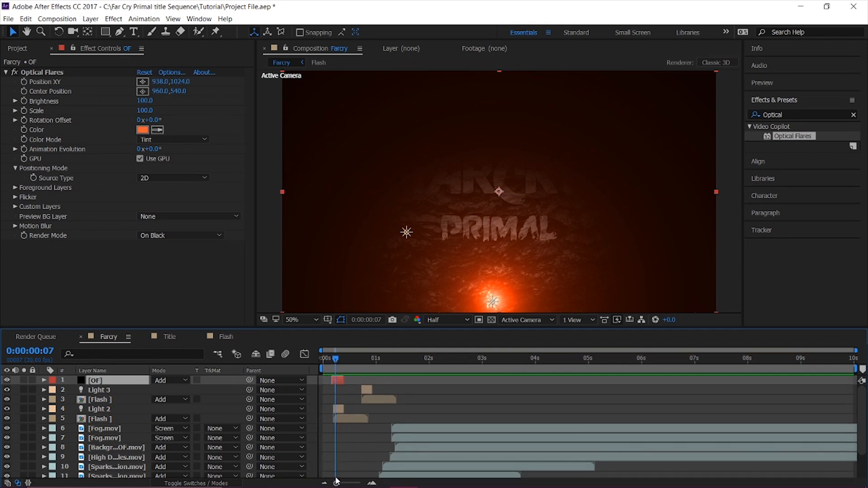
Trim the OF layer's start to frame 7 and preview the opening flash.
drag(336, 484, 357, 484)
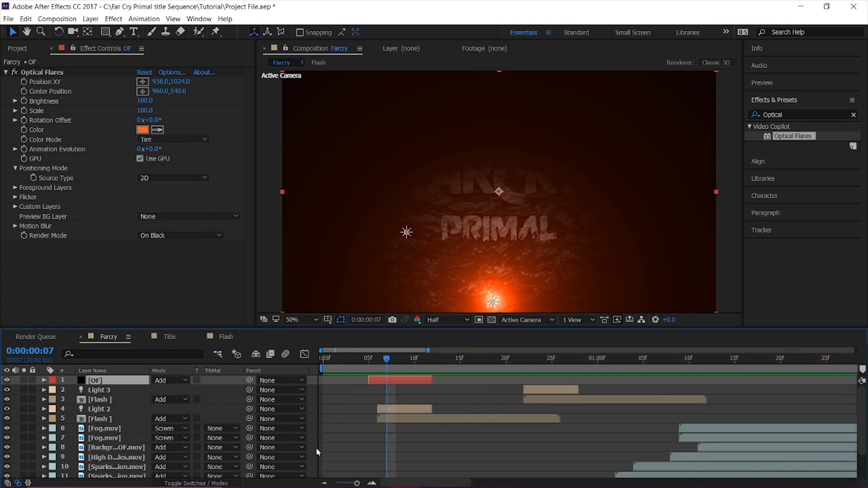
drag(369, 381, 384, 384)
key(space)
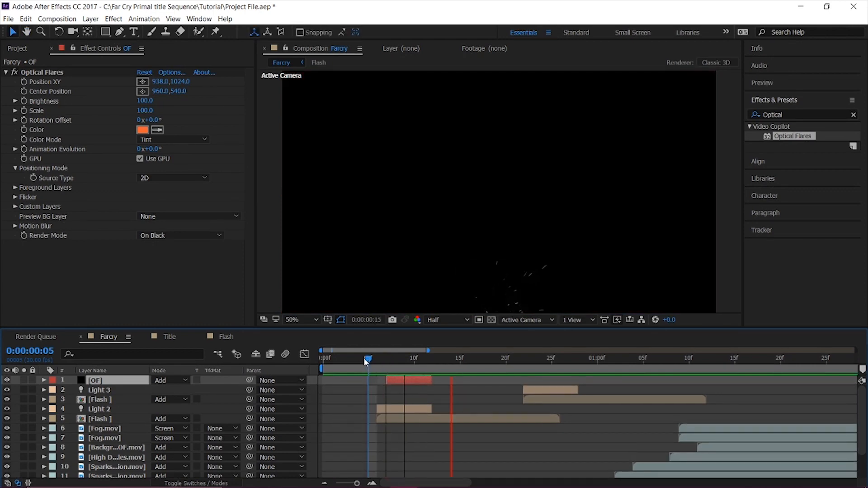
Replay the first flash with its flare from frame 5.
click(370, 358)
key(space)
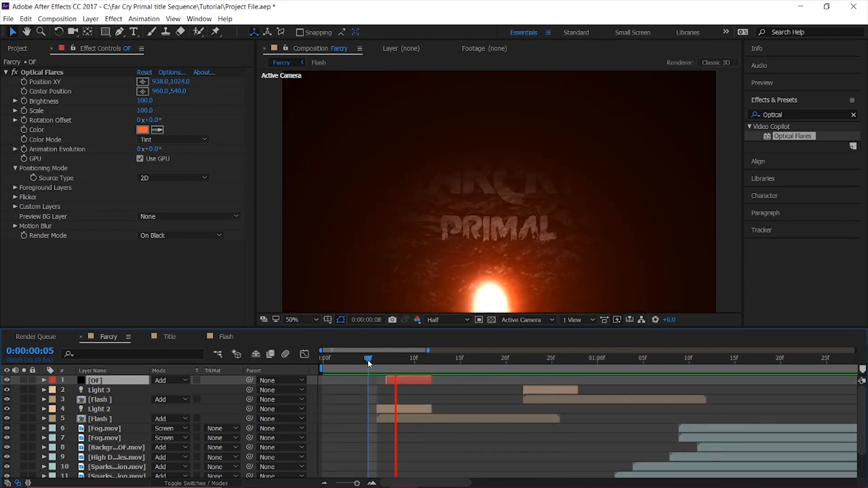
key(space)
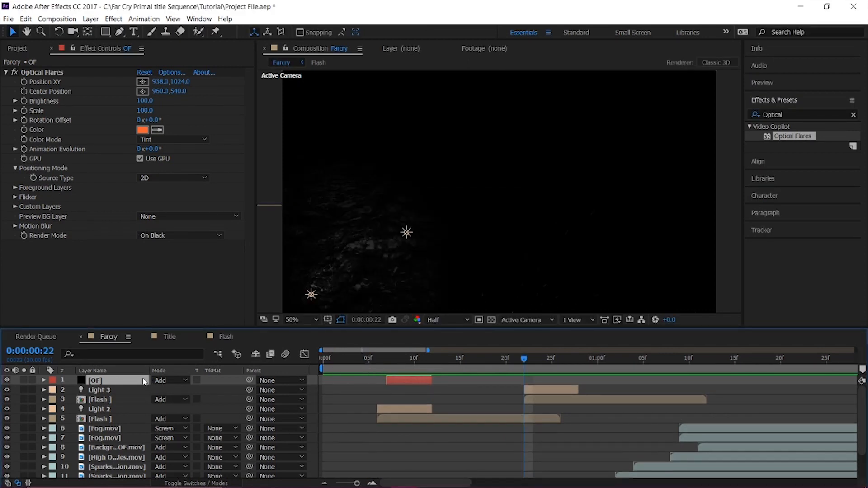
Duplicate the OF layer, shift the copy to end together with Light 3, and move its flare onto the second flash at 134, 1000.
key(ctrl+d)
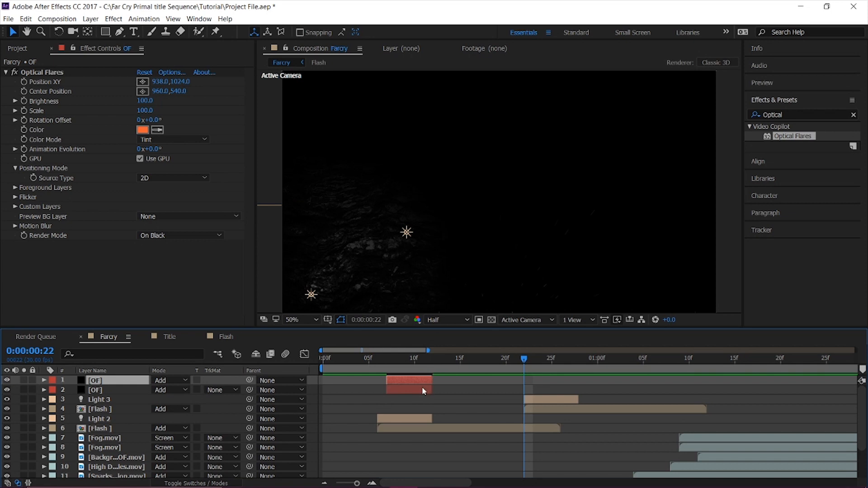
drag(445, 380, 561, 384)
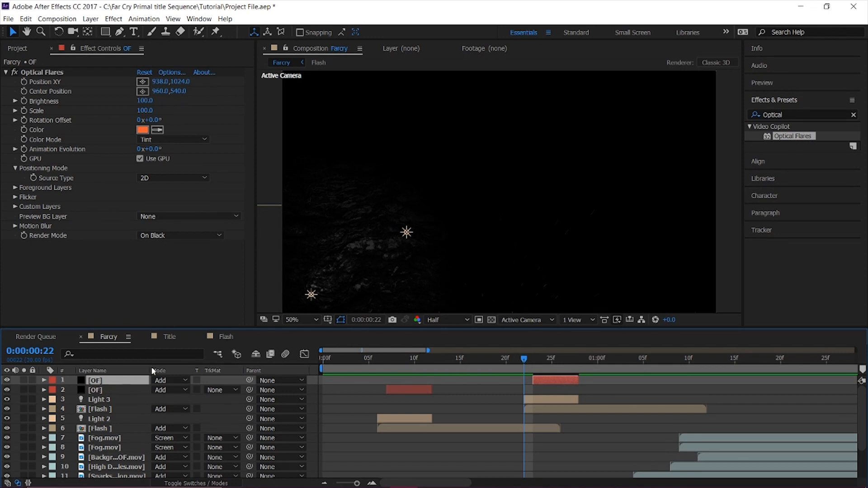
click(43, 73)
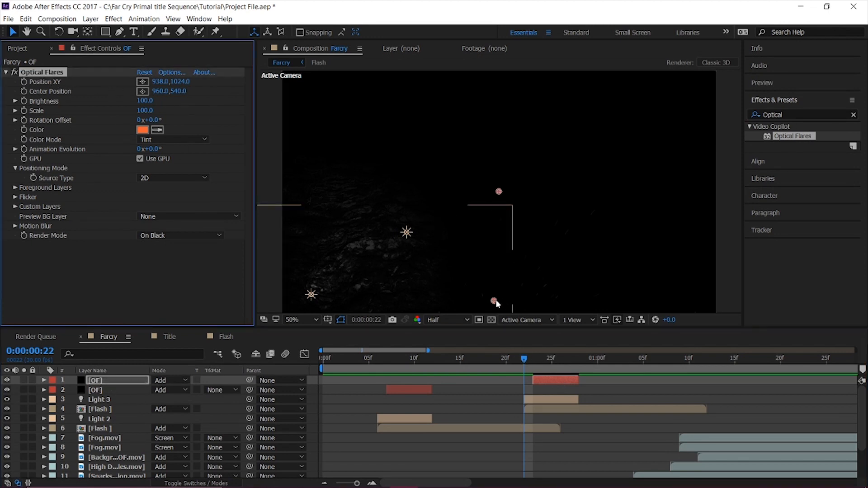
click(552, 366)
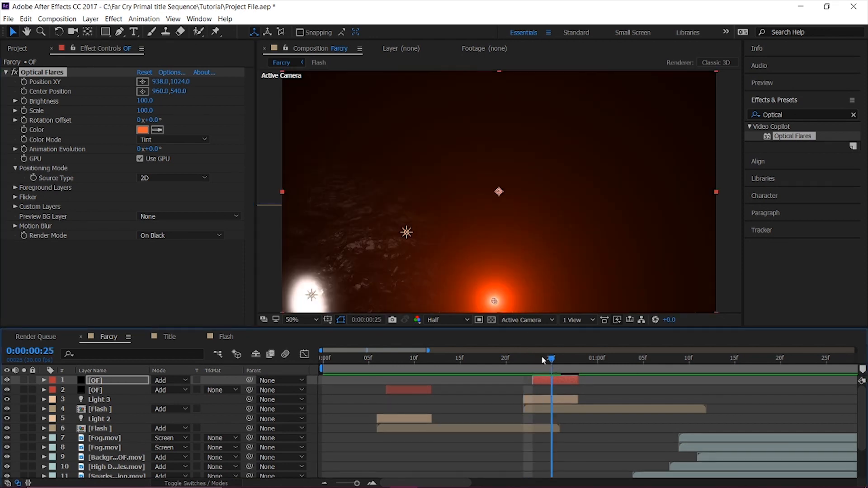
drag(495, 302, 313, 297)
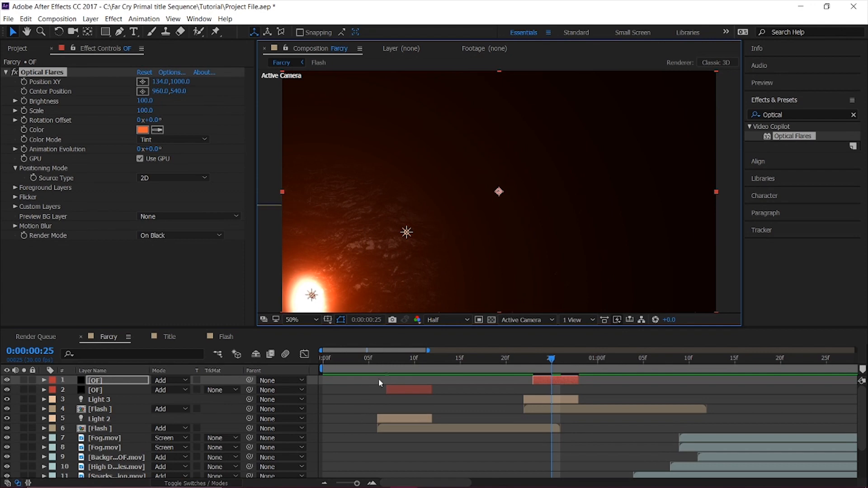
Save the project and preview the whole title sequence from the beginning.
drag(358, 484, 288, 482)
key(ctrl+s)
drag(346, 360, 265, 361)
key(Home)
key(space)
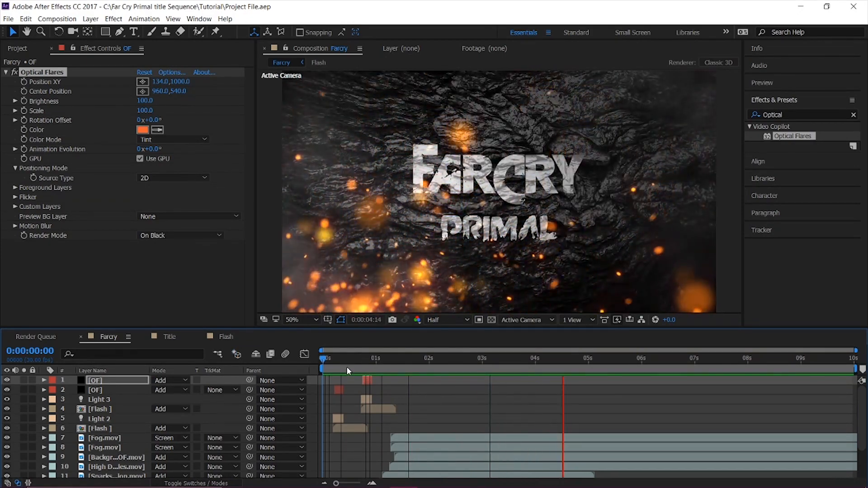
key(space)
Add a new black 1920 x 1080 px solid named OF above all other layers.
drag(325, 361, 359, 359)
click(140, 380)
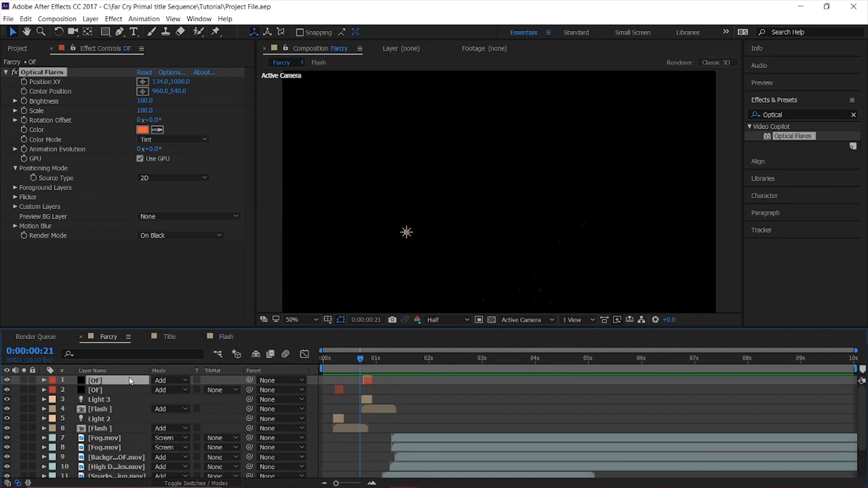
click(90, 19)
mouse_move(101, 31)
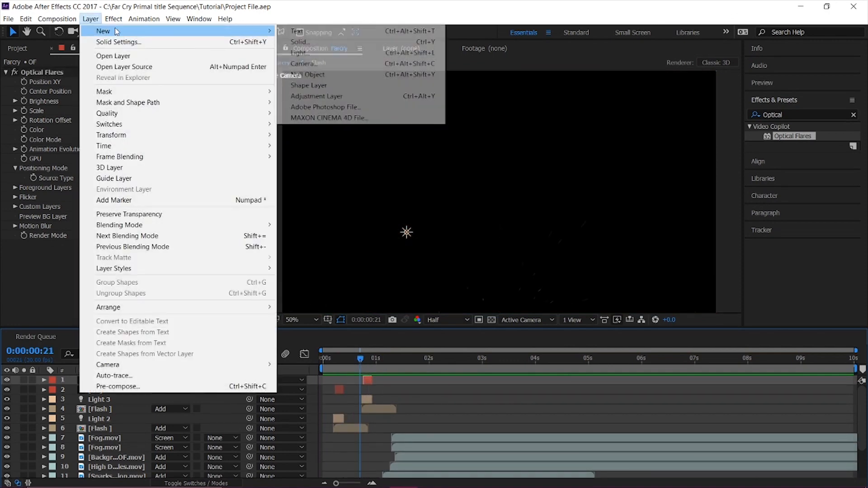
click(294, 42)
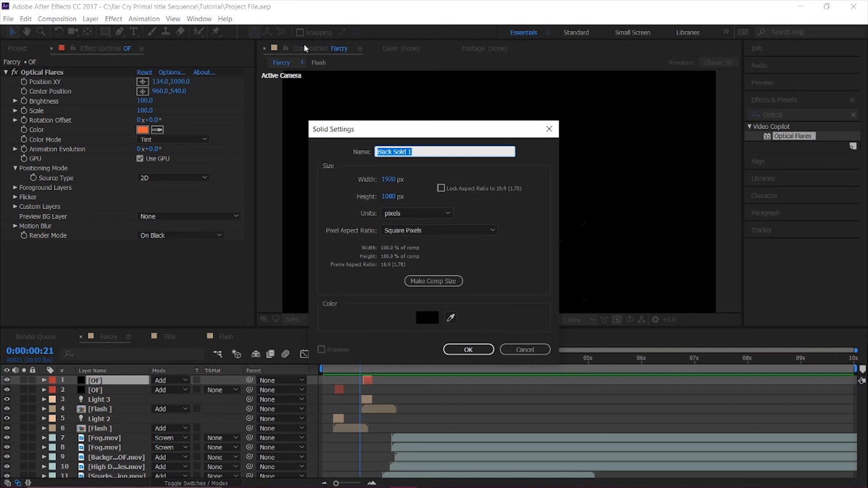
text(OF)
key(Return)
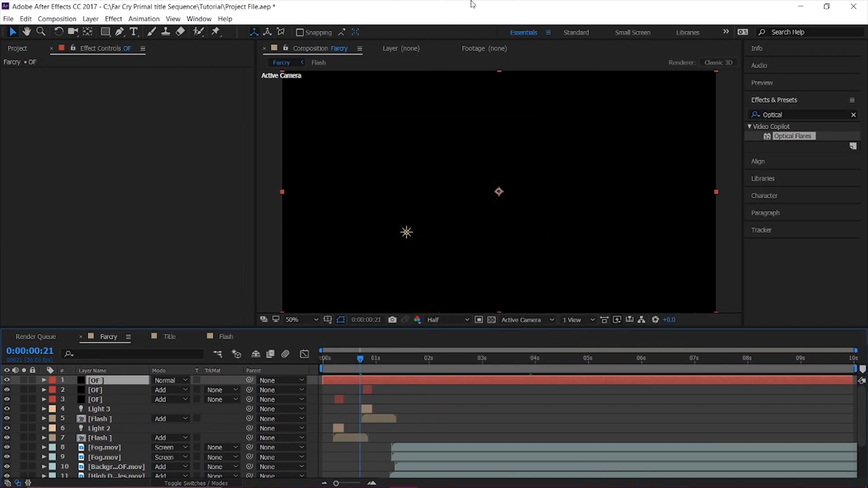
Apply Optical Flares to the new OF solid and replace all its default lens objects with a single Glow.
double_click(796, 136)
click(170, 72)
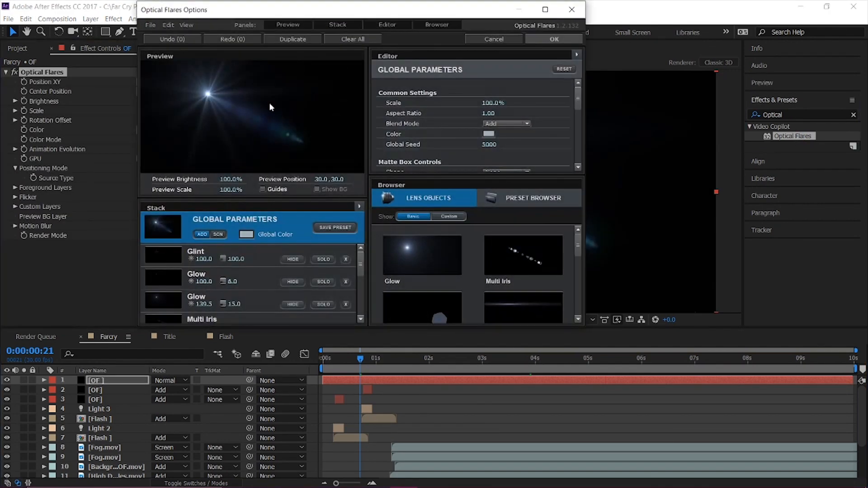
click(335, 40)
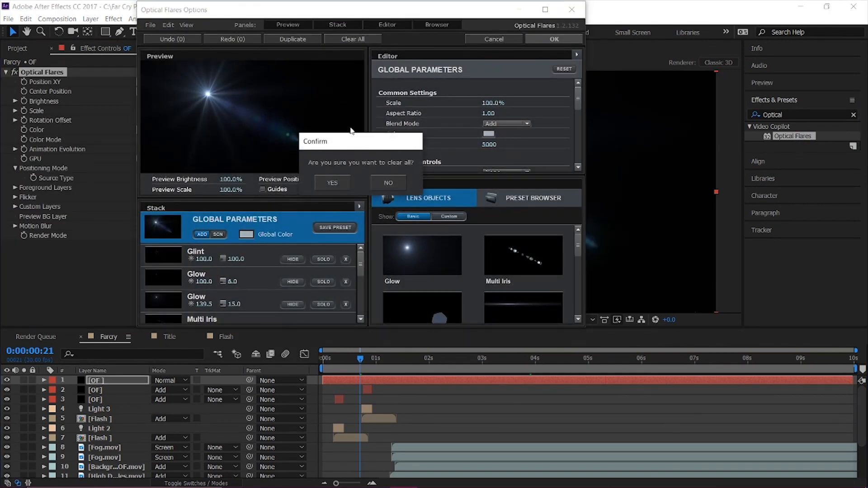
click(335, 189)
click(388, 247)
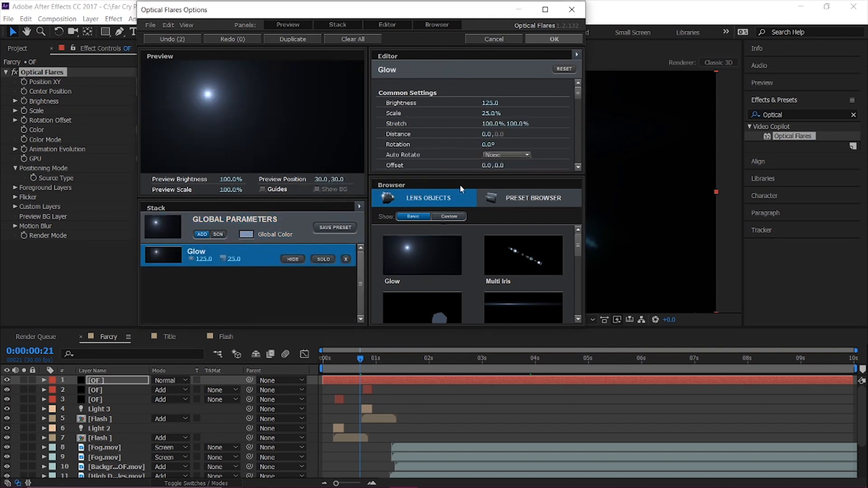
click(560, 40)
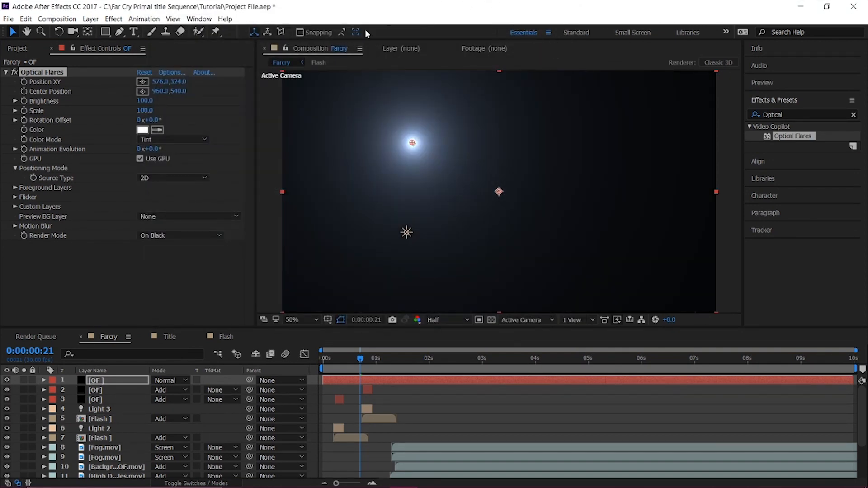
Set the glow's brightness to 200 and its tint colour to orange, FF5E02.
drag(144, 101, 147, 100)
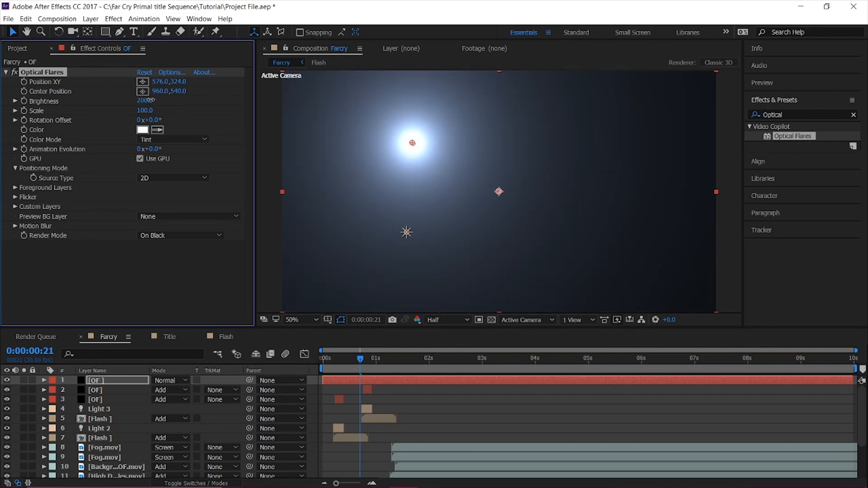
click(138, 130)
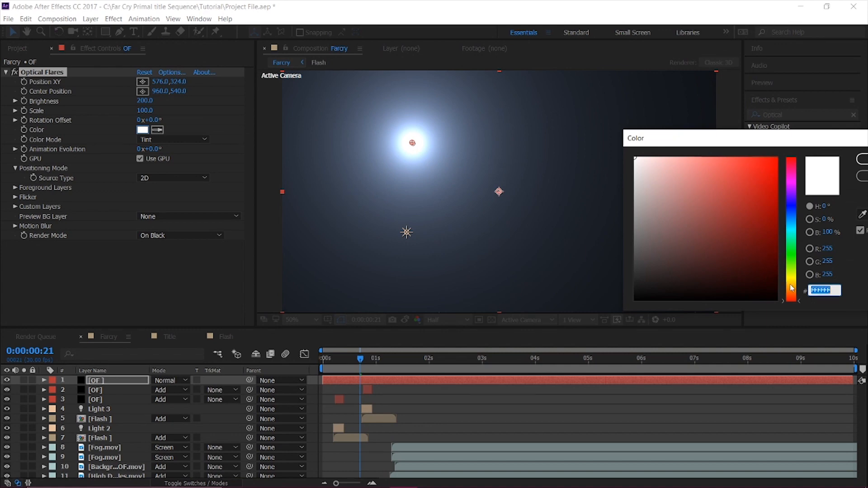
click(791, 290)
drag(792, 294, 792, 296)
drag(773, 165, 775, 132)
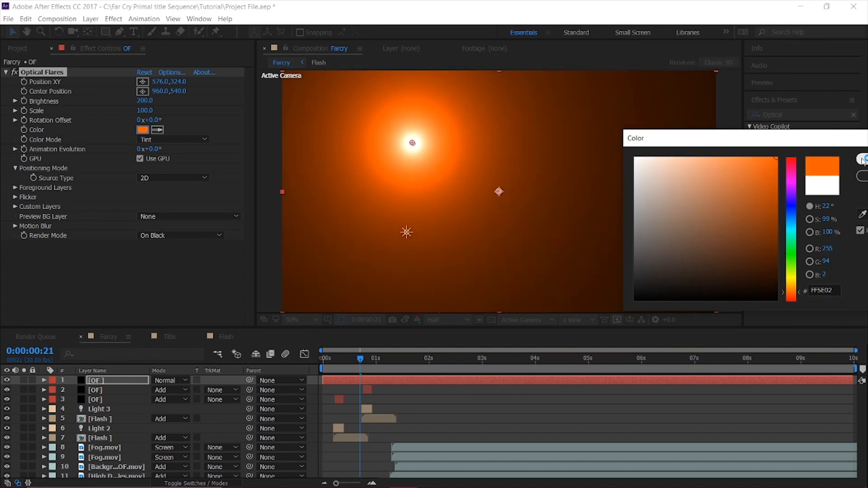
click(862, 159)
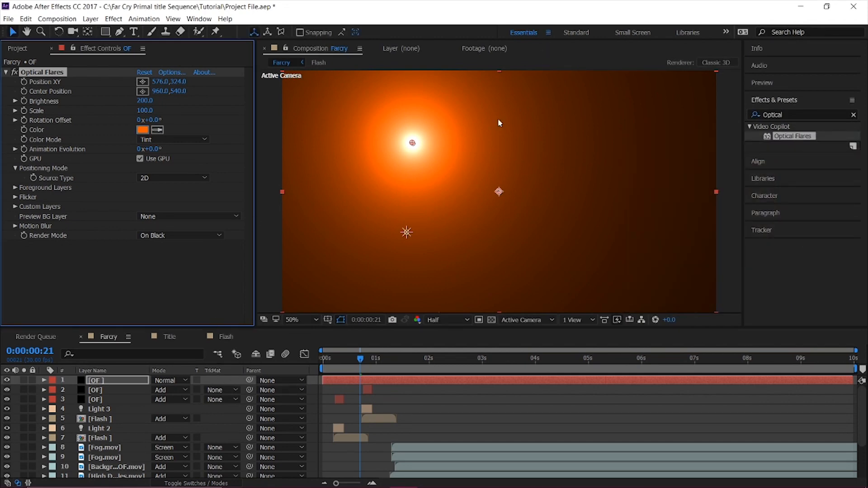
Move the glow outside the frame's left edge to -392, 522 and set the OF layer's blending mode to Add.
drag(413, 144, 193, 187)
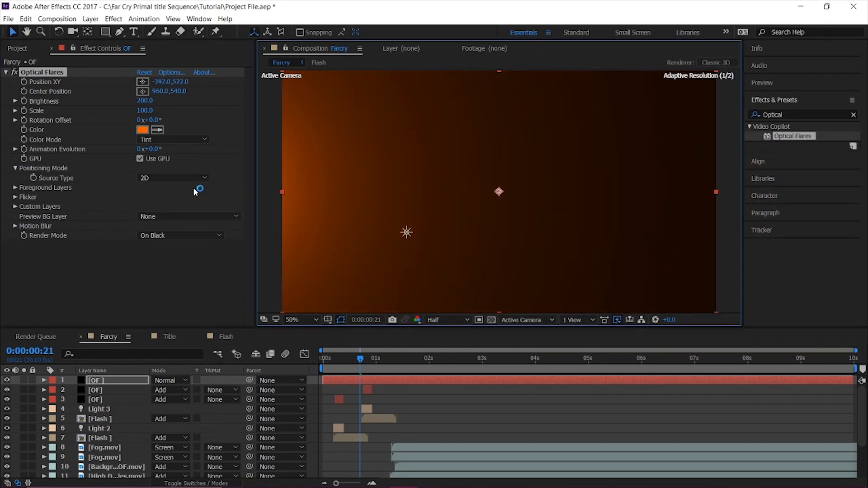
click(170, 379)
click(245, 189)
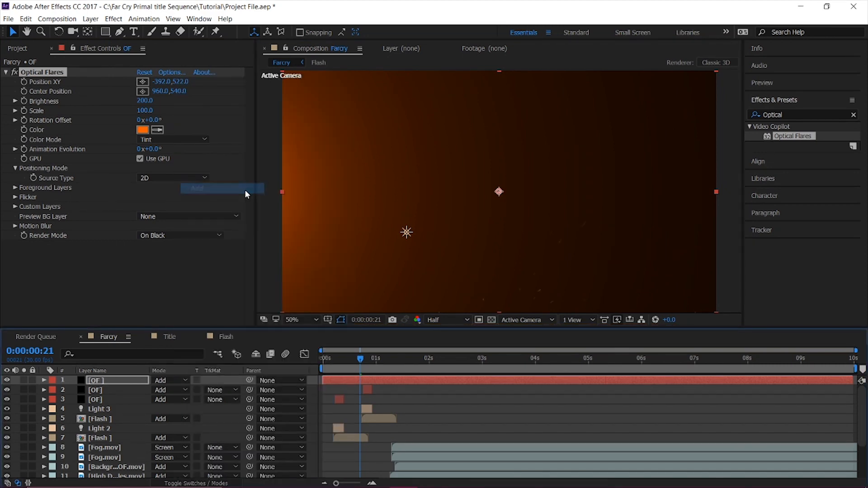
Give the glow a smooth flicker with speed 24, amount 36 and random seed 4680.
click(14, 197)
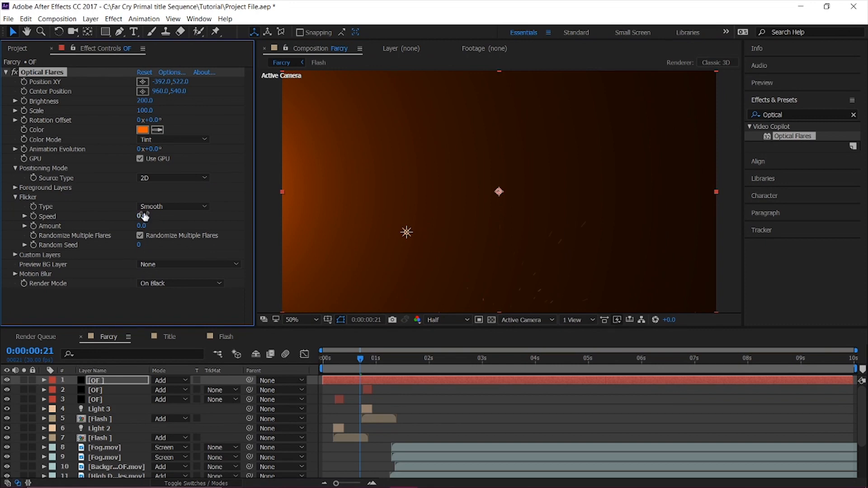
drag(153, 216, 163, 220)
drag(166, 222, 165, 222)
drag(139, 244, 491, 296)
Trim the glow layer's start to line up with the start of the fog layers, and preview the sequence.
drag(321, 381, 379, 380)
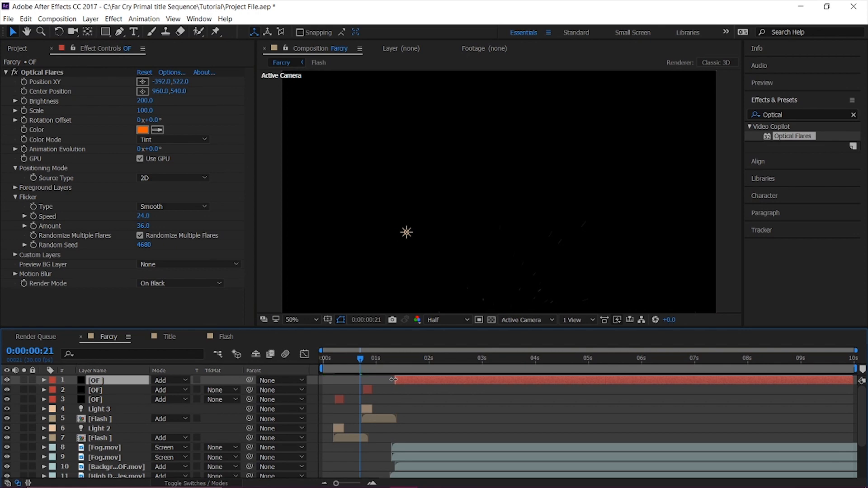
drag(394, 380, 391, 380)
key(Home)
key(space)
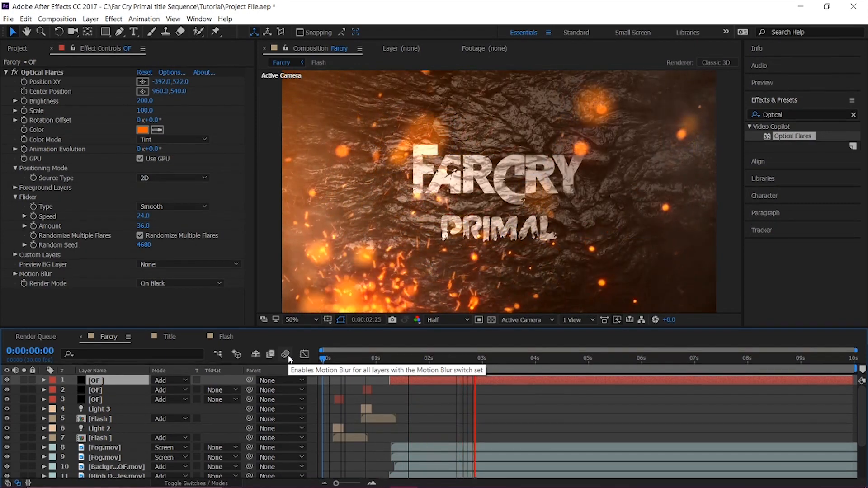
click(357, 358)
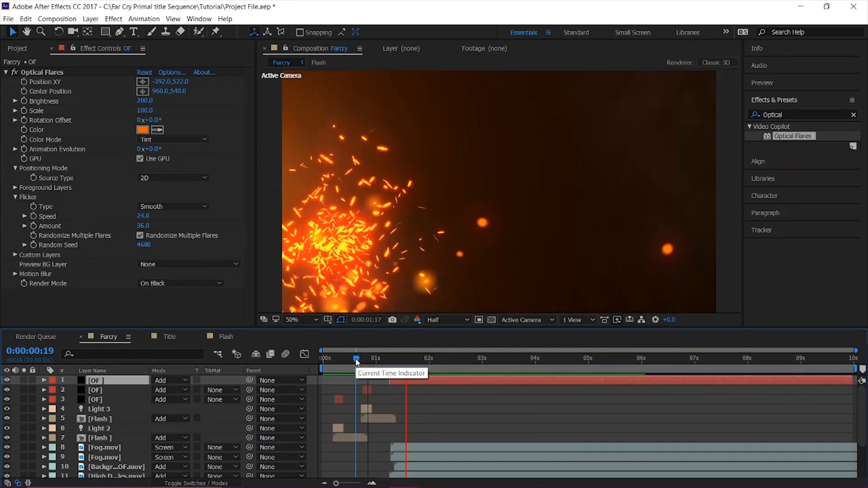
key(space)
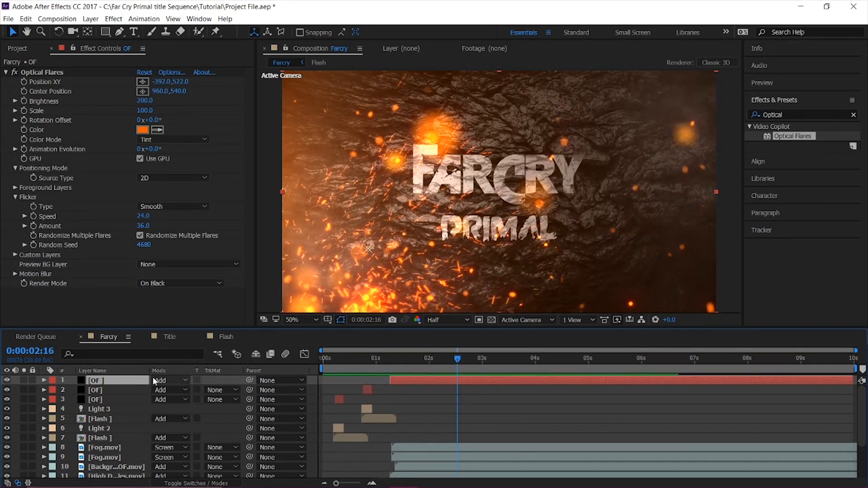
Keyframe the glow layer's opacity from 0% just before its start to 100% at 0:00:01:29, and preview the fade-in.
key(t)
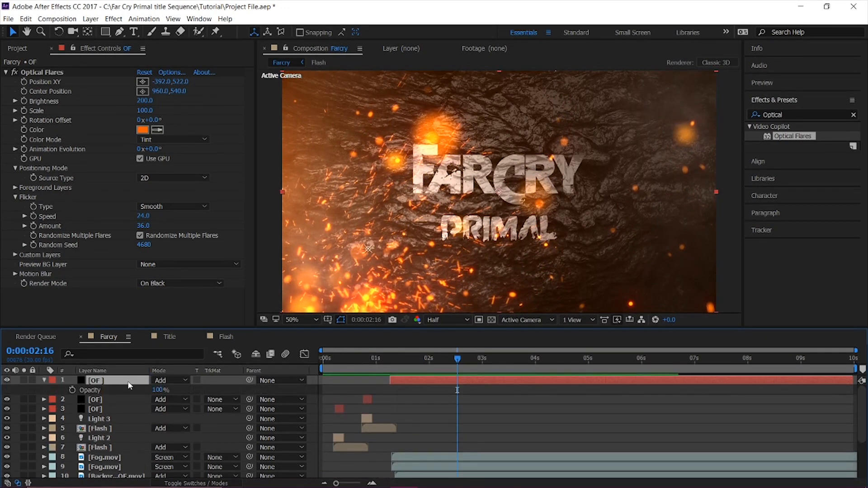
drag(389, 364, 428, 366)
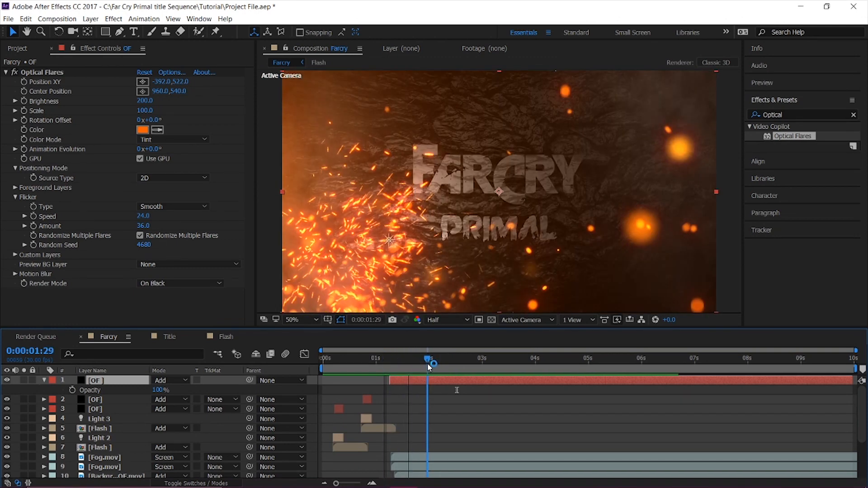
click(72, 390)
drag(406, 368, 385, 366)
drag(158, 390, 5, 392)
key(space)
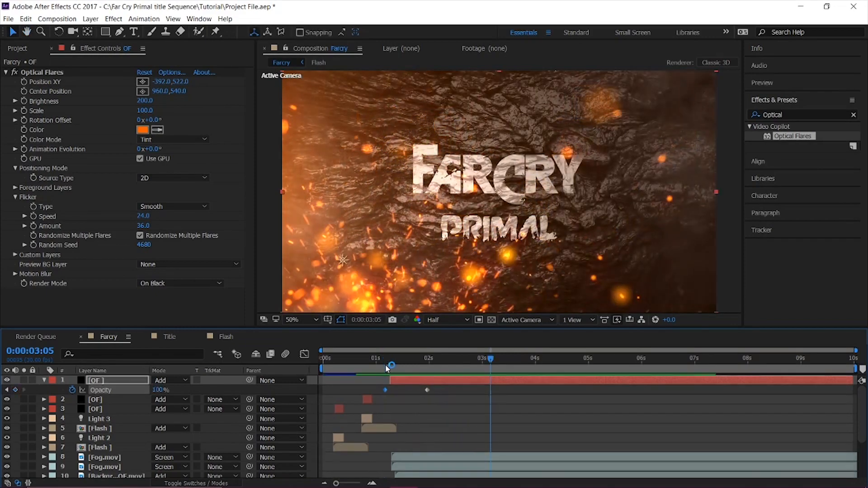
click(359, 367)
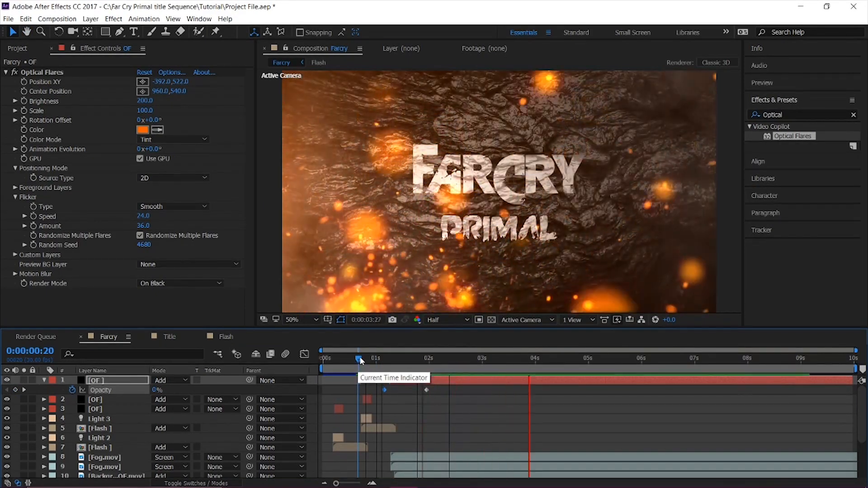
key(space)
Duplicate the orange edge glow layer and change the copy's flare colour to blue 02C6FF.
click(122, 380)
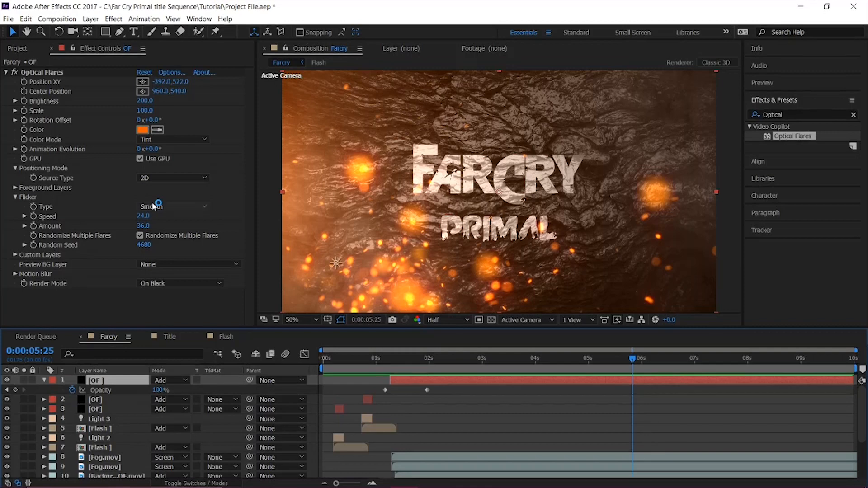
key(ctrl+d)
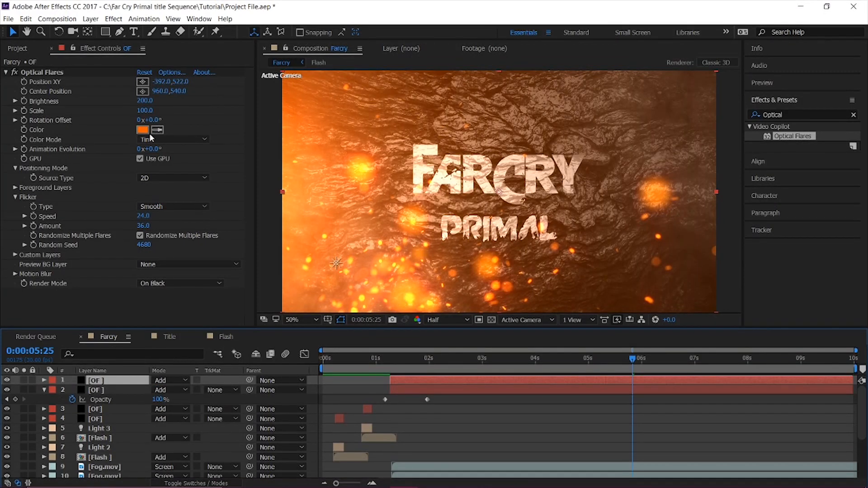
click(143, 129)
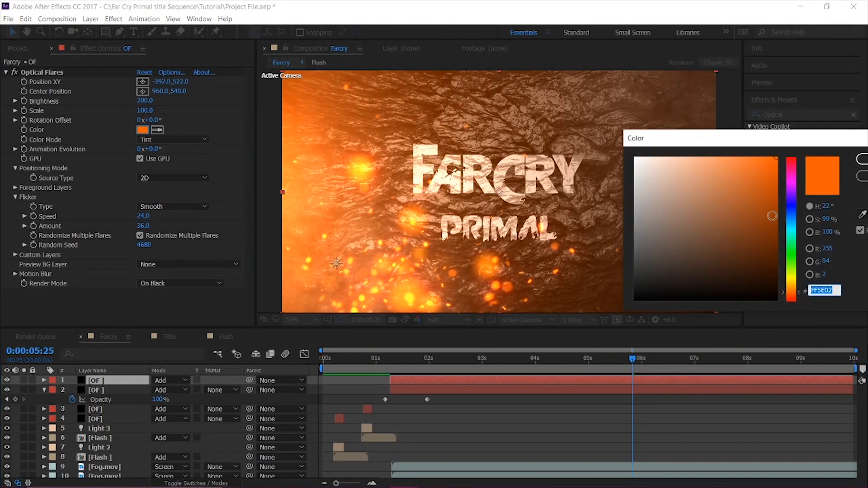
drag(790, 227, 791, 208)
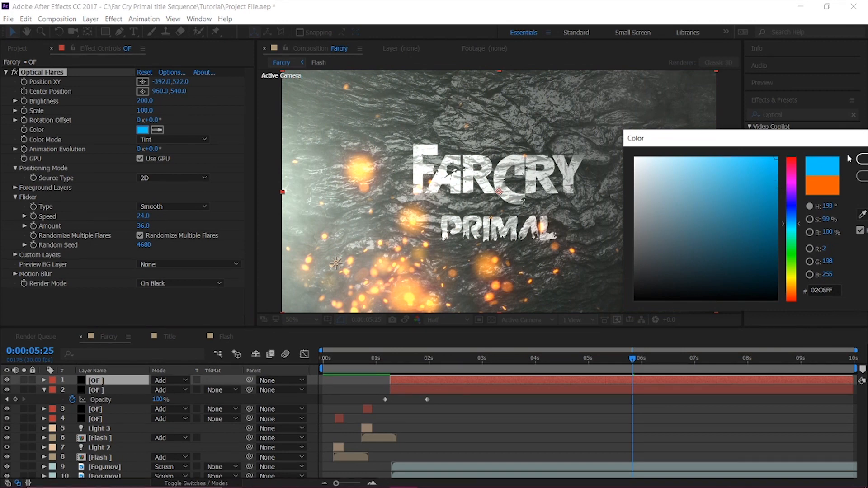
click(862, 162)
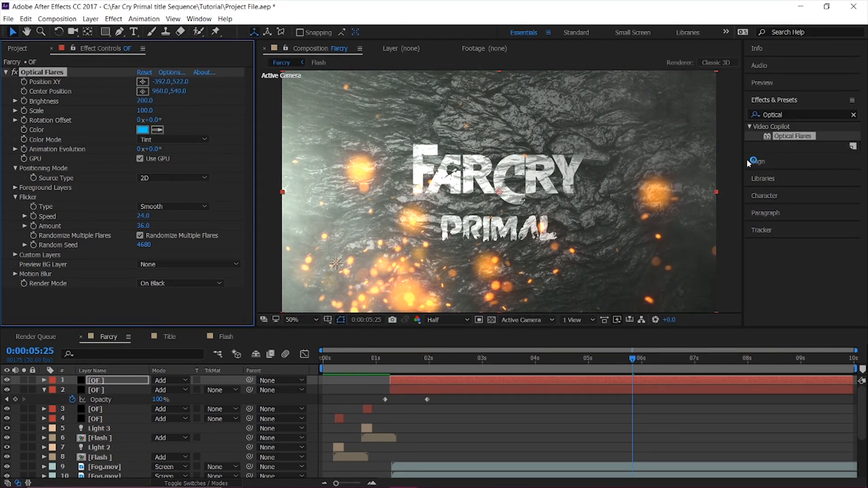
Move the blue glow beyond the frame's upper right edge to 2204, 42 and set its brightness to 60.
key(comma)
drag(346, 190, 640, 135)
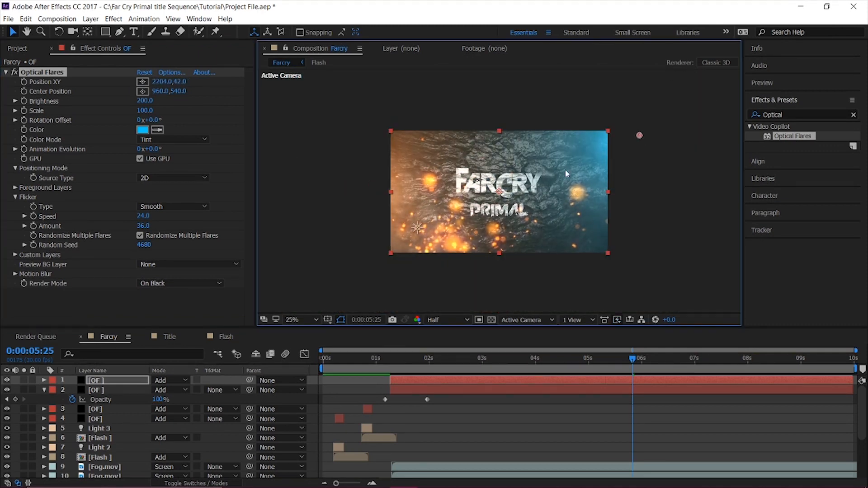
drag(144, 100, 138, 103)
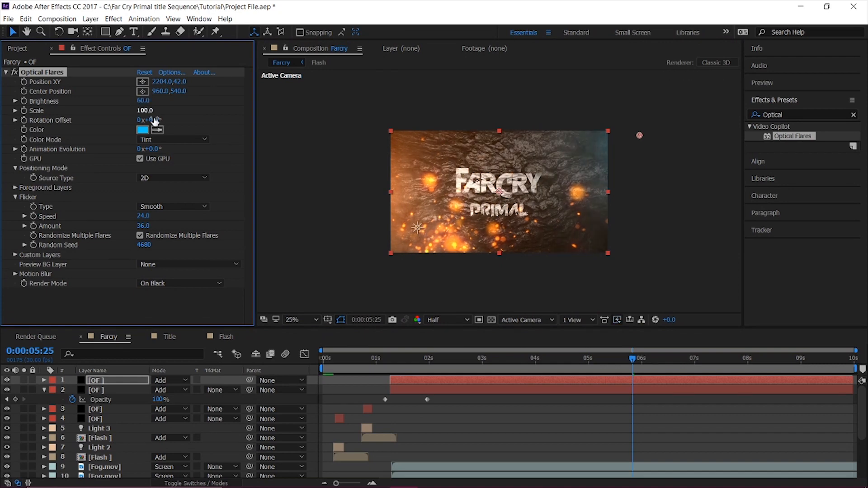
click(292, 320)
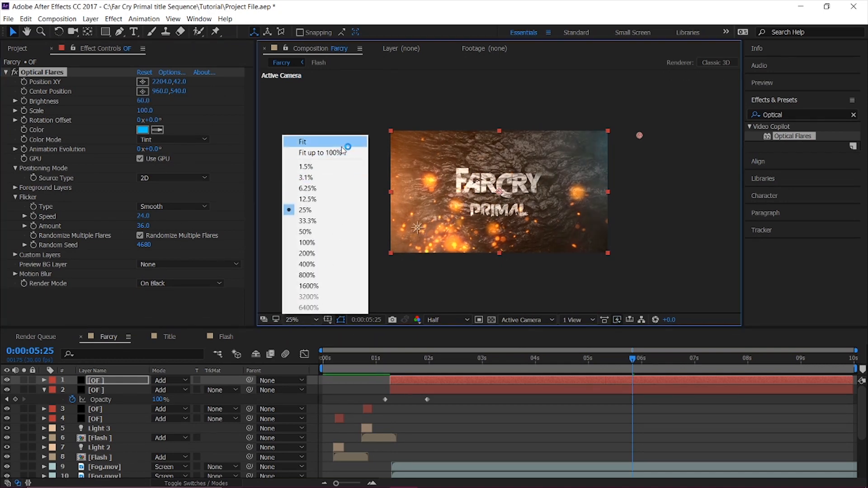
click(341, 144)
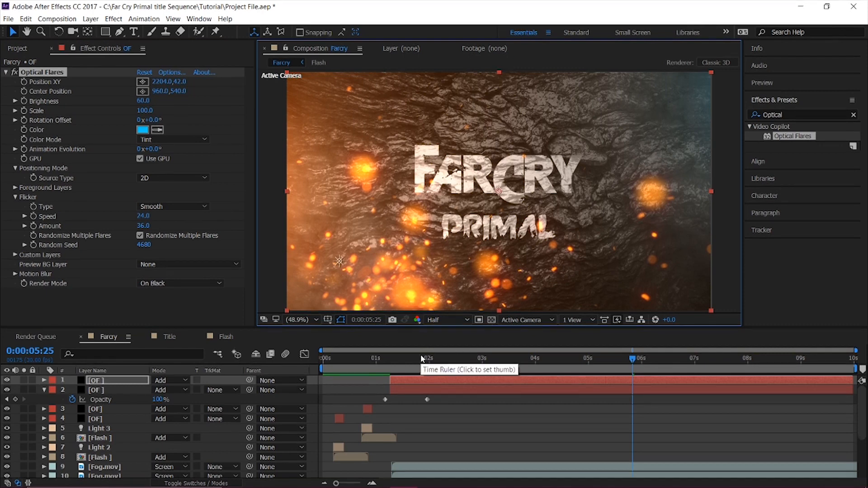
Shift the blue glow layer with its opacity keyframes to start about 0.4 seconds after the orange glow, and preview the sequence.
key(u)
drag(419, 378, 207, 340)
key(space)
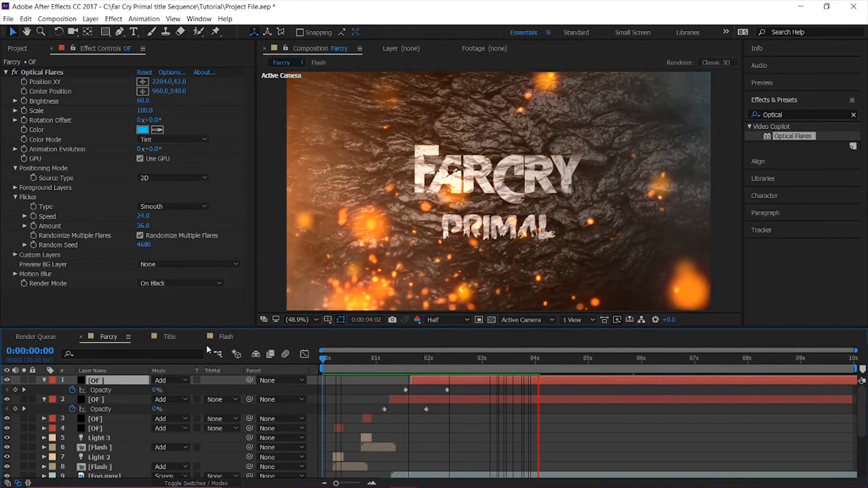
key(space)
click(44, 399)
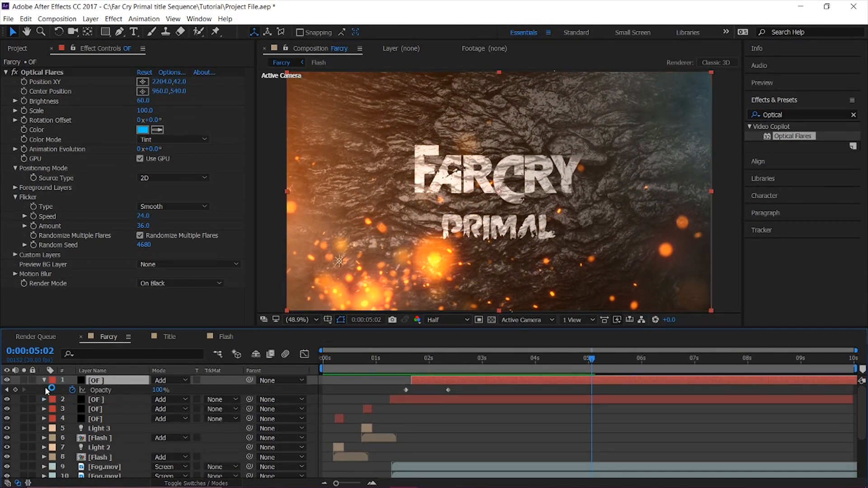
click(44, 380)
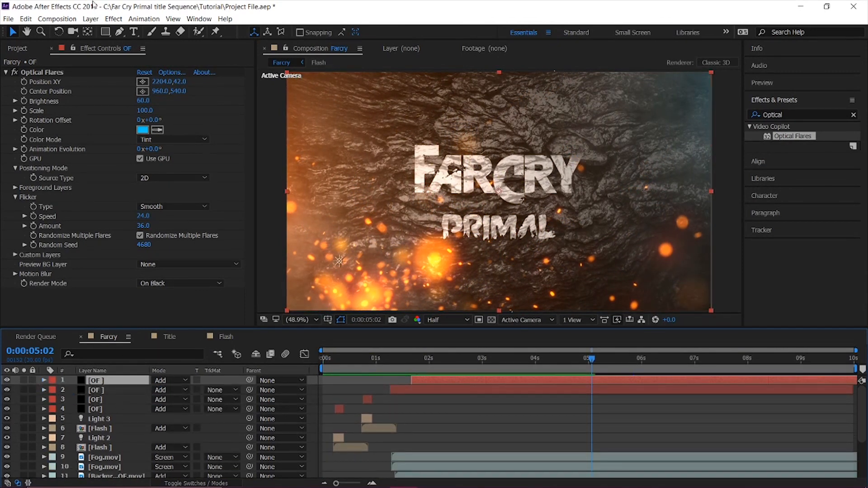
Add an adjustment layer above all other layers and name it CFX.
click(113, 18)
mouse_move(91, 18)
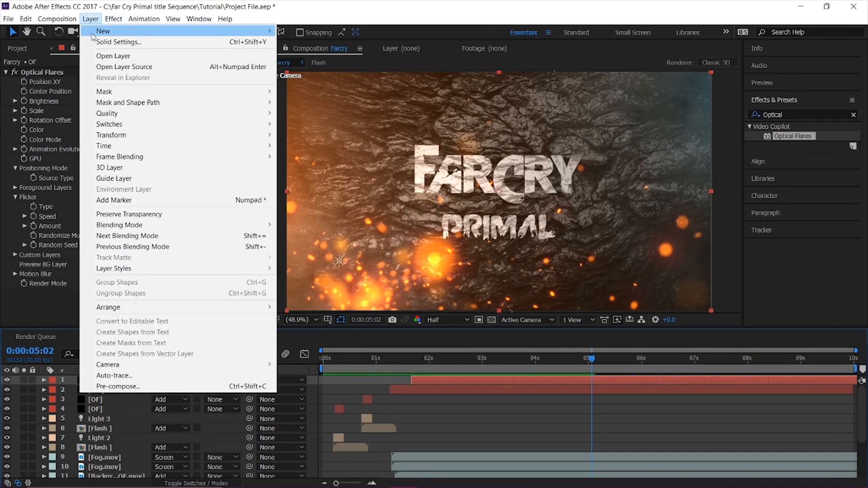
mouse_move(92, 36)
click(318, 96)
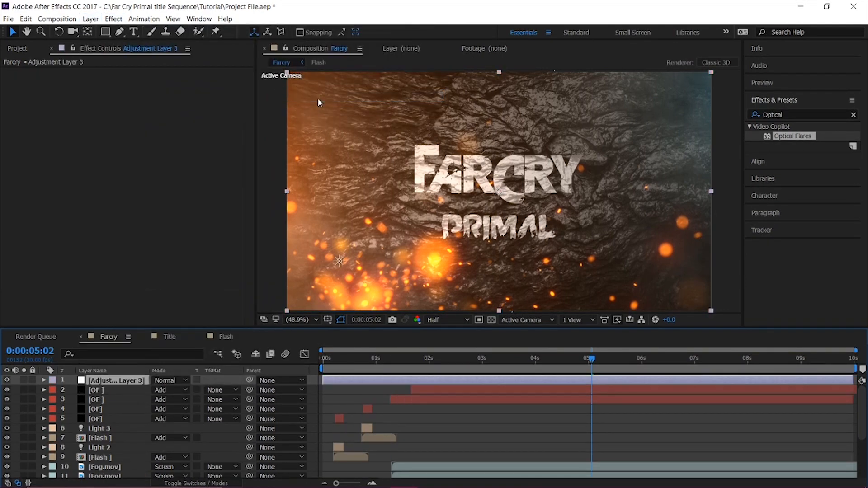
key(Return)
text(CFX)
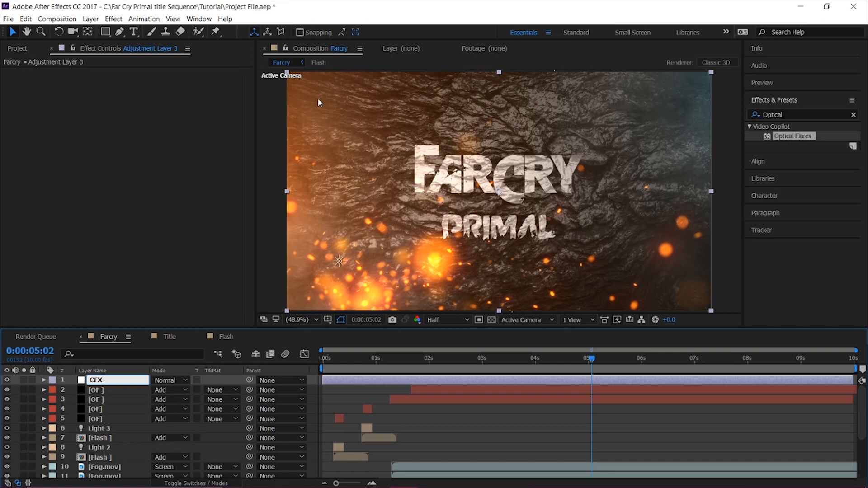
key(Return)
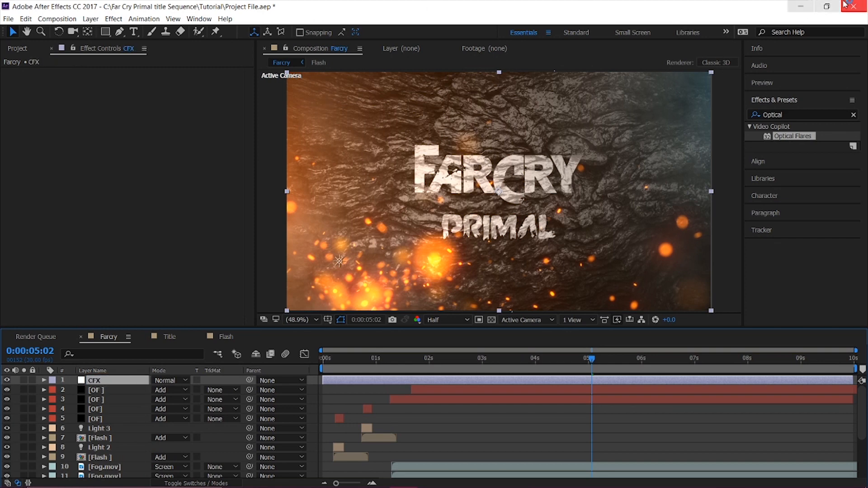
Apply the Curves effect to the CFX layer and raise the upper midtones of the red channel.
click(796, 114)
text(curves)
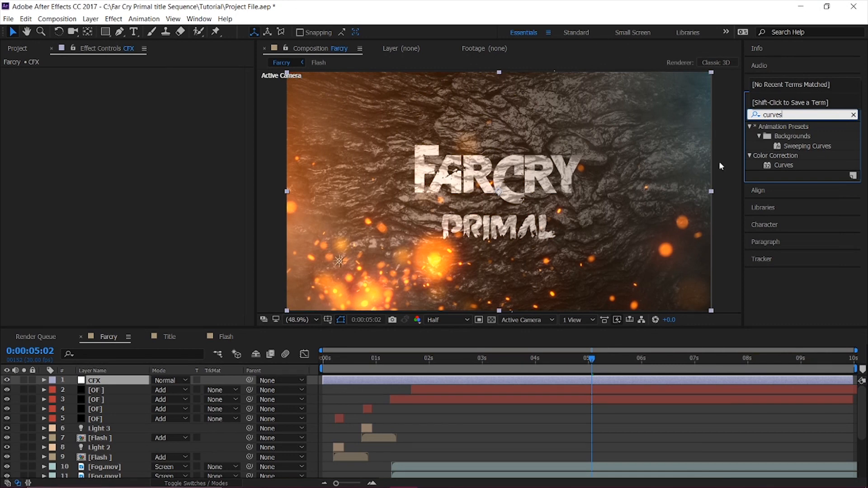
double_click(779, 164)
click(159, 84)
click(149, 100)
mouse_move(109, 174)
mouse_down()
mouse_move(105, 152)
mouse_move(111, 158)
mouse_up()
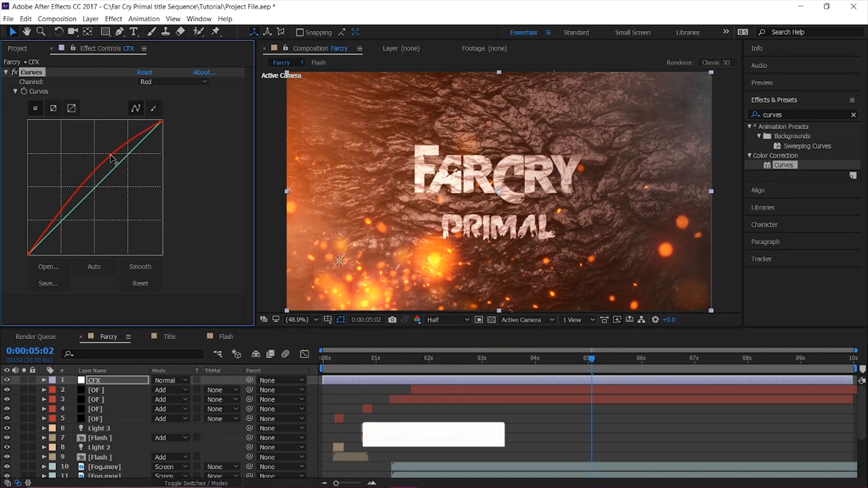
Raise the green channel's curve slightly and pull the blue channel's curve slightly below the diagonal.
click(151, 85)
click(151, 114)
drag(132, 159, 121, 158)
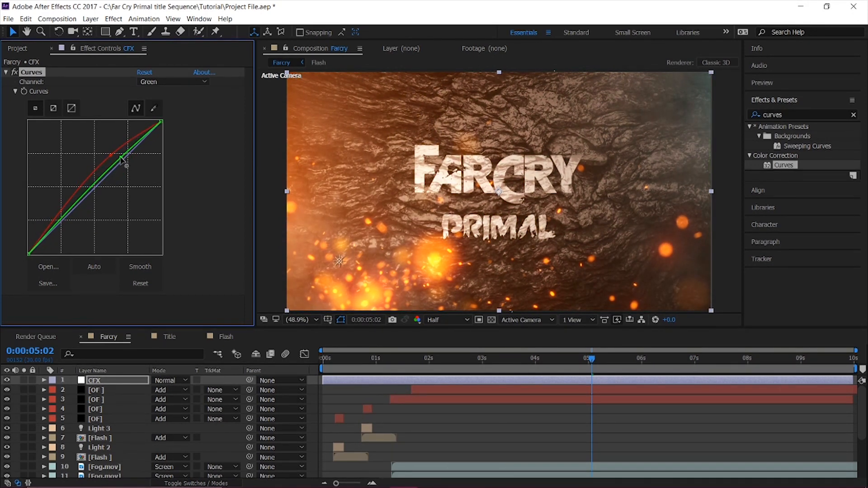
click(156, 82)
click(152, 123)
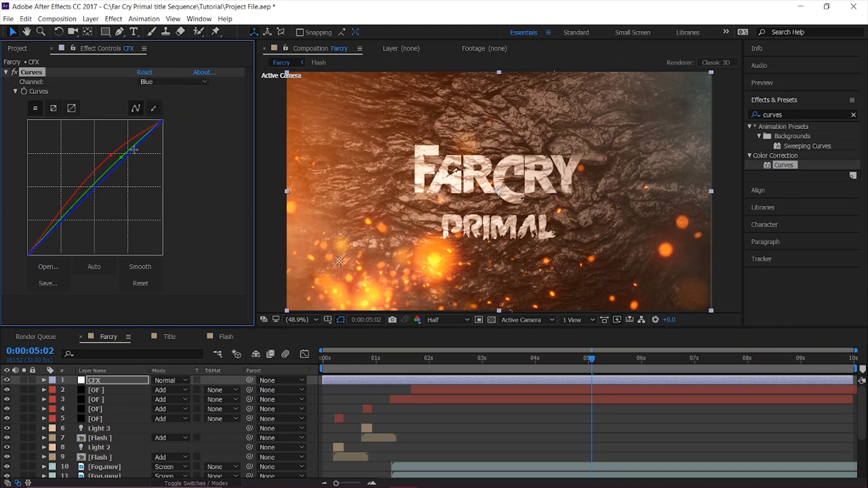
drag(130, 152, 122, 161)
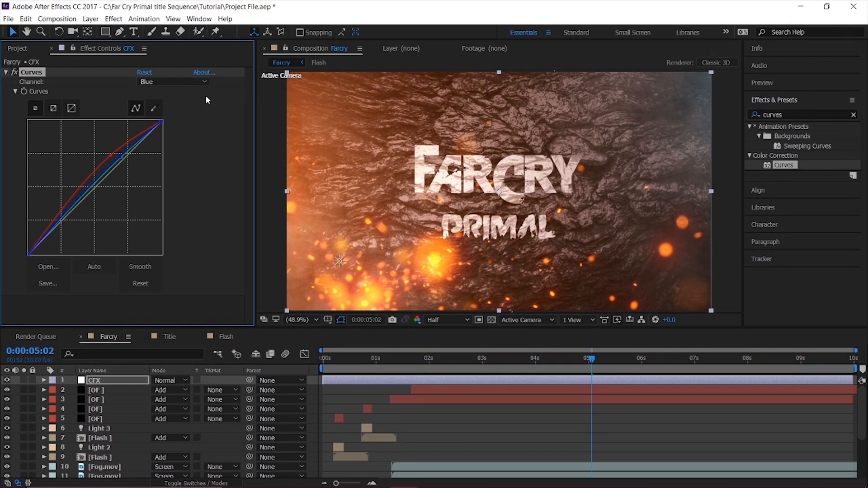
drag(121, 155, 128, 164)
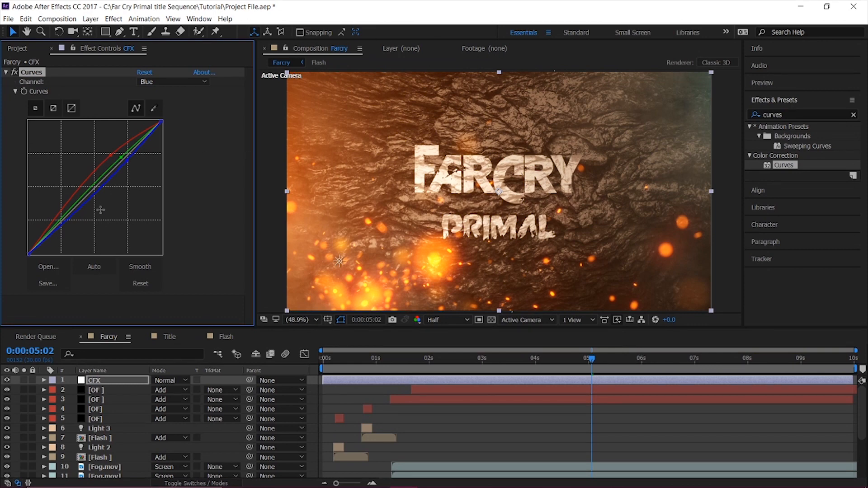
Shape the RGB curve into a gentle S by raising the highlights and lowering the shadows.
click(177, 81)
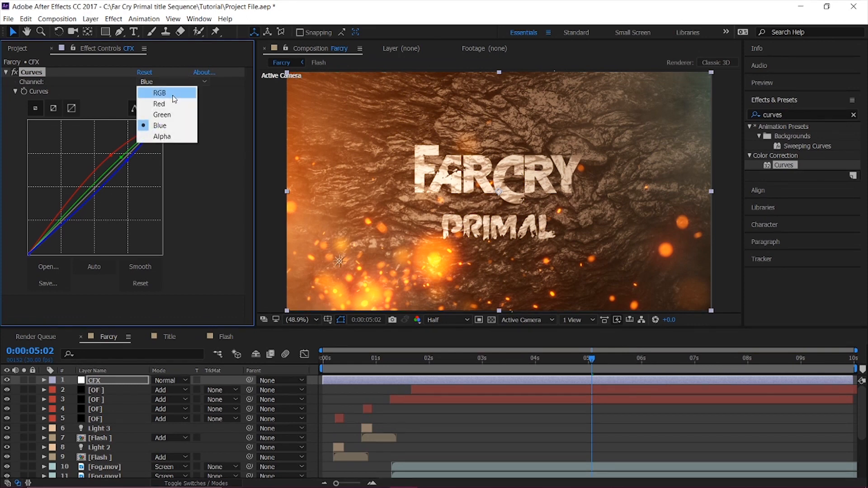
click(169, 91)
drag(122, 159, 117, 159)
drag(55, 223, 57, 230)
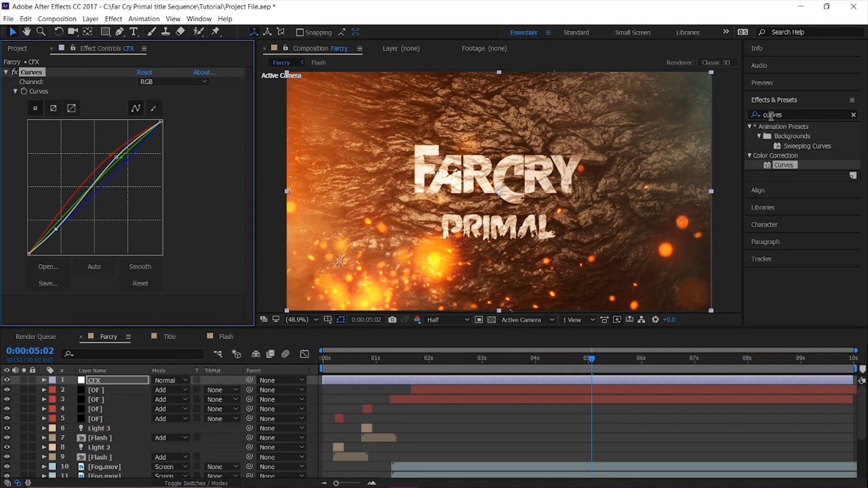
Add a Photo Filter to the CFX layer using Warming Filter (85) at 27% density, and preview the graded sequence.
click(806, 115)
text(ph)
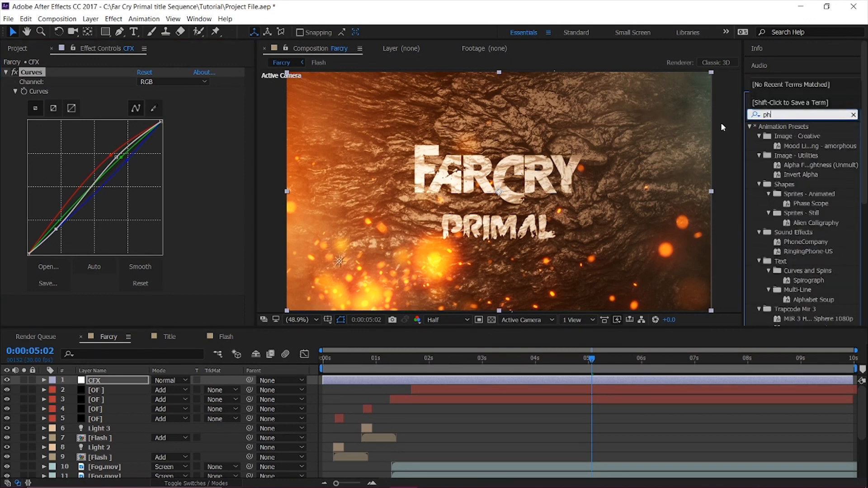
text(oto)
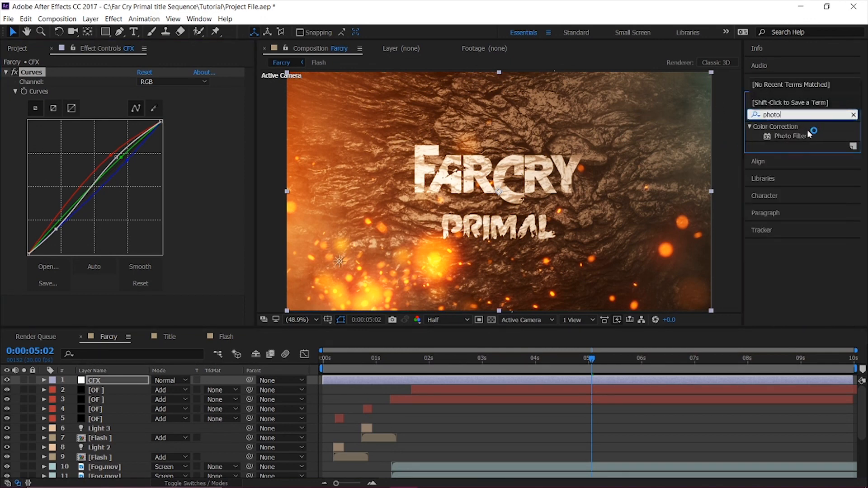
double_click(786, 137)
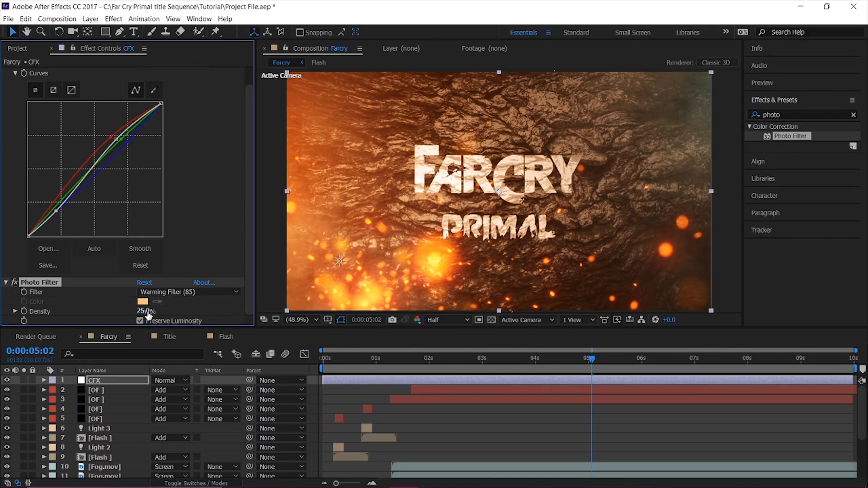
drag(412, 313, 248, 319)
drag(376, 360, 179, 354)
key(space)
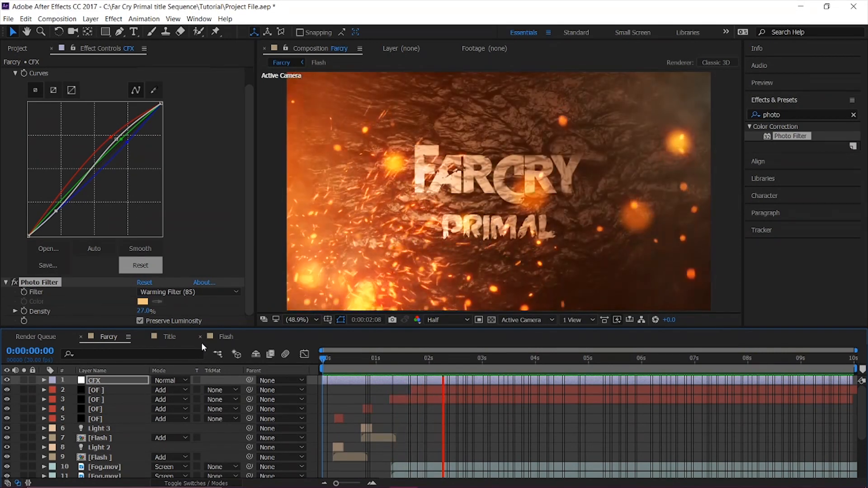
key(space)
Create a black 1920 x 1080 px solid named Fade above the CFX layer.
click(109, 380)
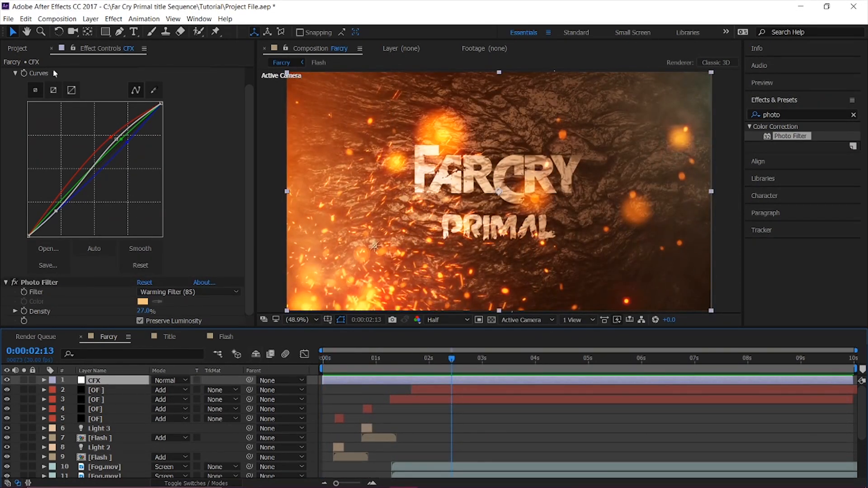
click(91, 19)
mouse_move(101, 31)
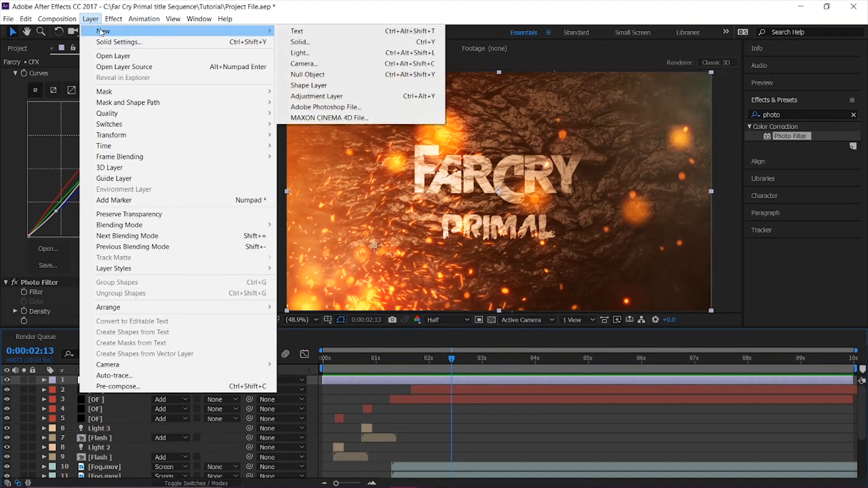
click(373, 40)
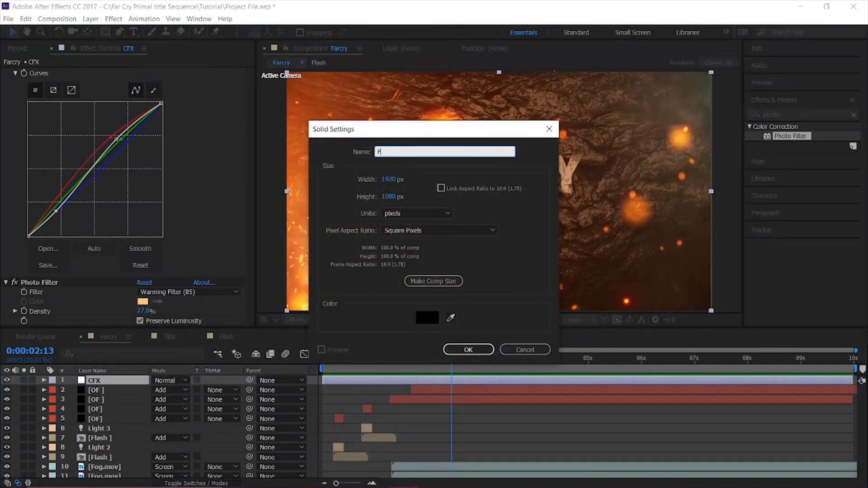
text(Fade)
key(Return)
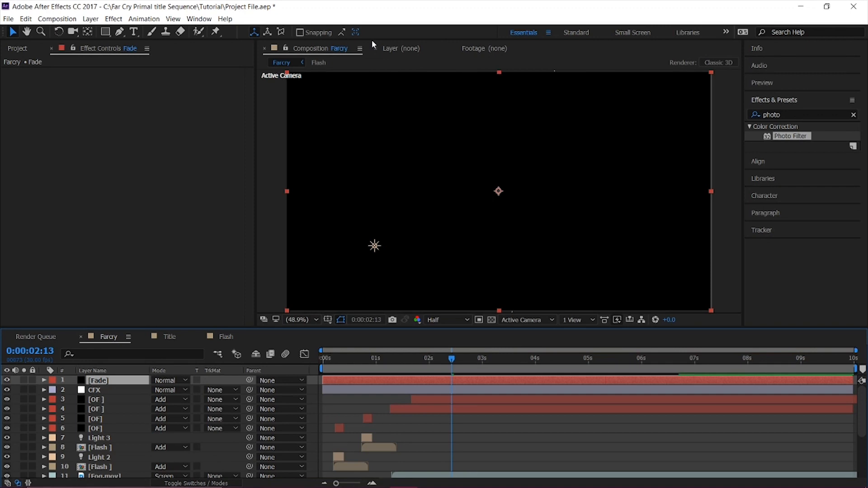
Keyframe the Fade layer's Opacity at 0% at 0:00:08:08 and 100% at 0:00:09:29.
click(734, 363)
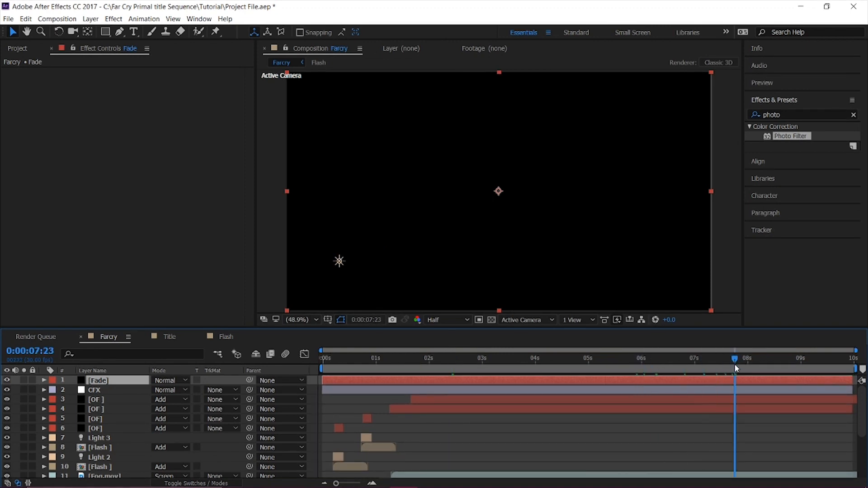
click(7, 381)
drag(709, 359, 762, 367)
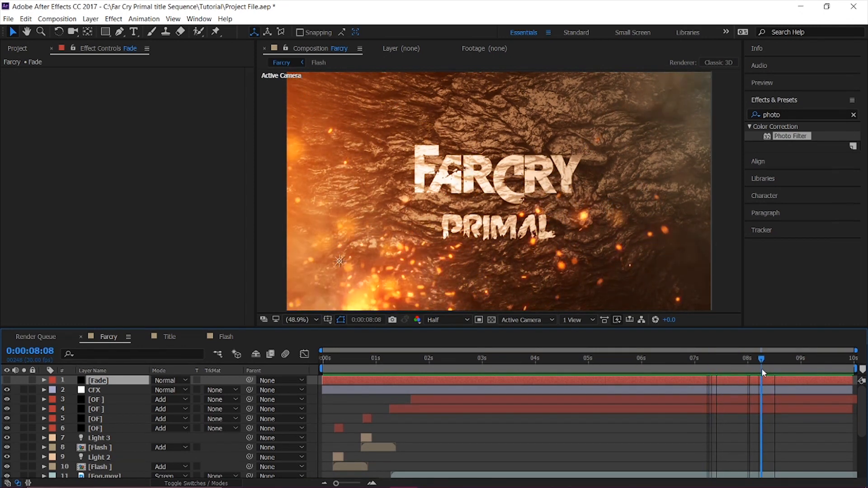
click(6, 381)
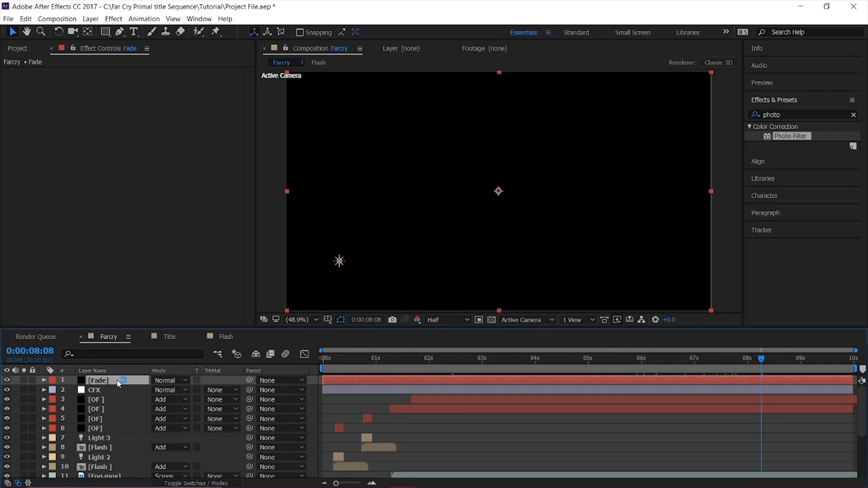
key(t)
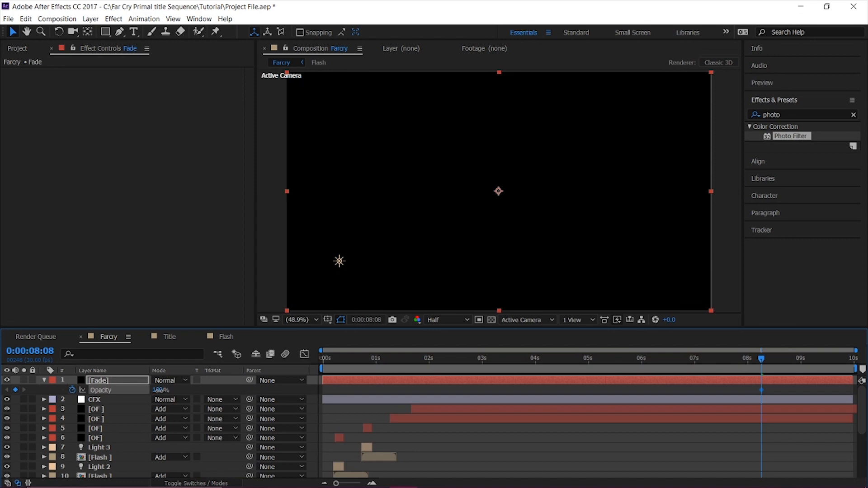
drag(760, 358, 862, 369)
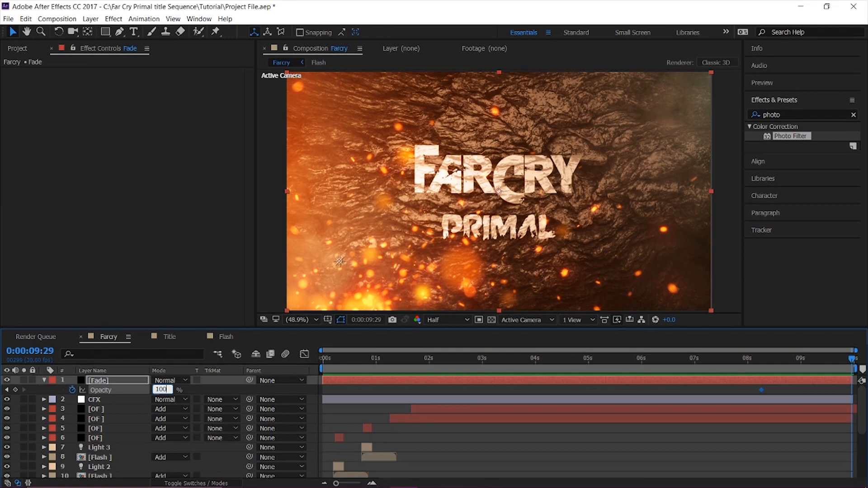
key(Return)
Preview the whole sequence from the first frame, checking the light animation and the closing fade to black.
key(Home)
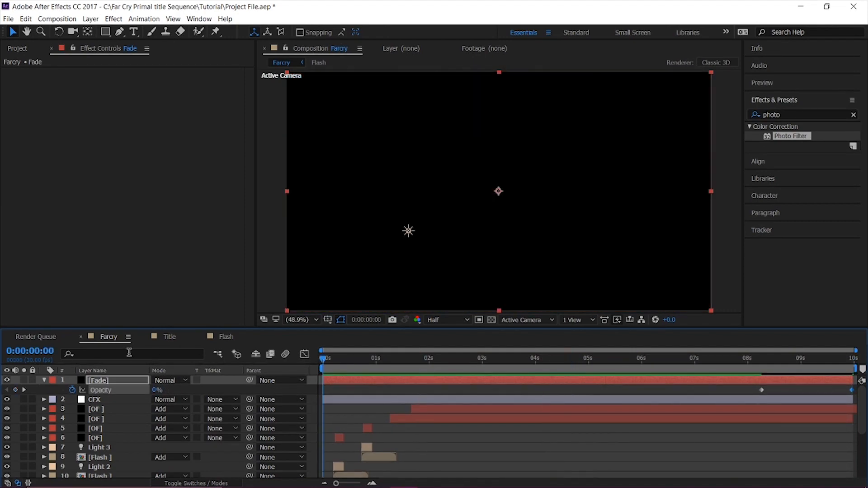
key(space)
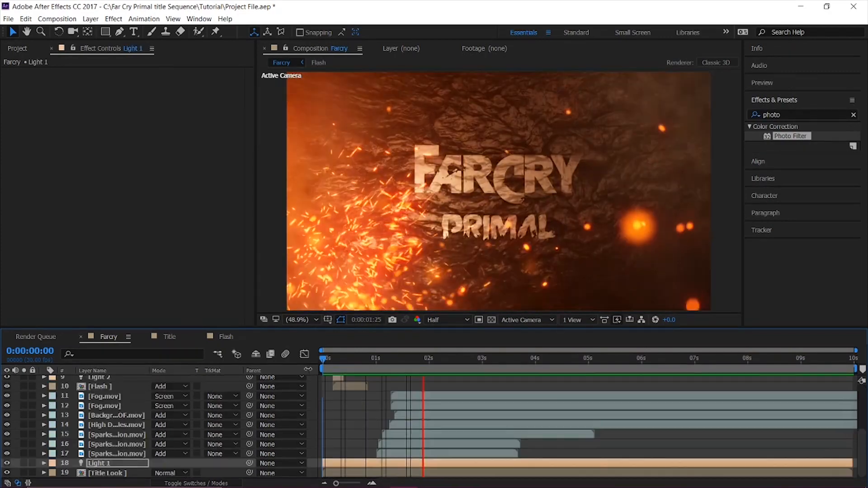
key(space)
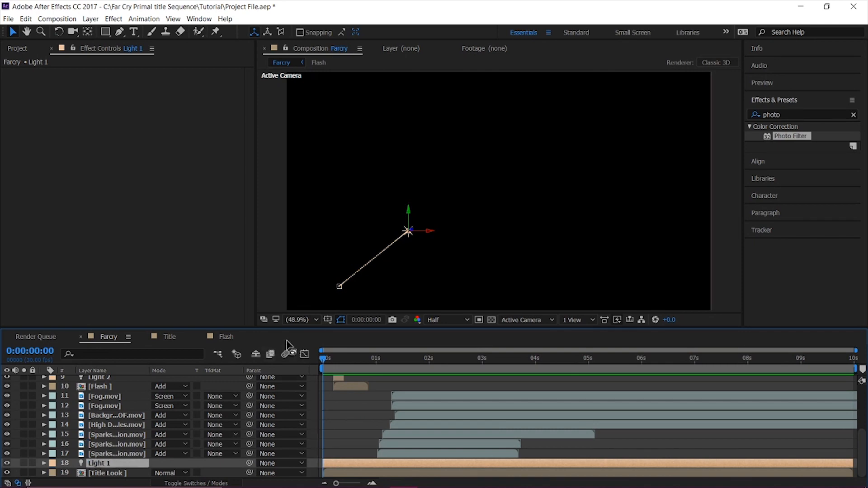
drag(319, 363, 299, 383)
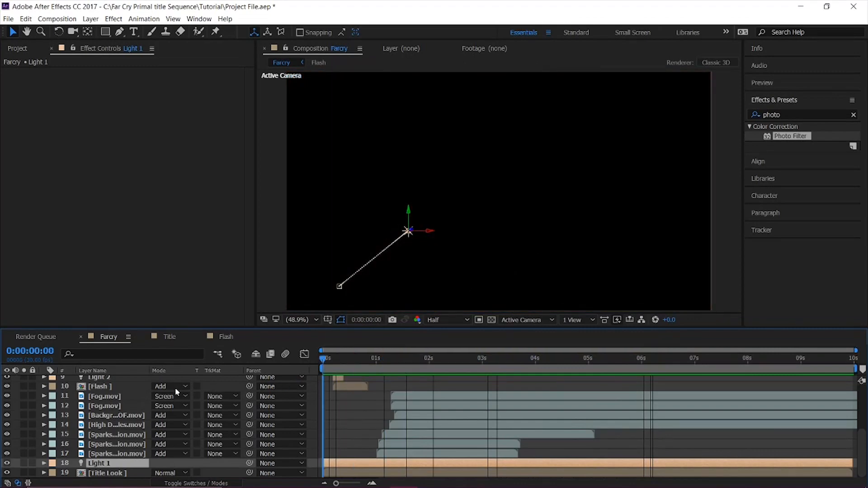
key(space)
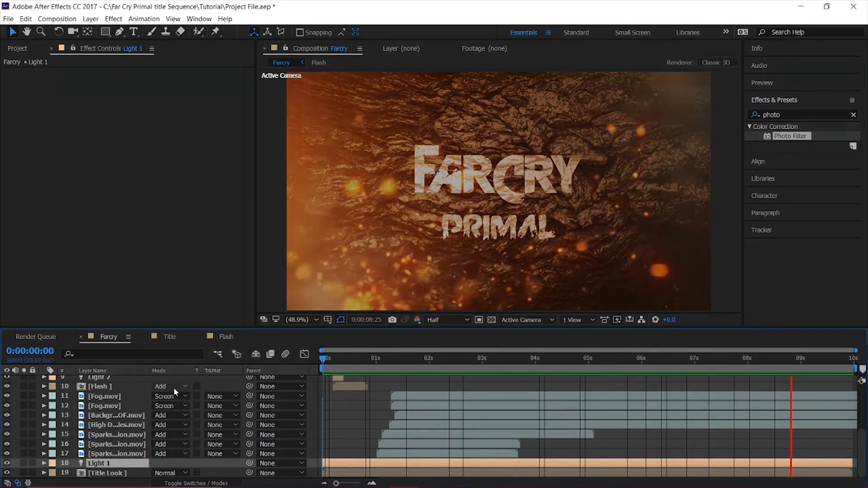
key(space)
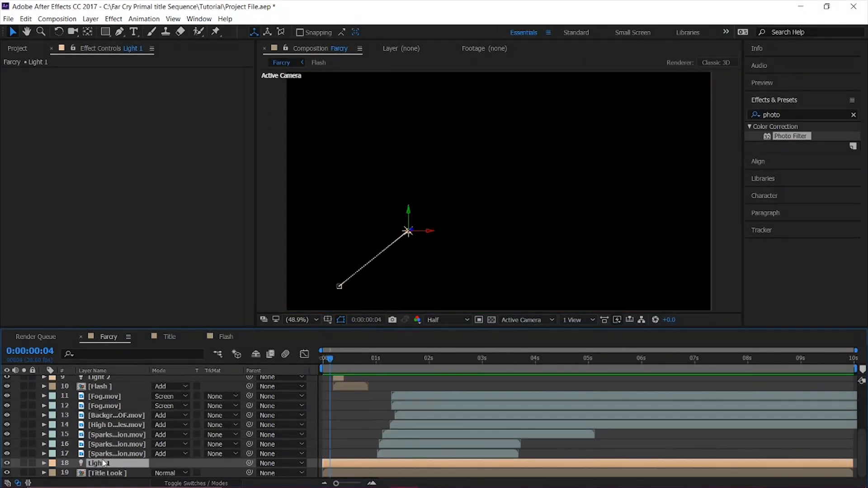
Try an earlier time for the second Position keyframe of Light 1, such as 0:00:03:00.
key(p)
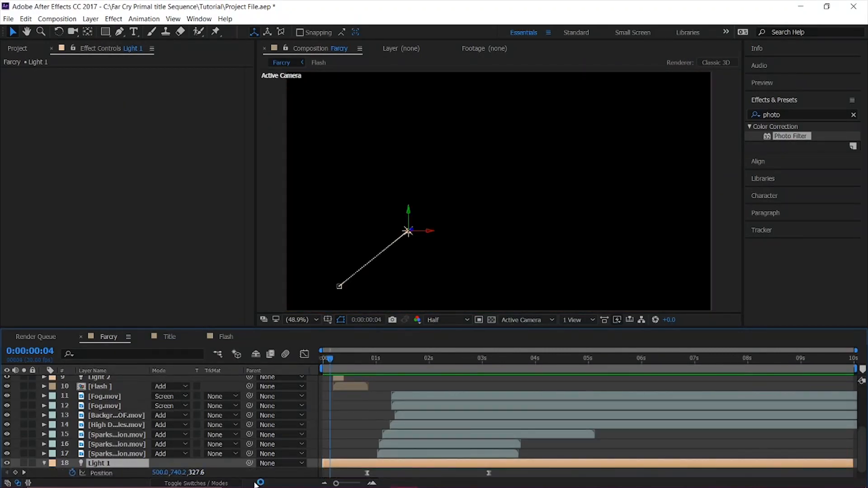
drag(373, 365, 470, 360)
drag(489, 473, 422, 469)
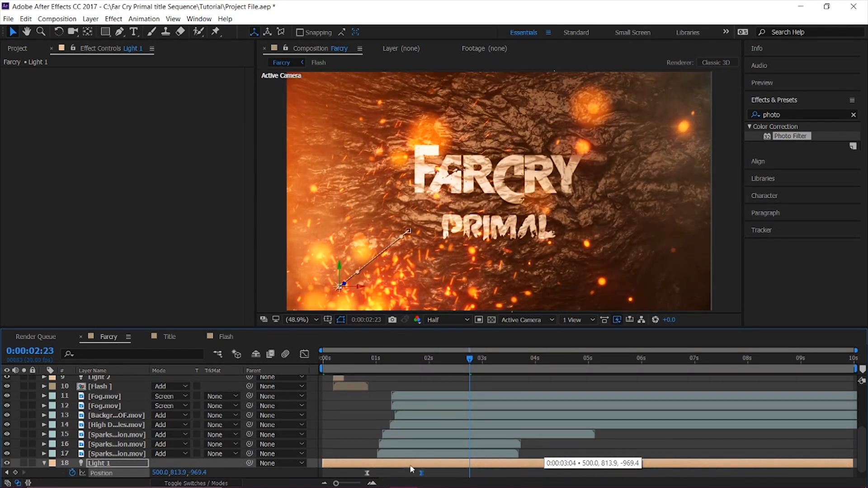
drag(487, 475, 483, 475)
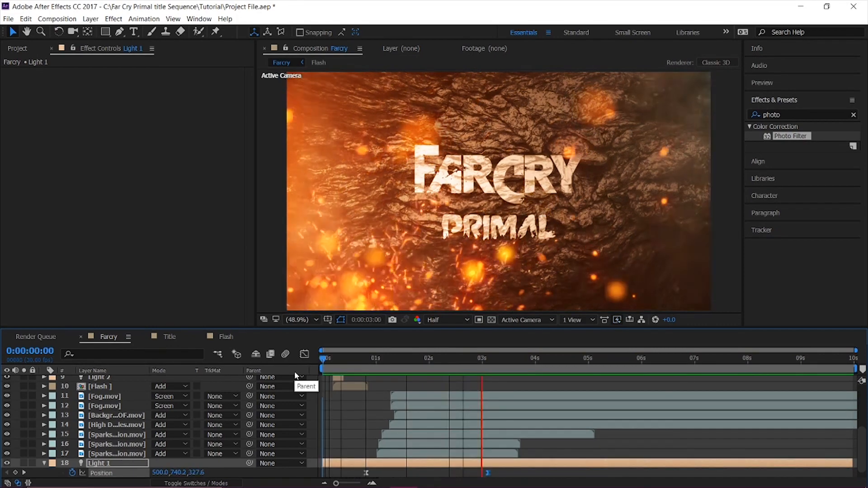
Preview the sequence from the first frame to check the timing of Light 1's movement.
key(space)
drag(330, 361, 291, 365)
key(space)
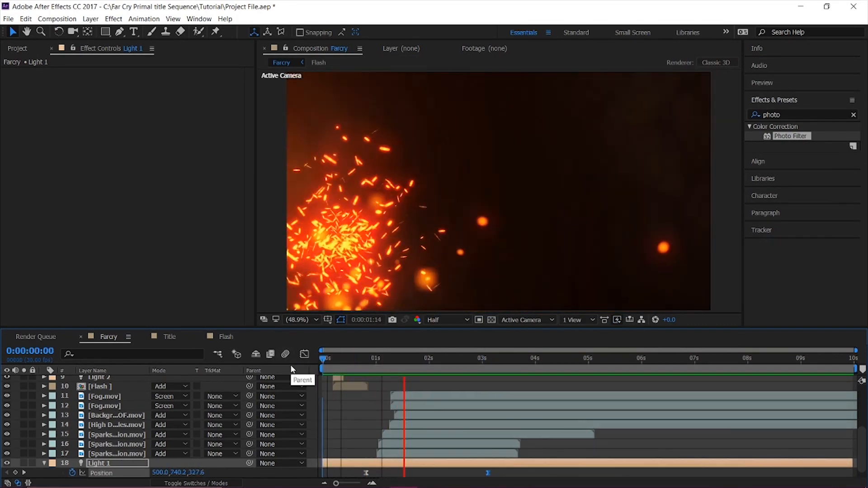